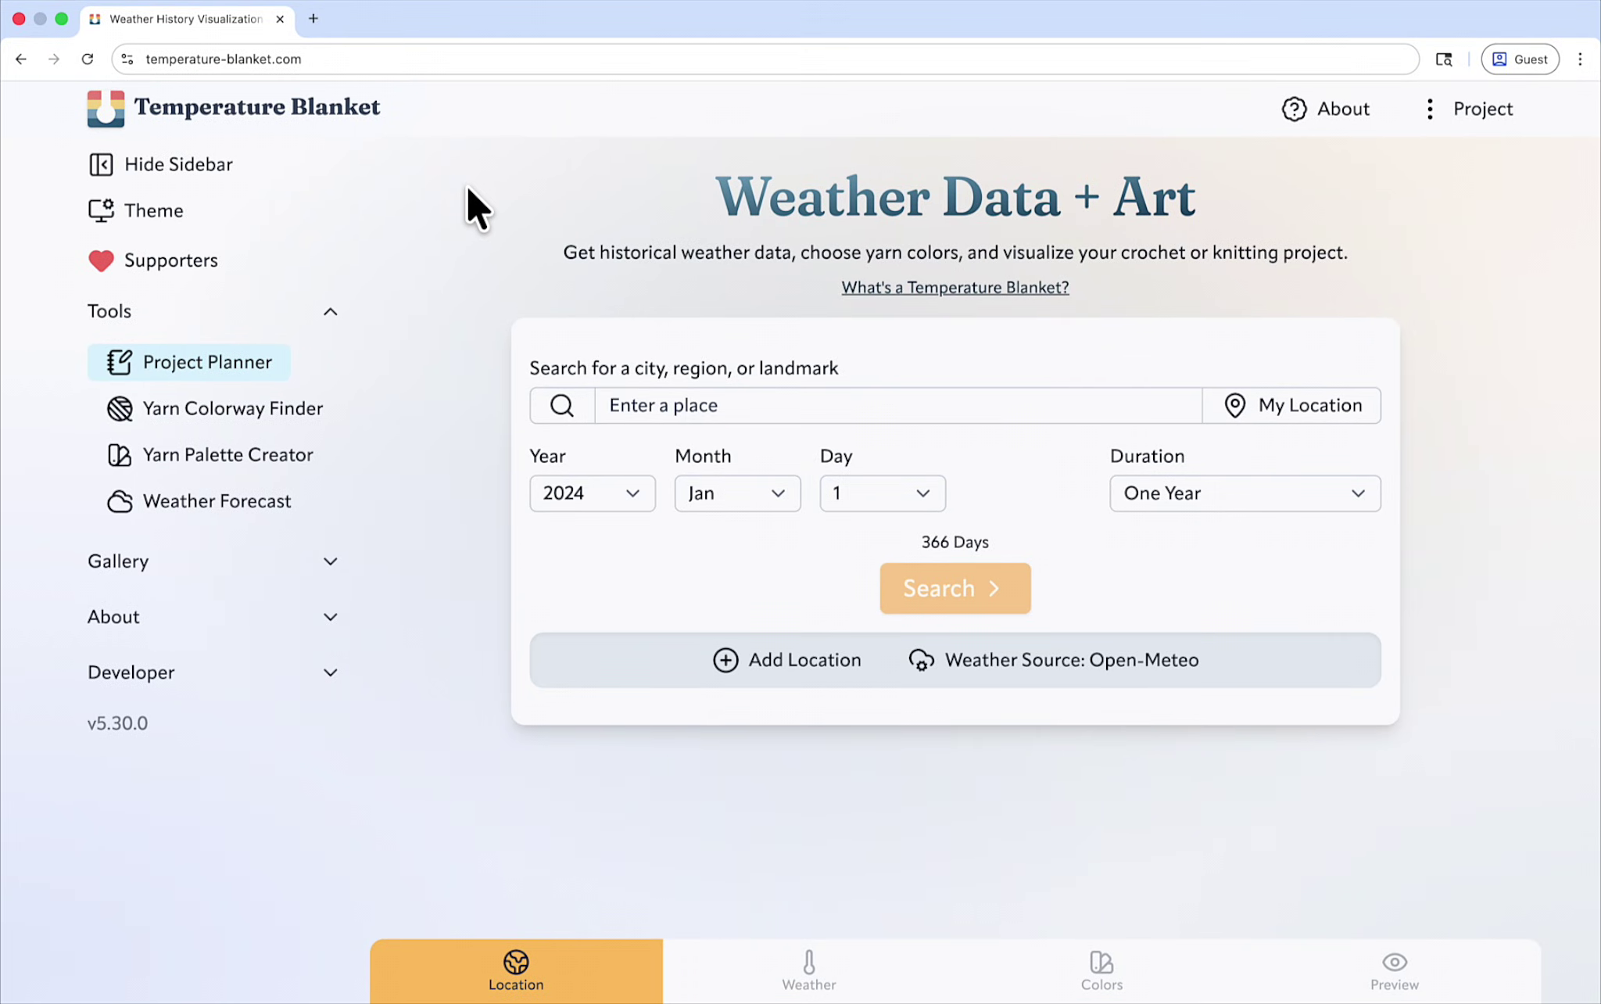
# Set the project location to Minneapolis, Minnesota, United States.
pyautogui.click(658, 403)
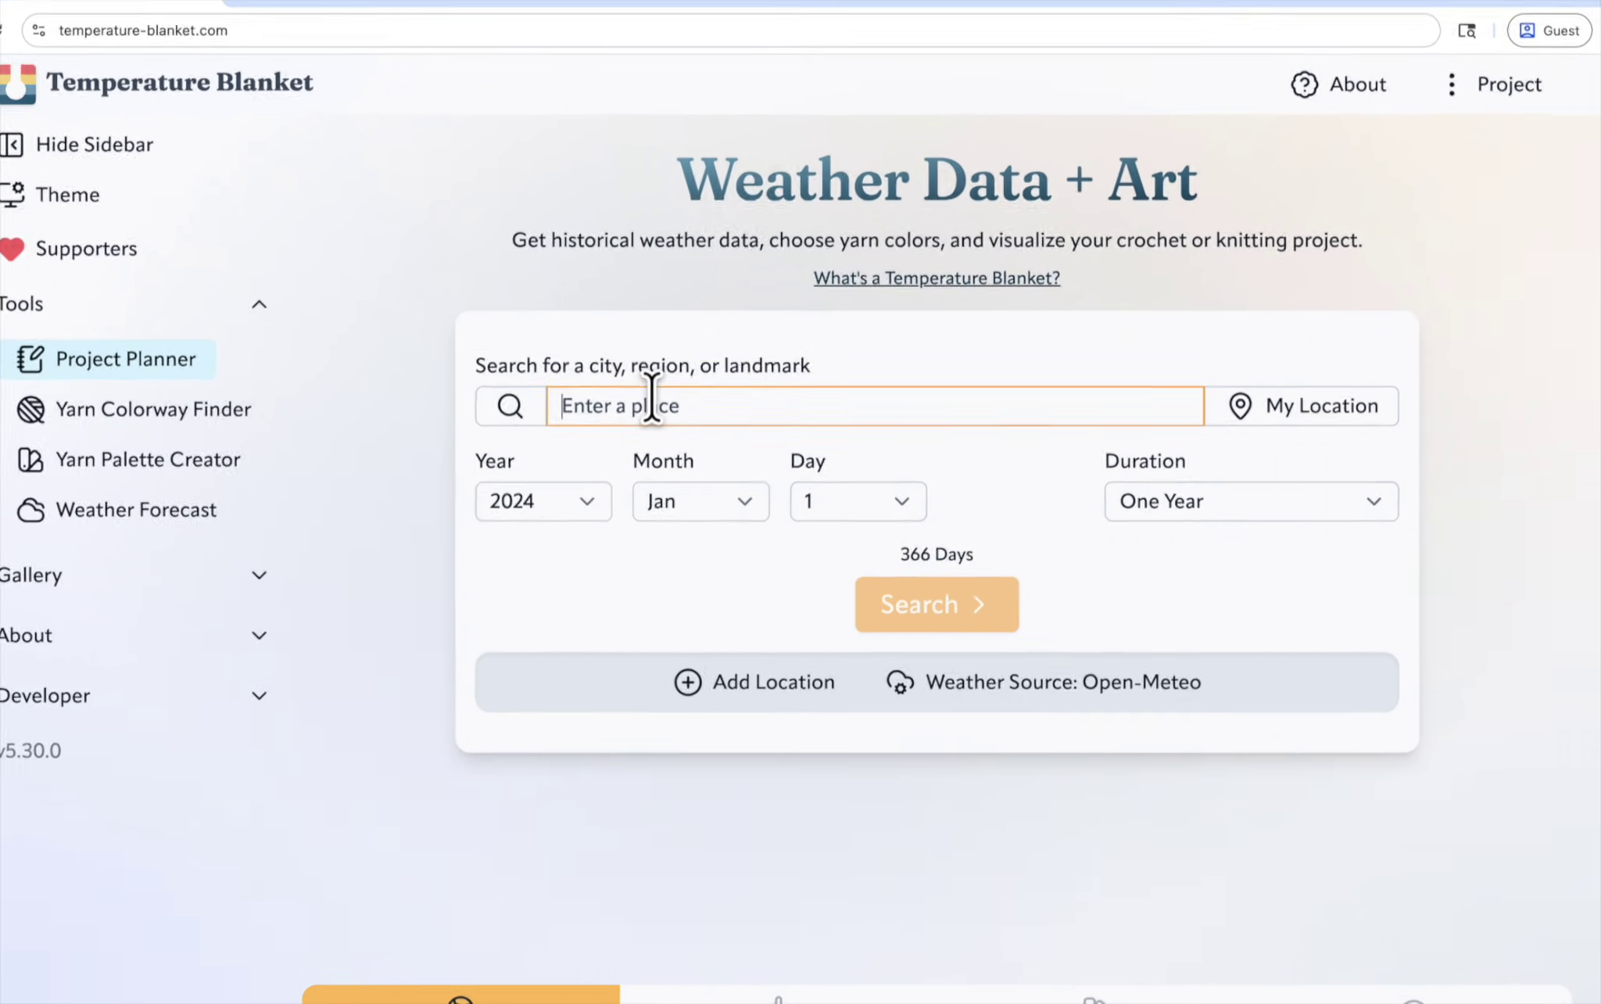
pyautogui.write('Minneapolis')
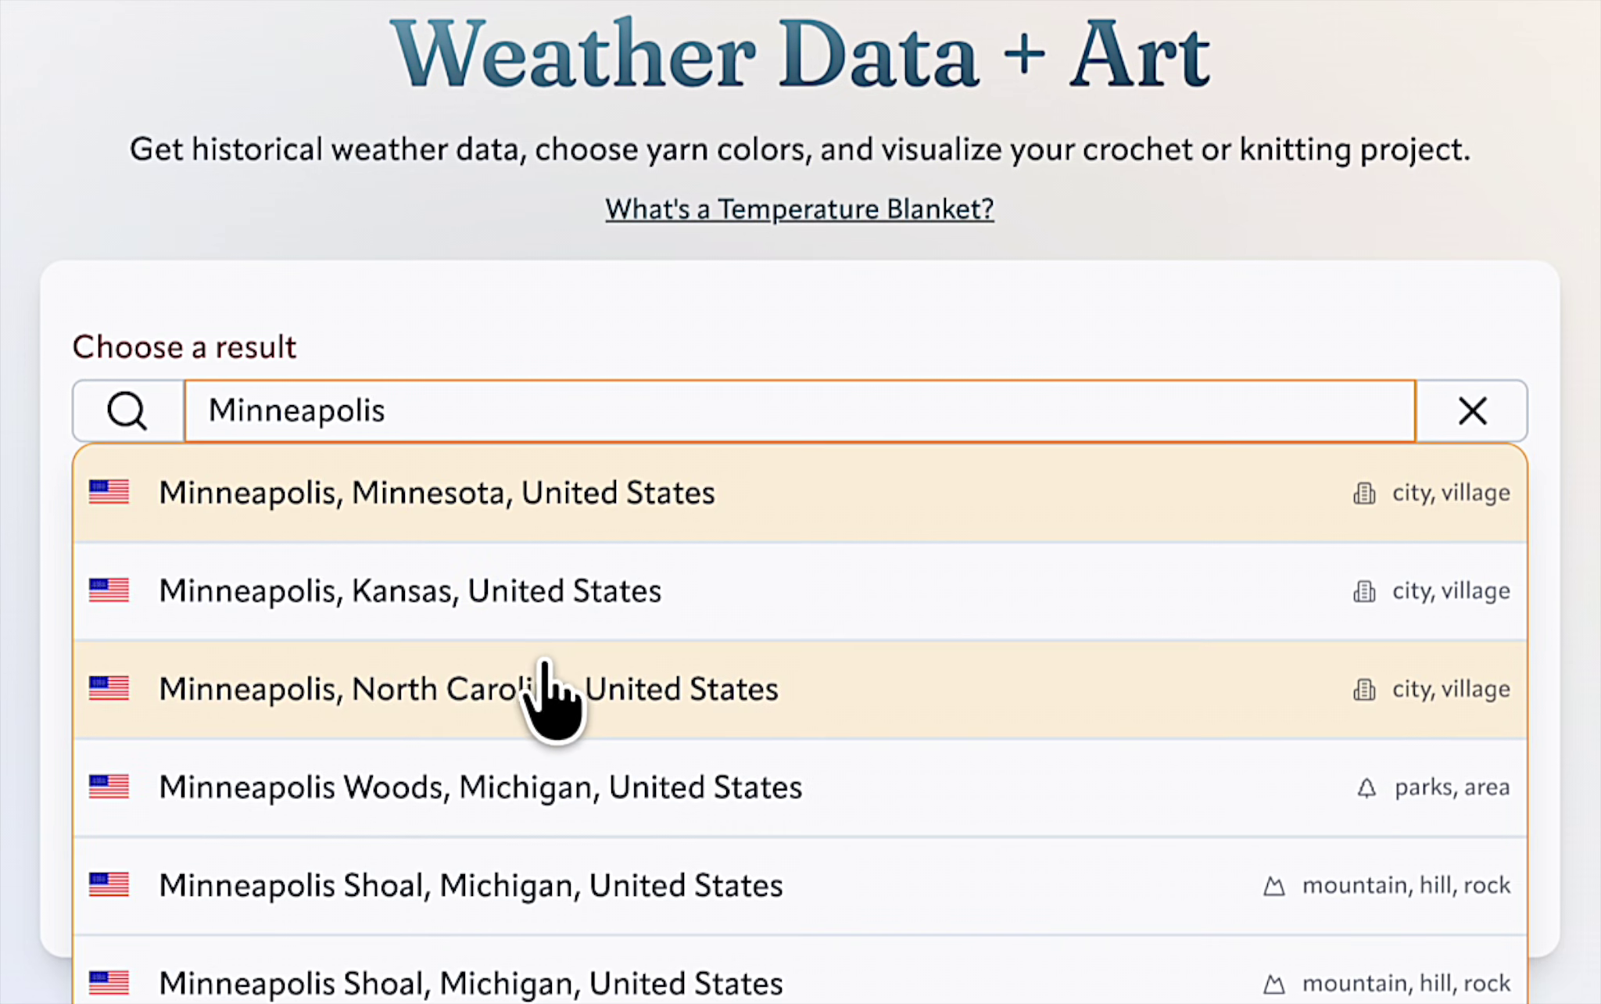
pyautogui.click(561, 493)
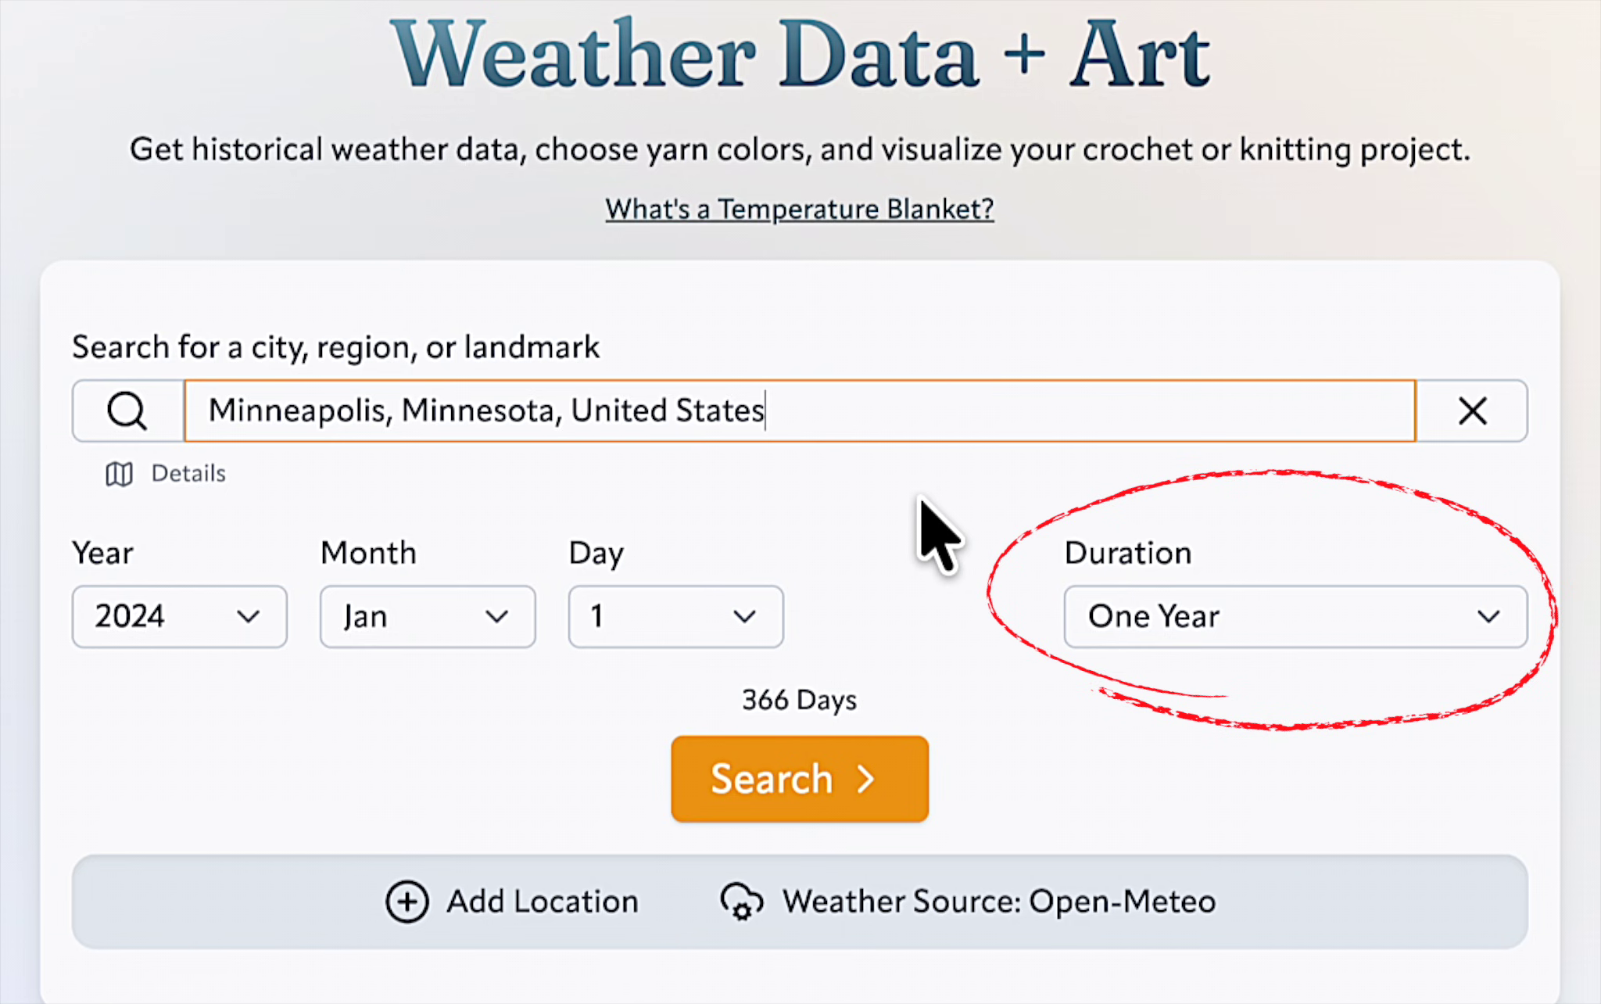
pyautogui.click(907, 466)
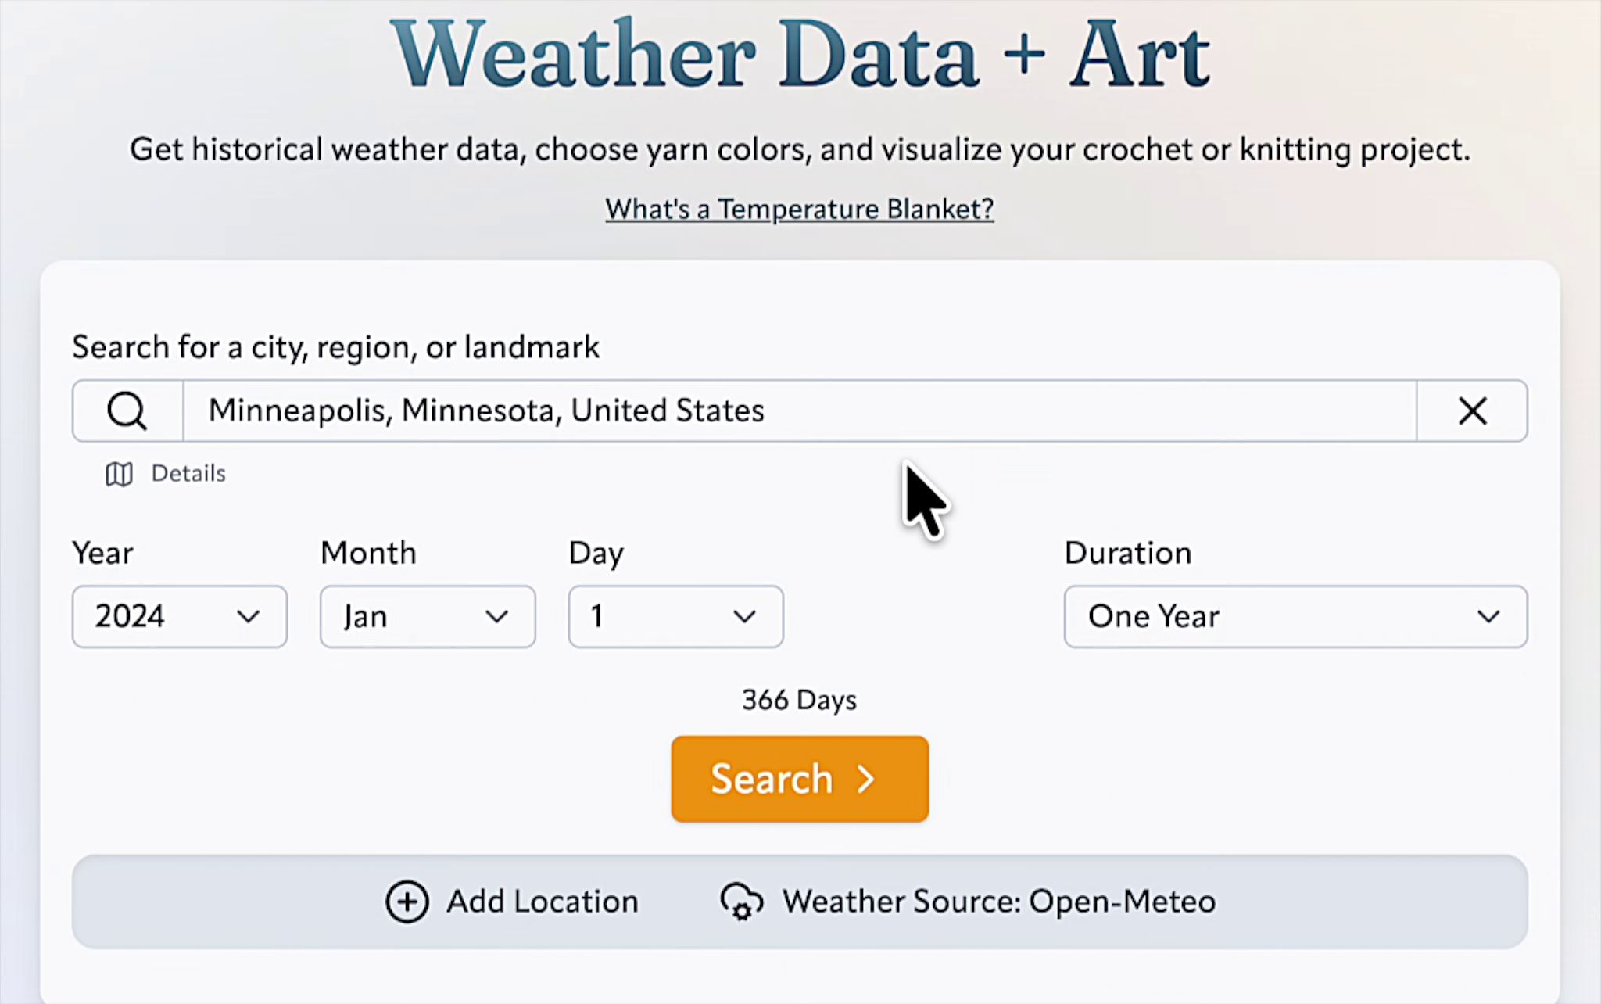
# Set a custom duration for the Minneapolis project ending on 2024-10-01.
pyautogui.click(1155, 618)
pyautogui.click(1183, 655)
pyautogui.click(741, 618)
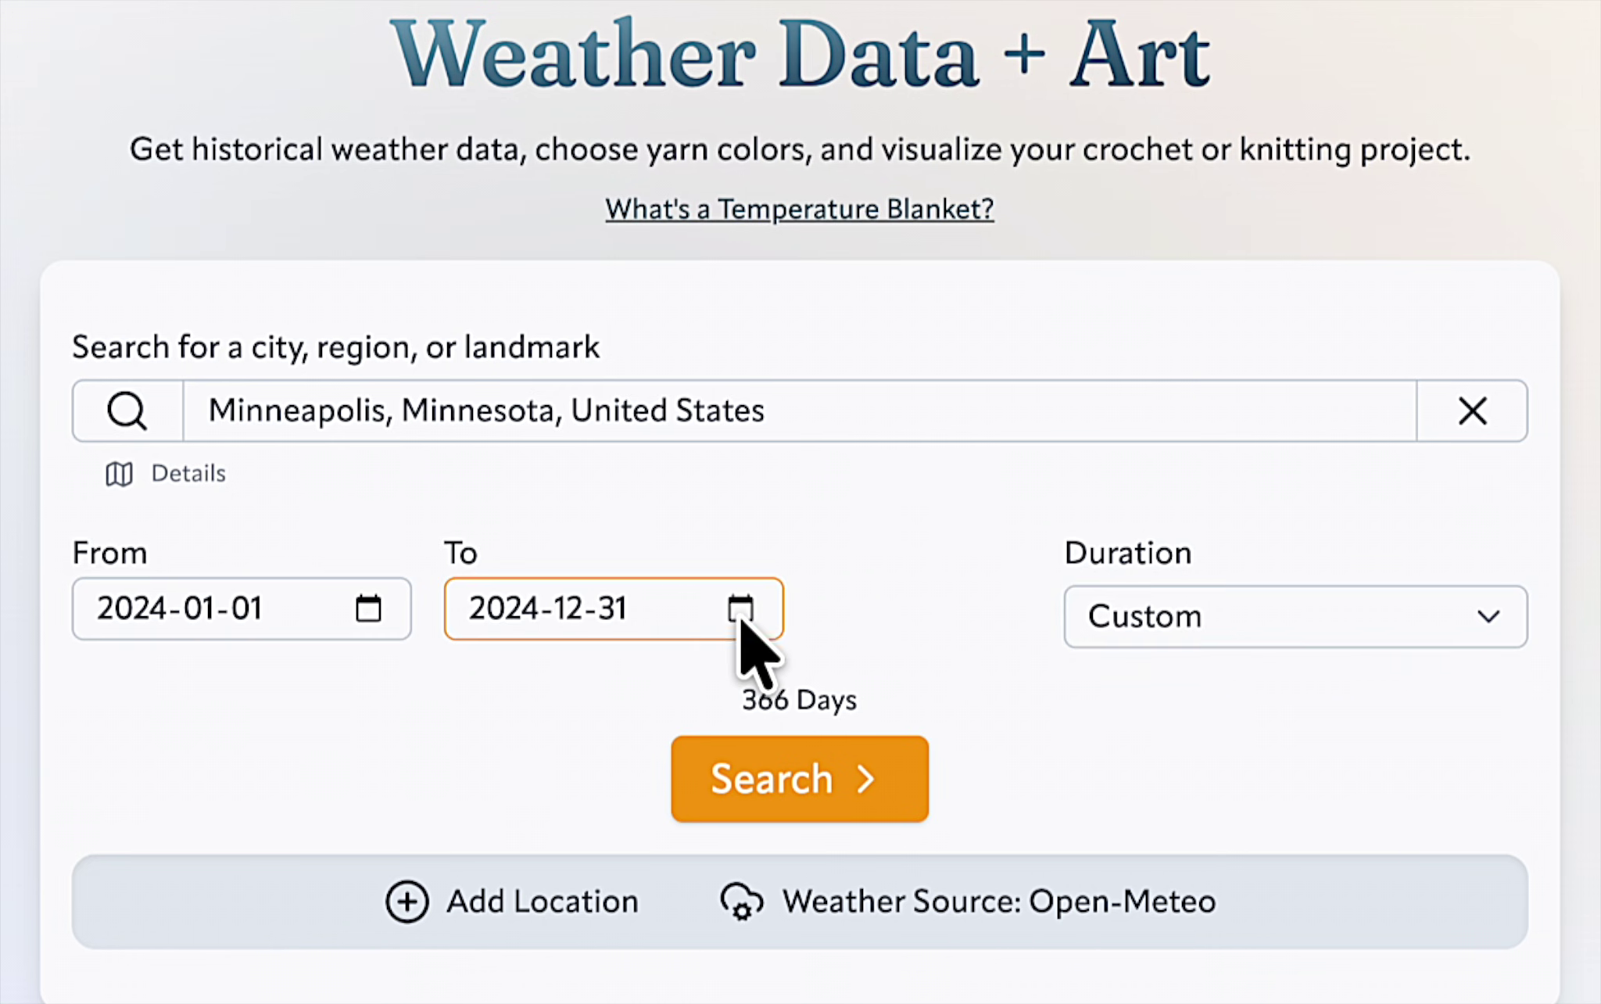
pyautogui.click(780, 681)
pyautogui.click(771, 682)
pyautogui.click(616, 817)
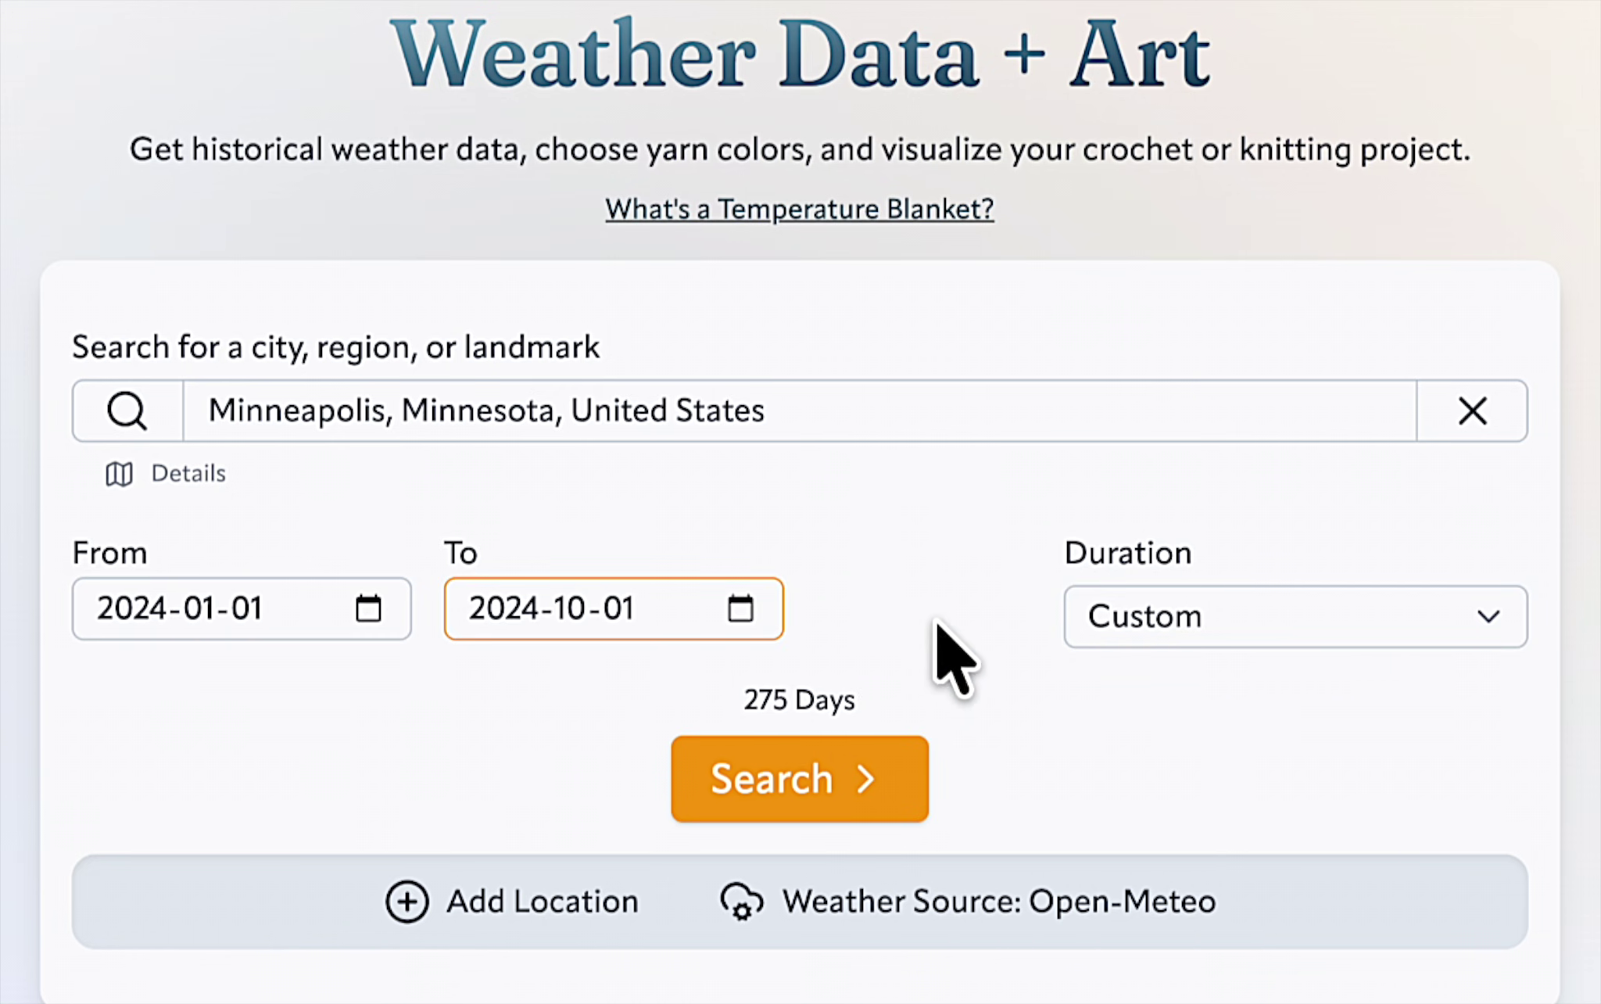
# Set the project duration to One Year and the start year to 2020.
pyautogui.click(1118, 614)
pyautogui.click(1119, 563)
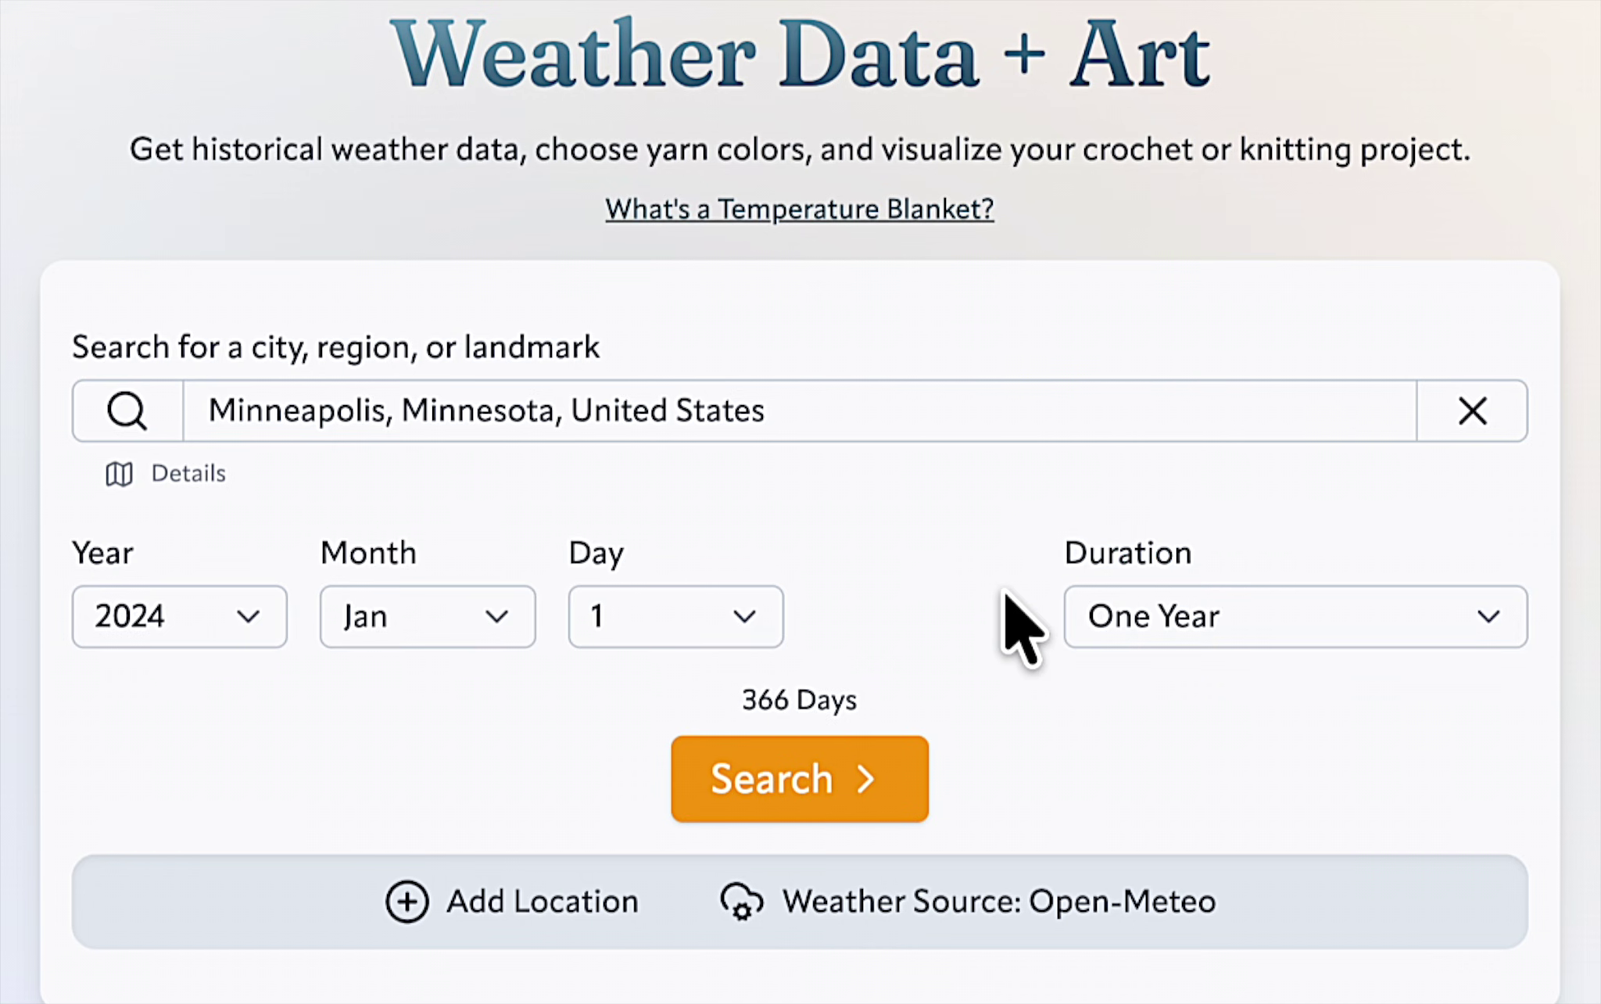
pyautogui.click(254, 615)
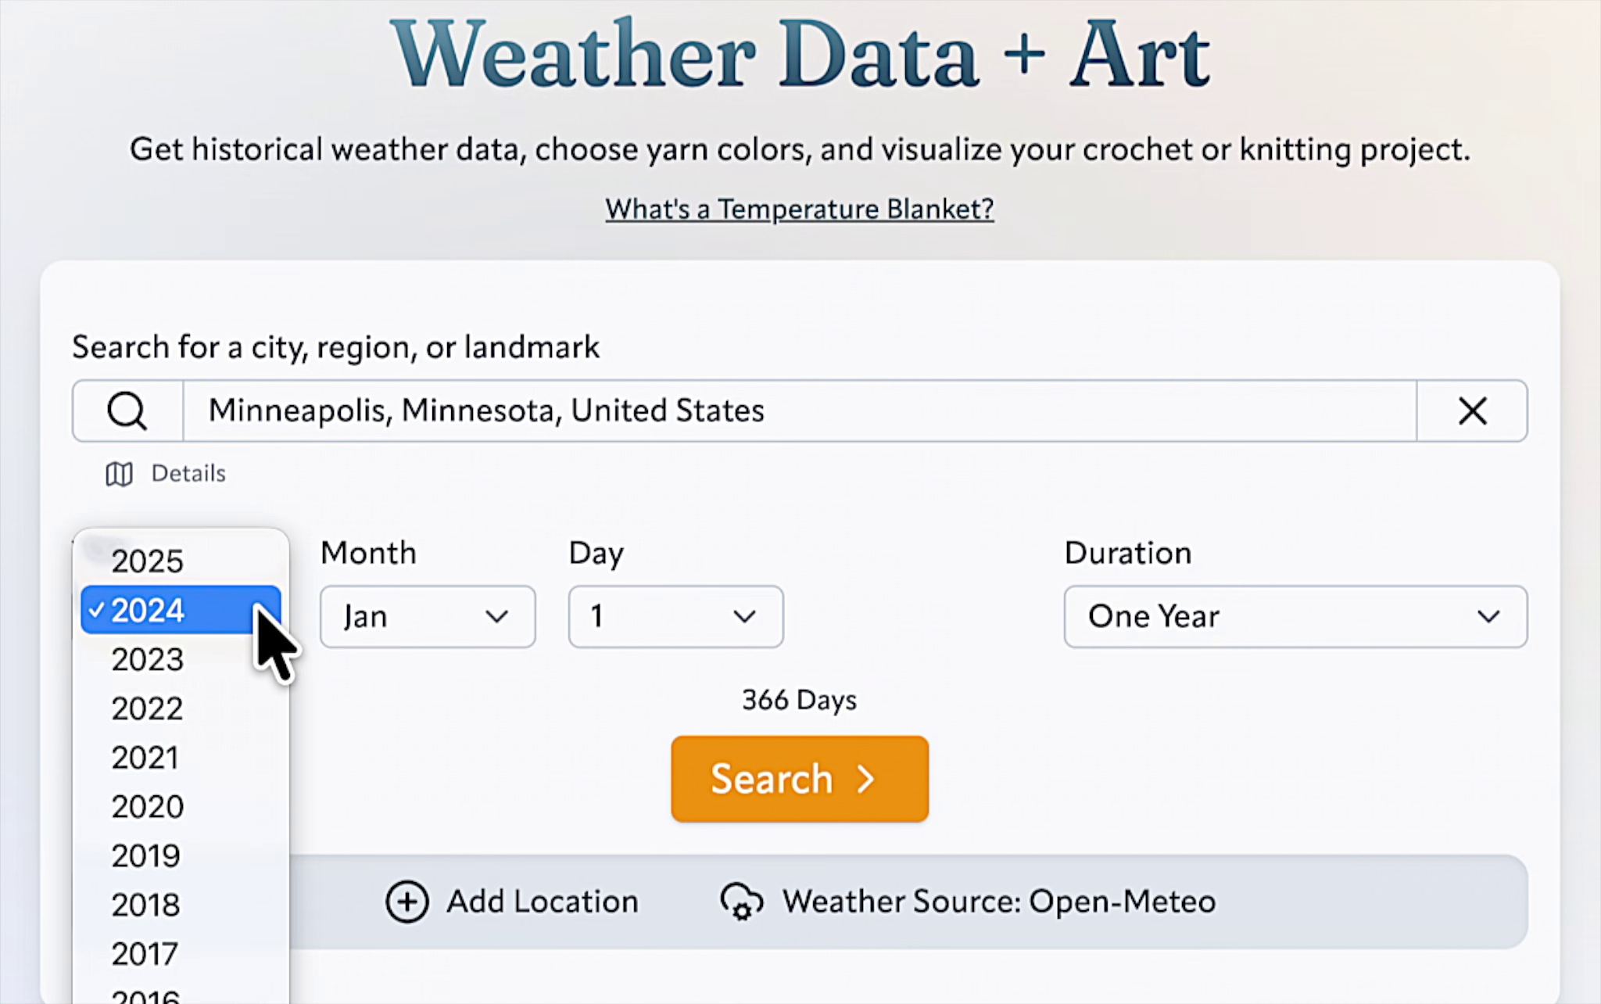
pyautogui.click(207, 806)
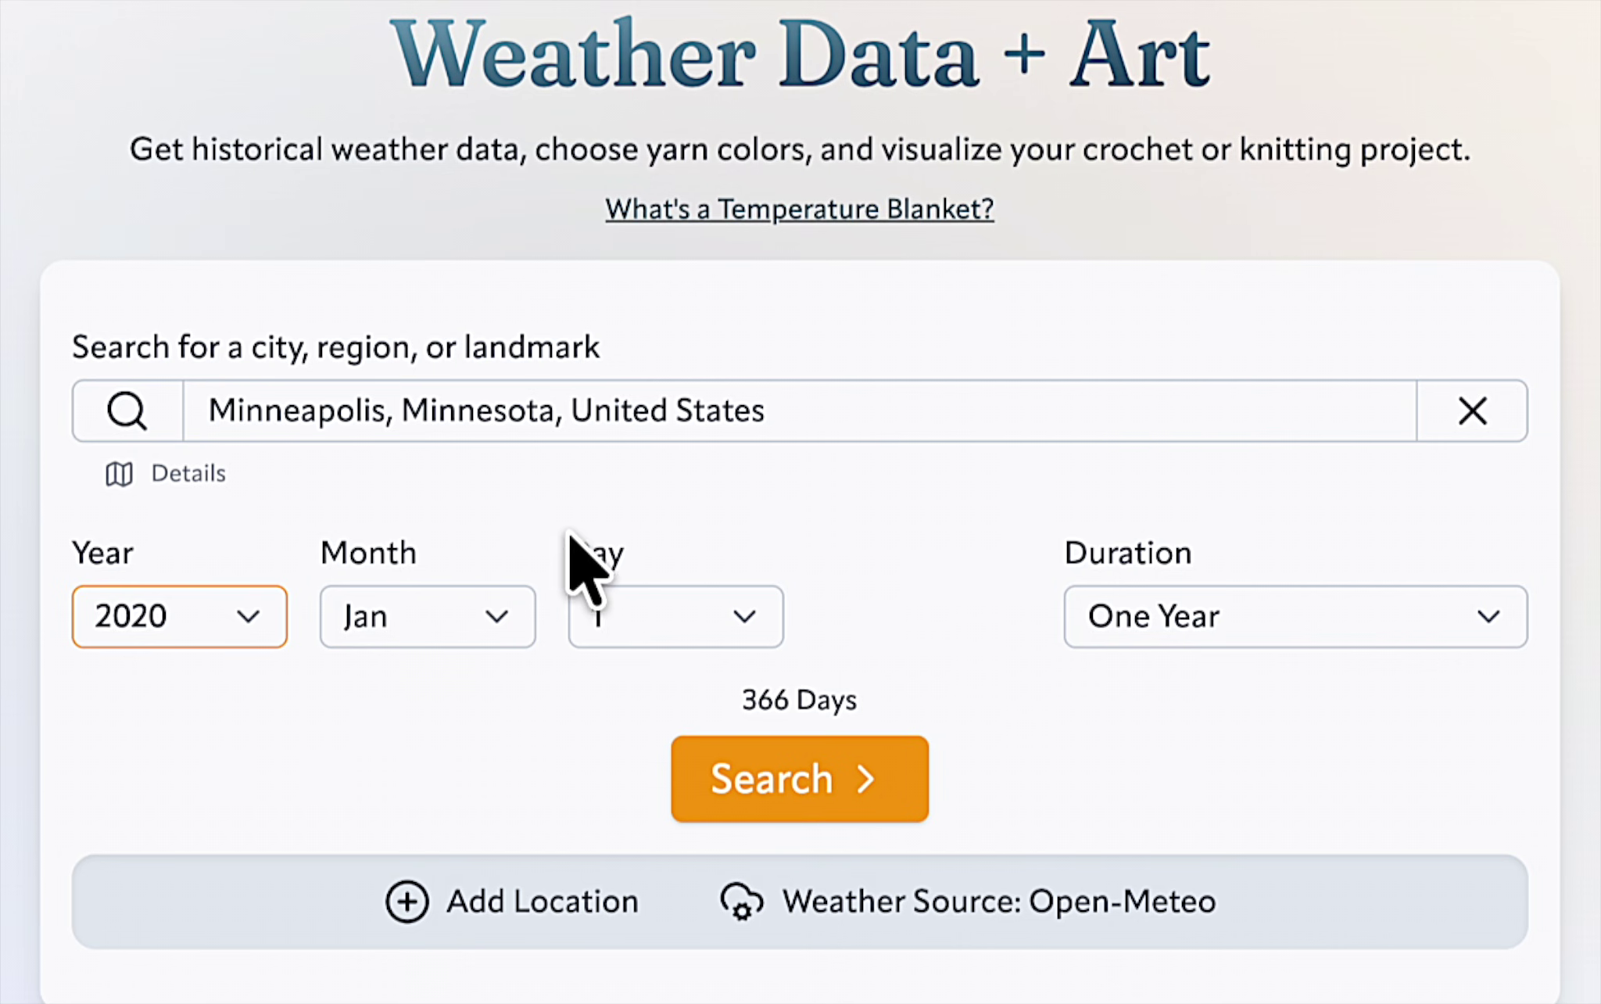
# Switch the project's start year to 2025 and return it to 2024.
pyautogui.click(238, 622)
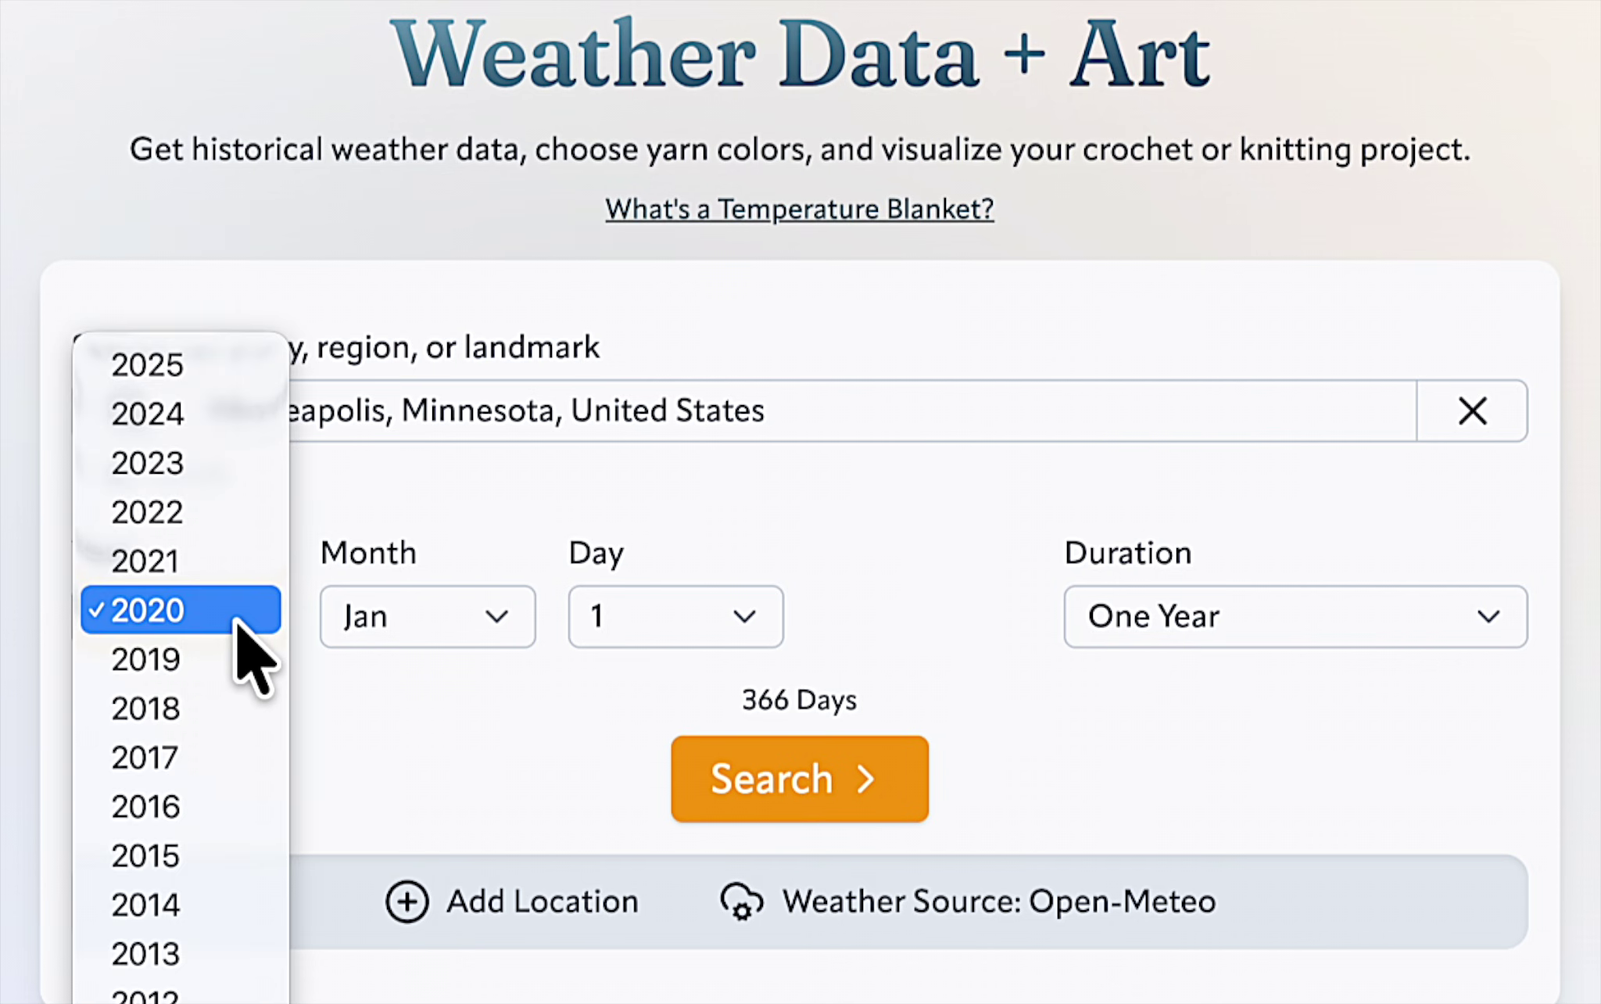
pyautogui.click(197, 367)
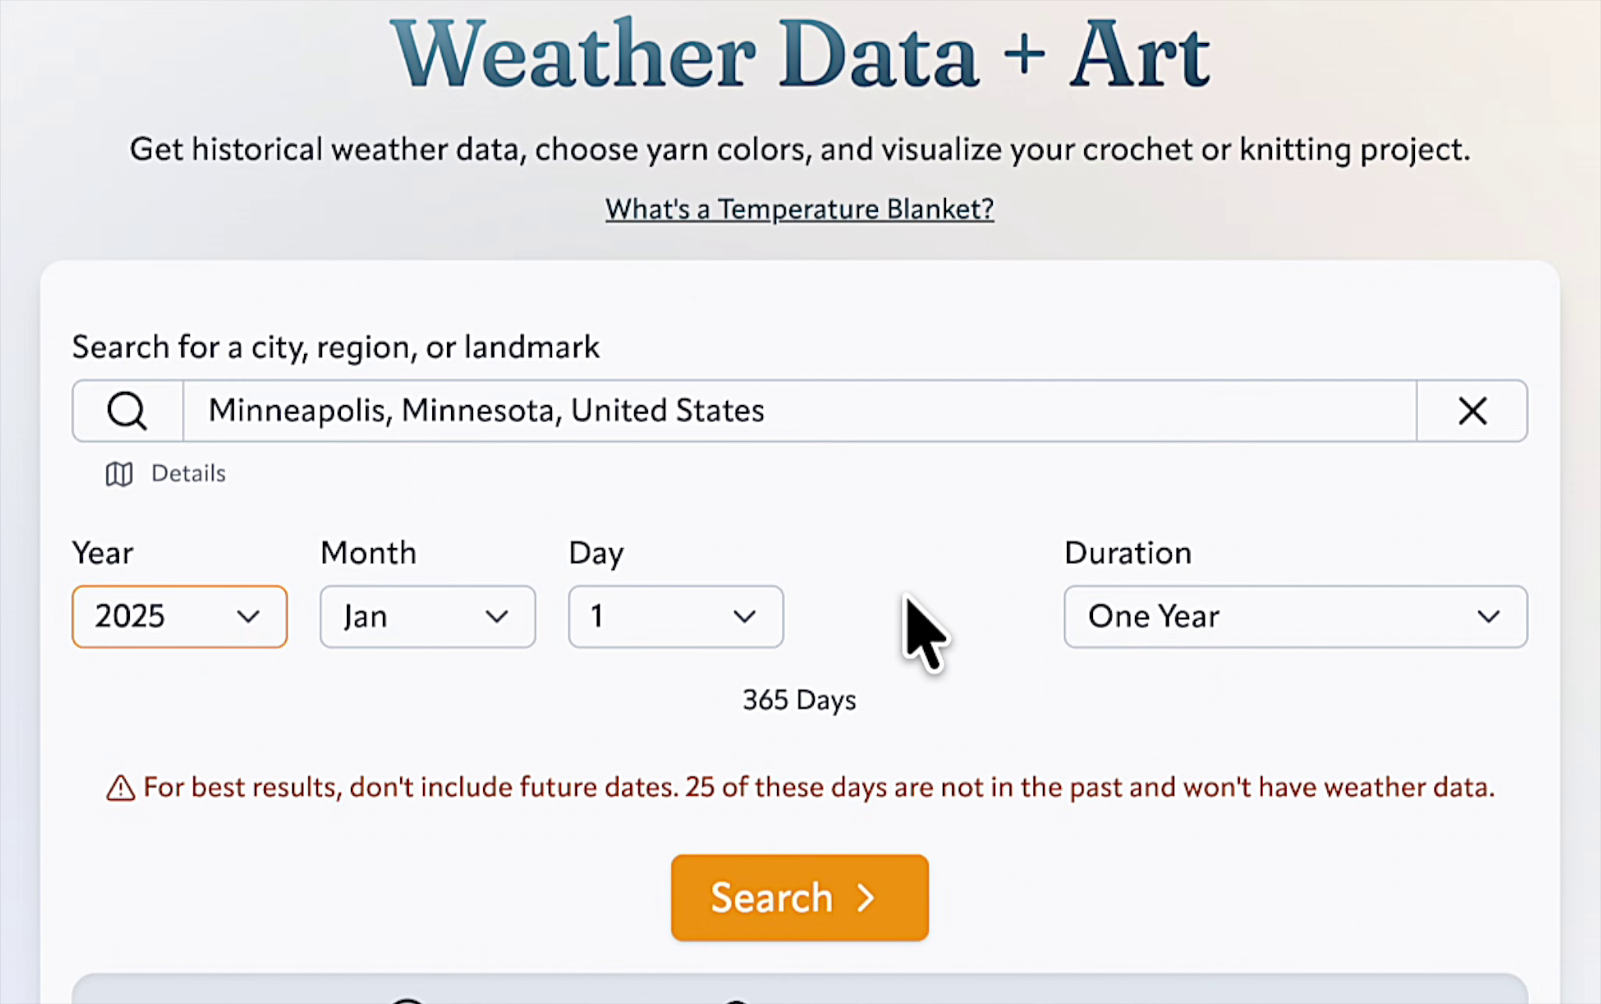
pyautogui.click(197, 614)
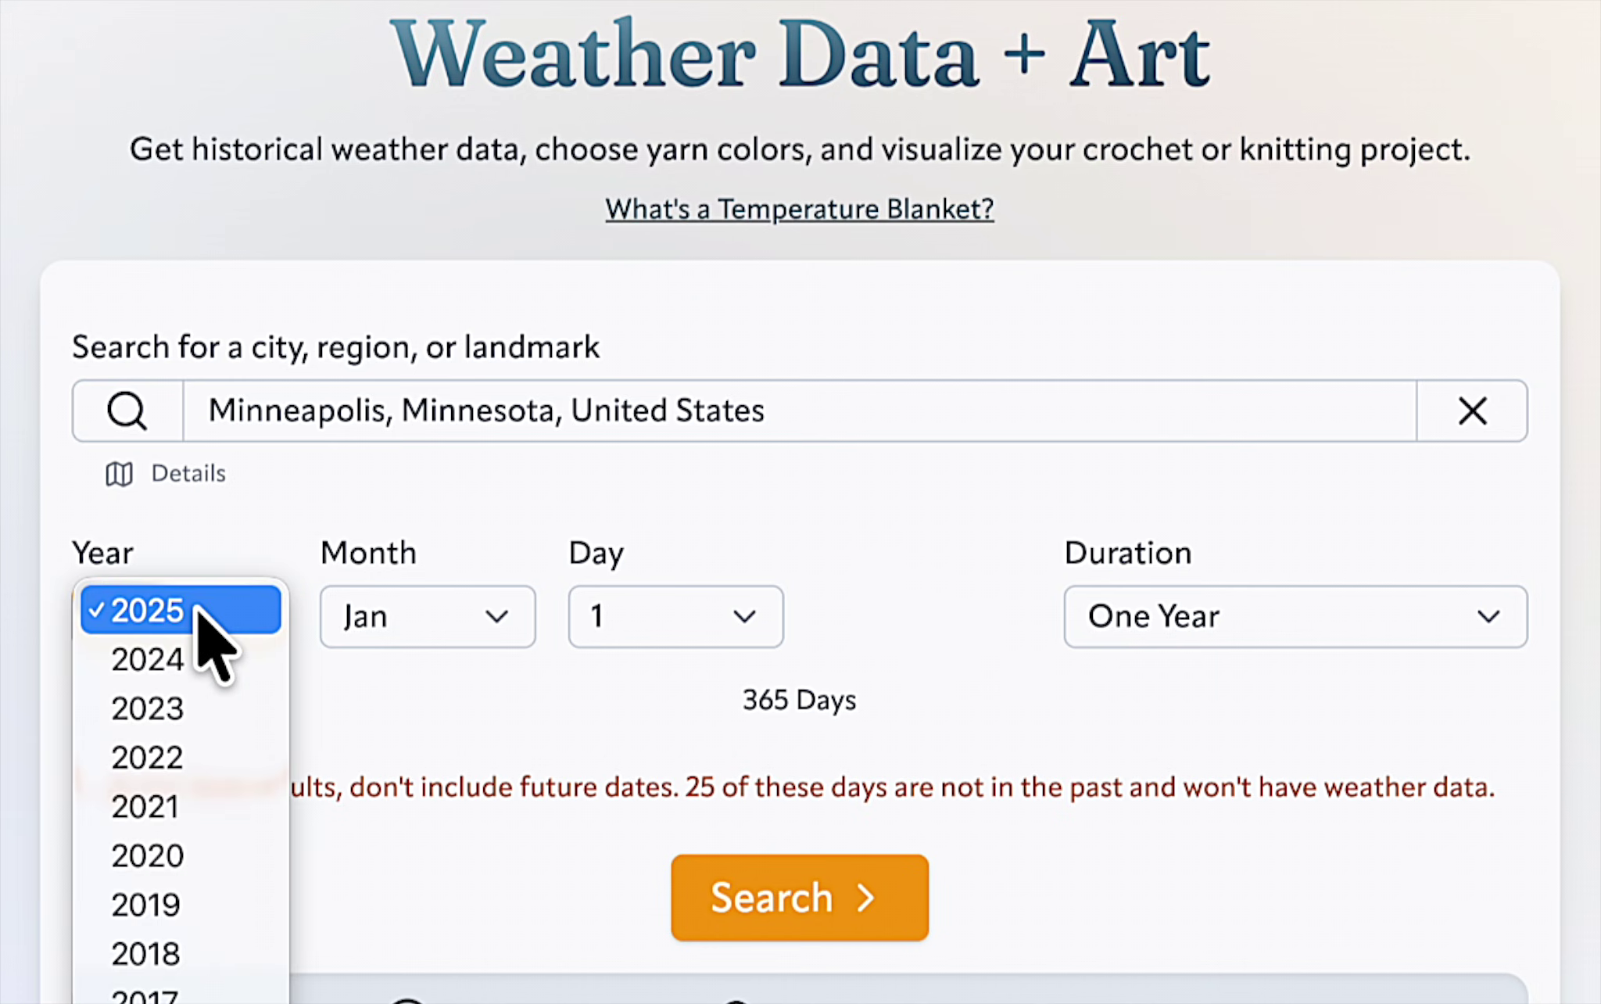
pyautogui.click(204, 663)
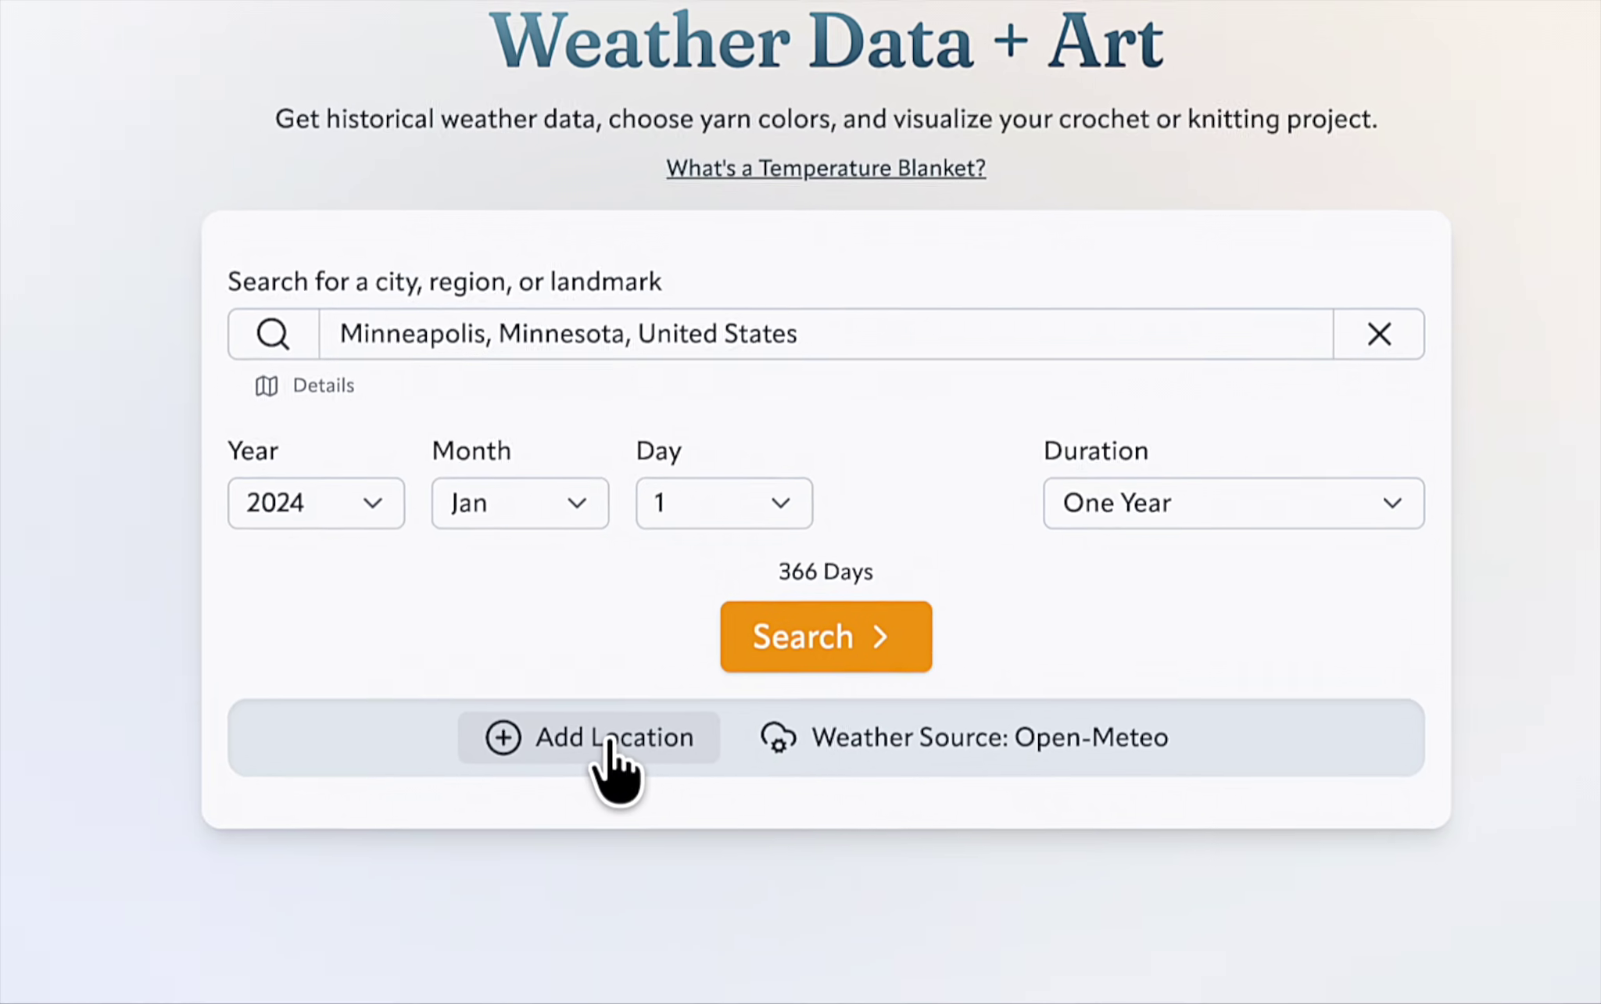
# Add Austin as a second location and remove that location from the project.
pyautogui.click(564, 757)
pyautogui.scroll(-5, 609, 786)
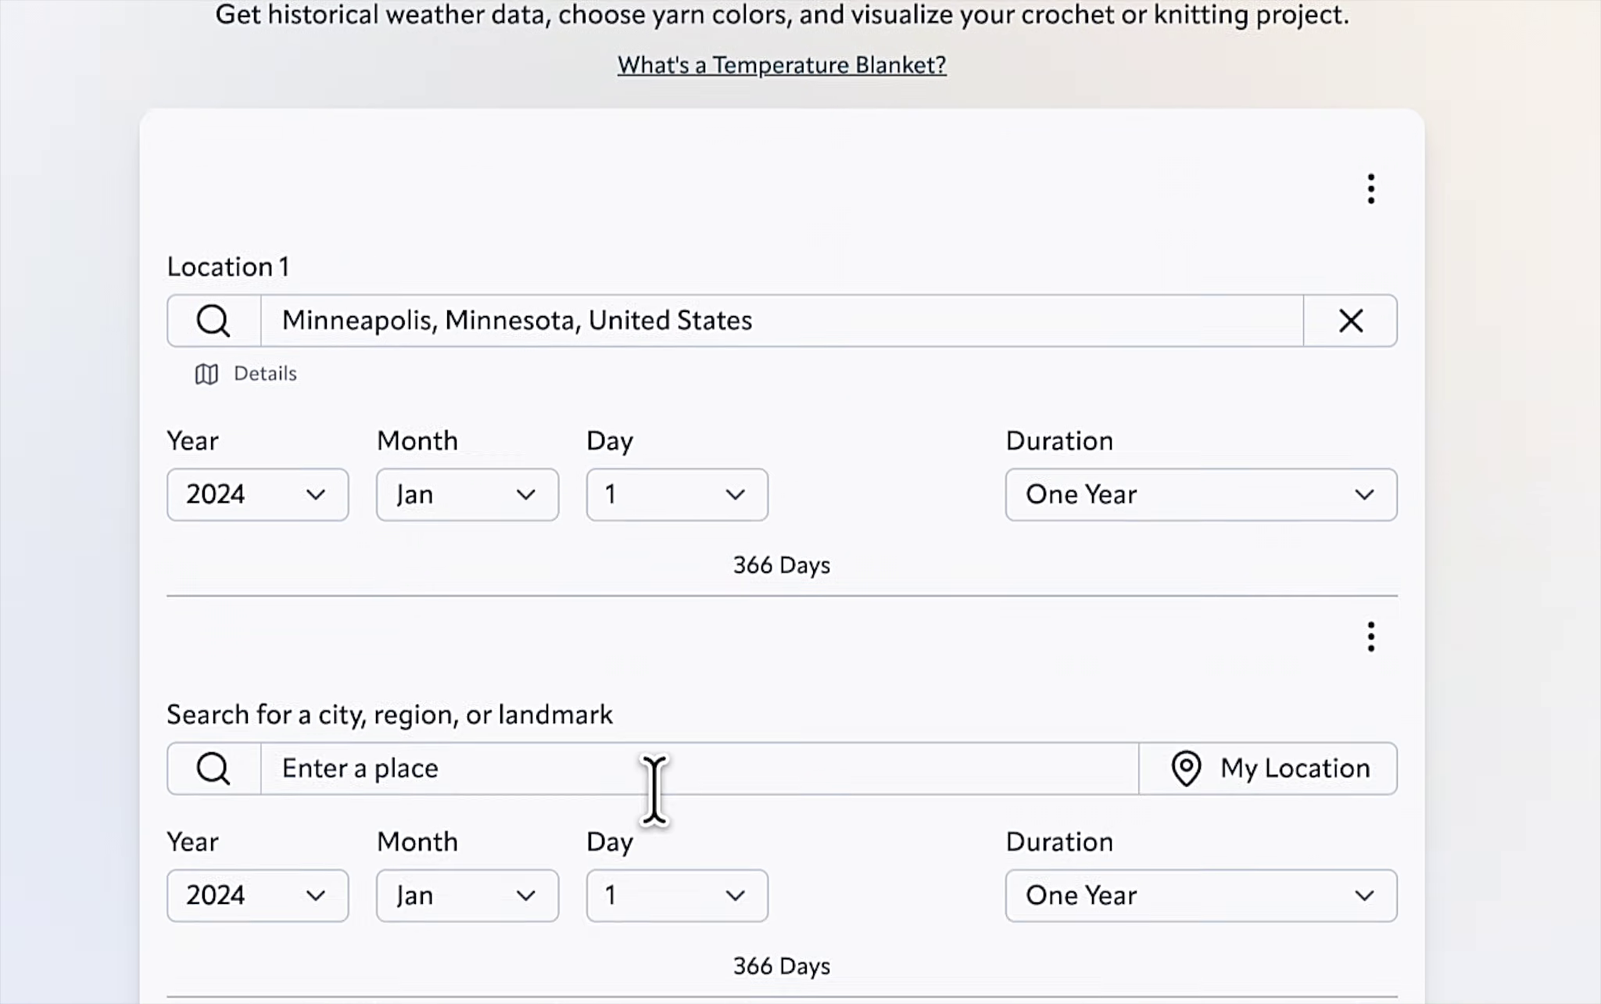
pyautogui.click(540, 486)
pyautogui.write('Austin')
pyautogui.click(520, 559)
pyautogui.click(1385, 361)
pyautogui.click(1379, 459)
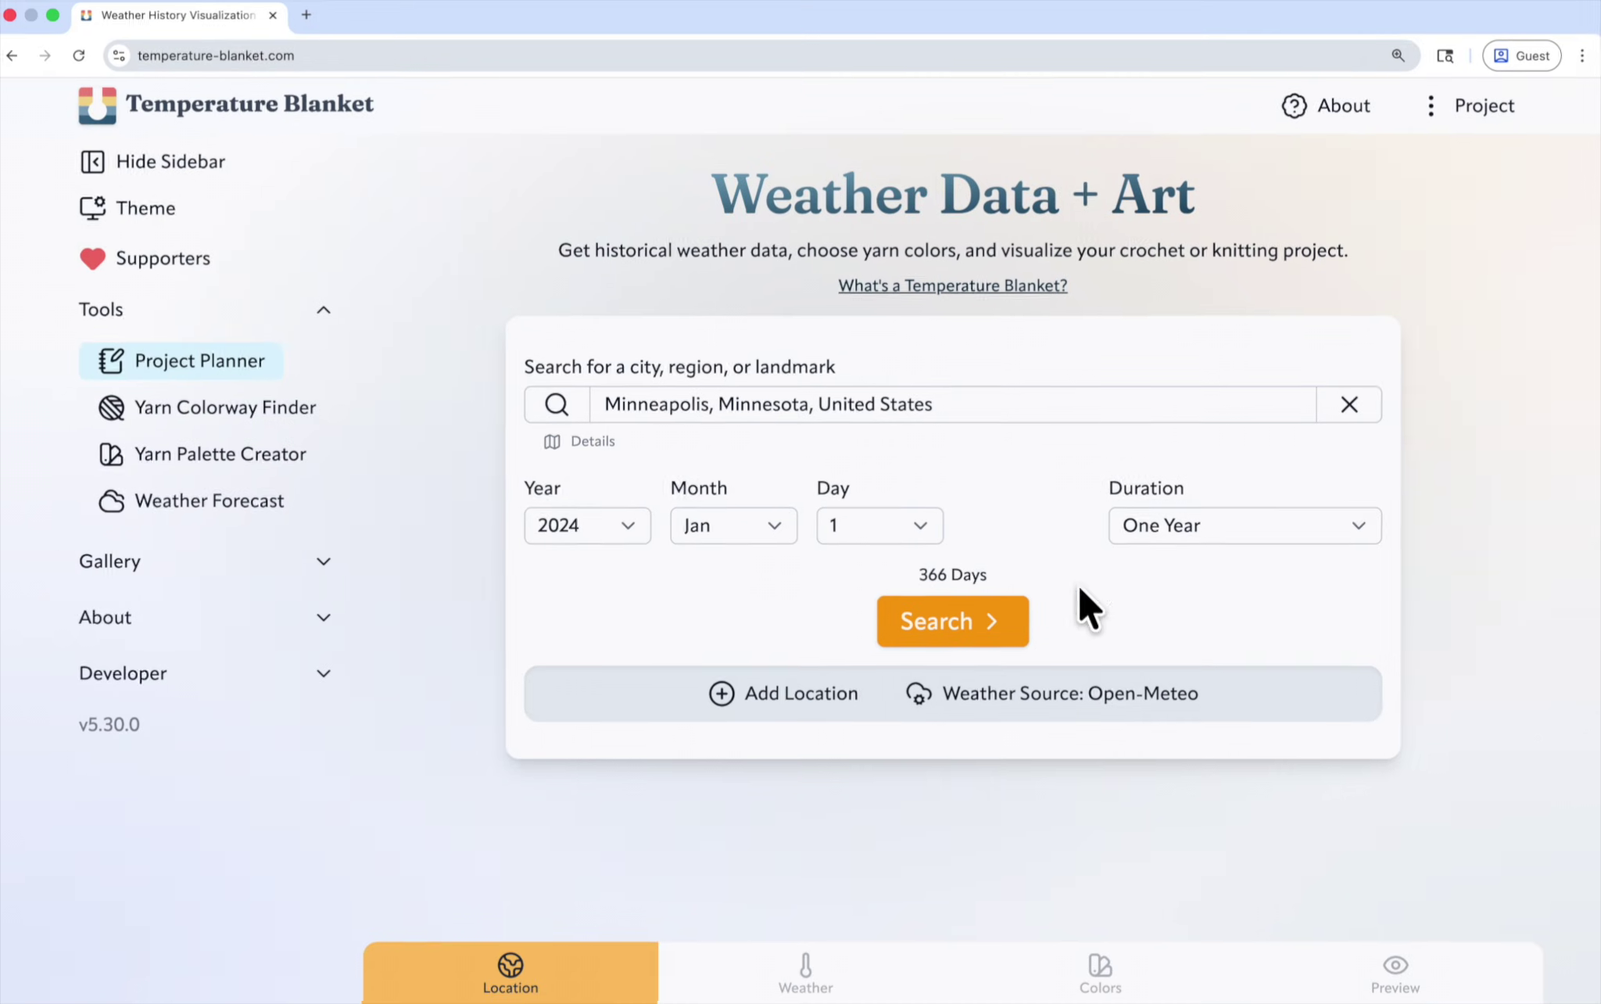
# Search the weather data for Minneapolis in 2024 and look over the graph and daily table.
pyautogui.click(969, 626)
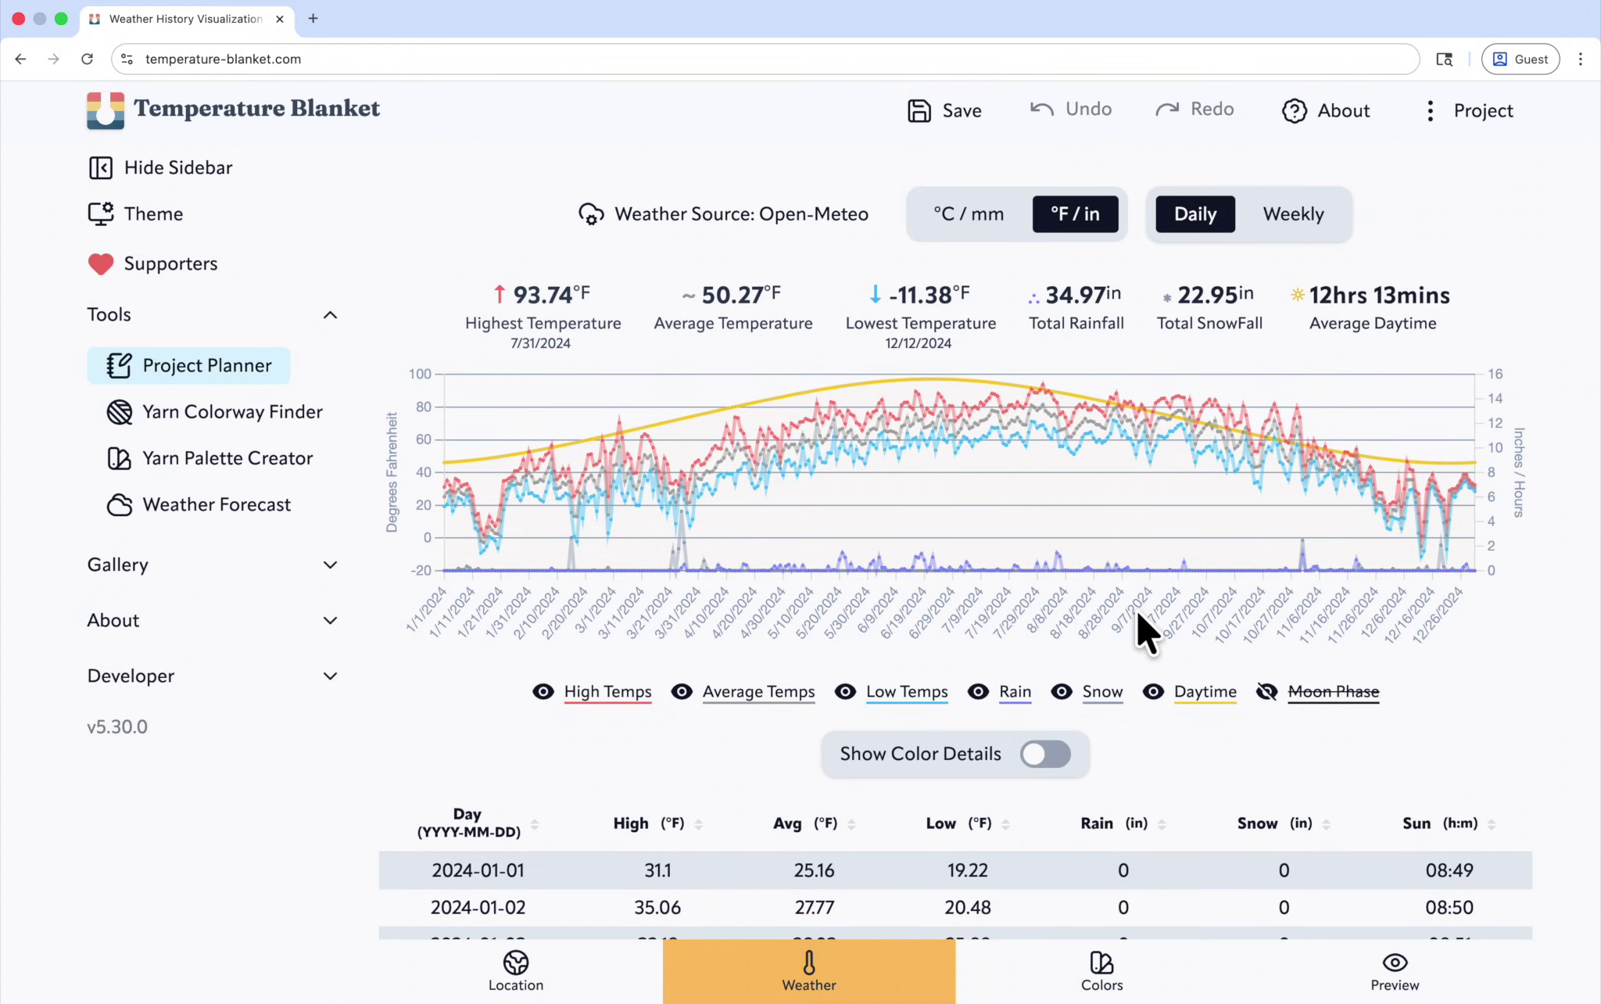
pyautogui.scroll(-5, 1138, 614)
pyautogui.scroll(5, 1144, 618)
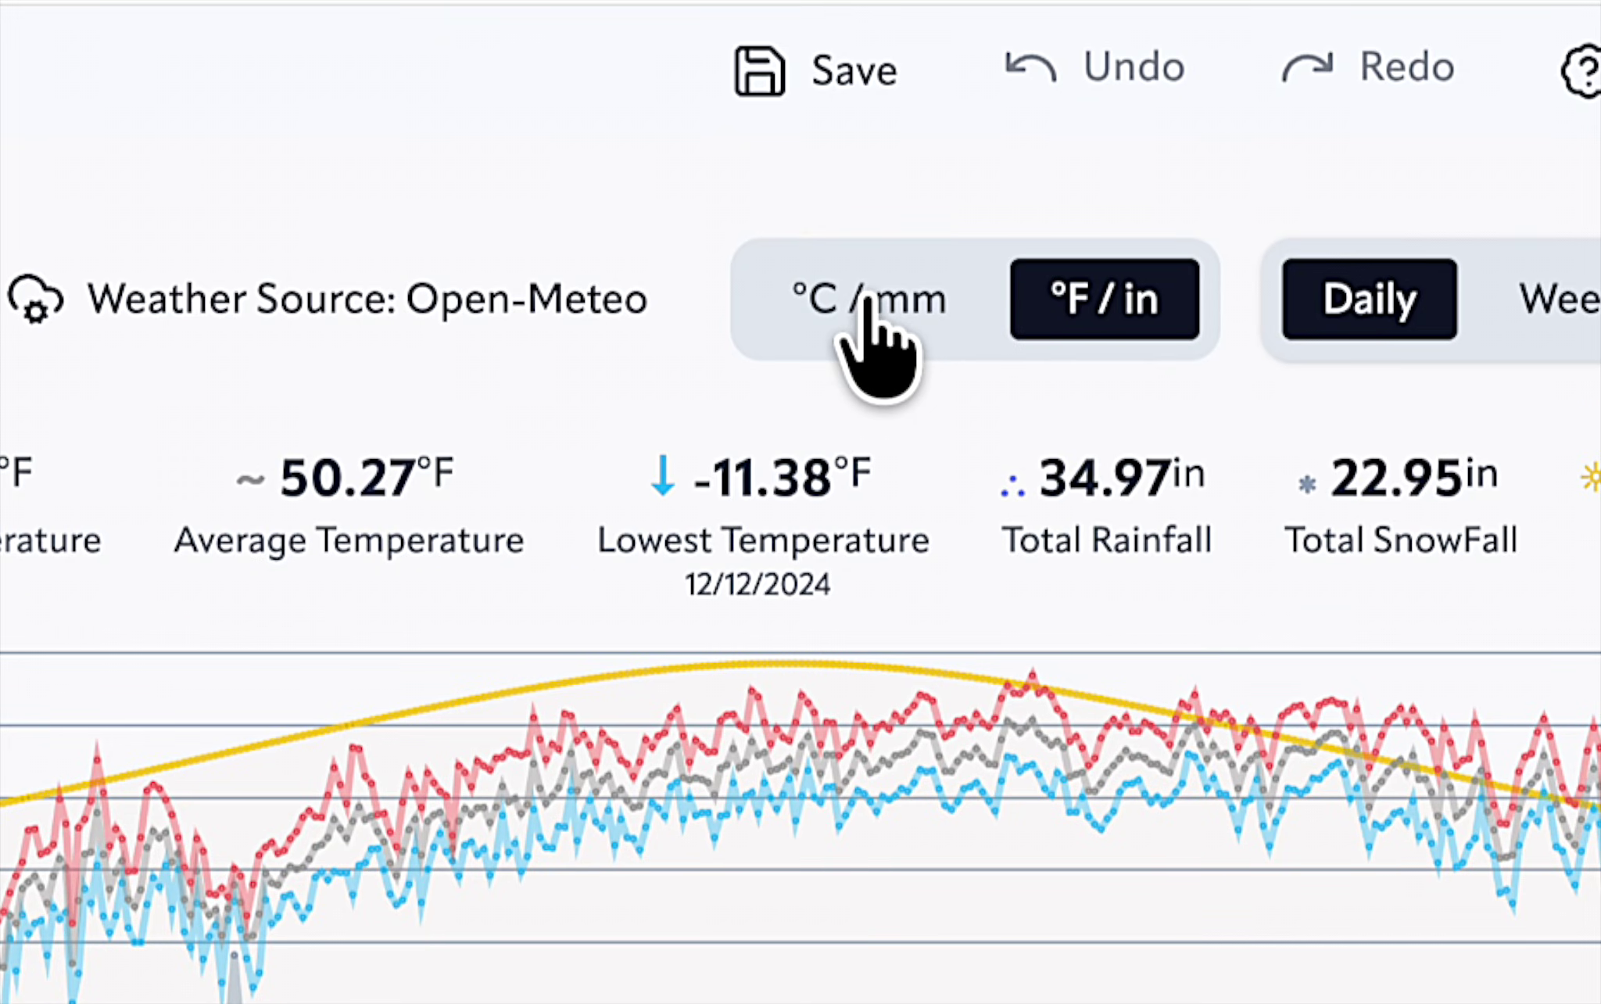
# Try the weather data in °C / mm and in weekly grouping, returning to °F / in and Daily.
pyautogui.click(866, 306)
pyautogui.click(1123, 298)
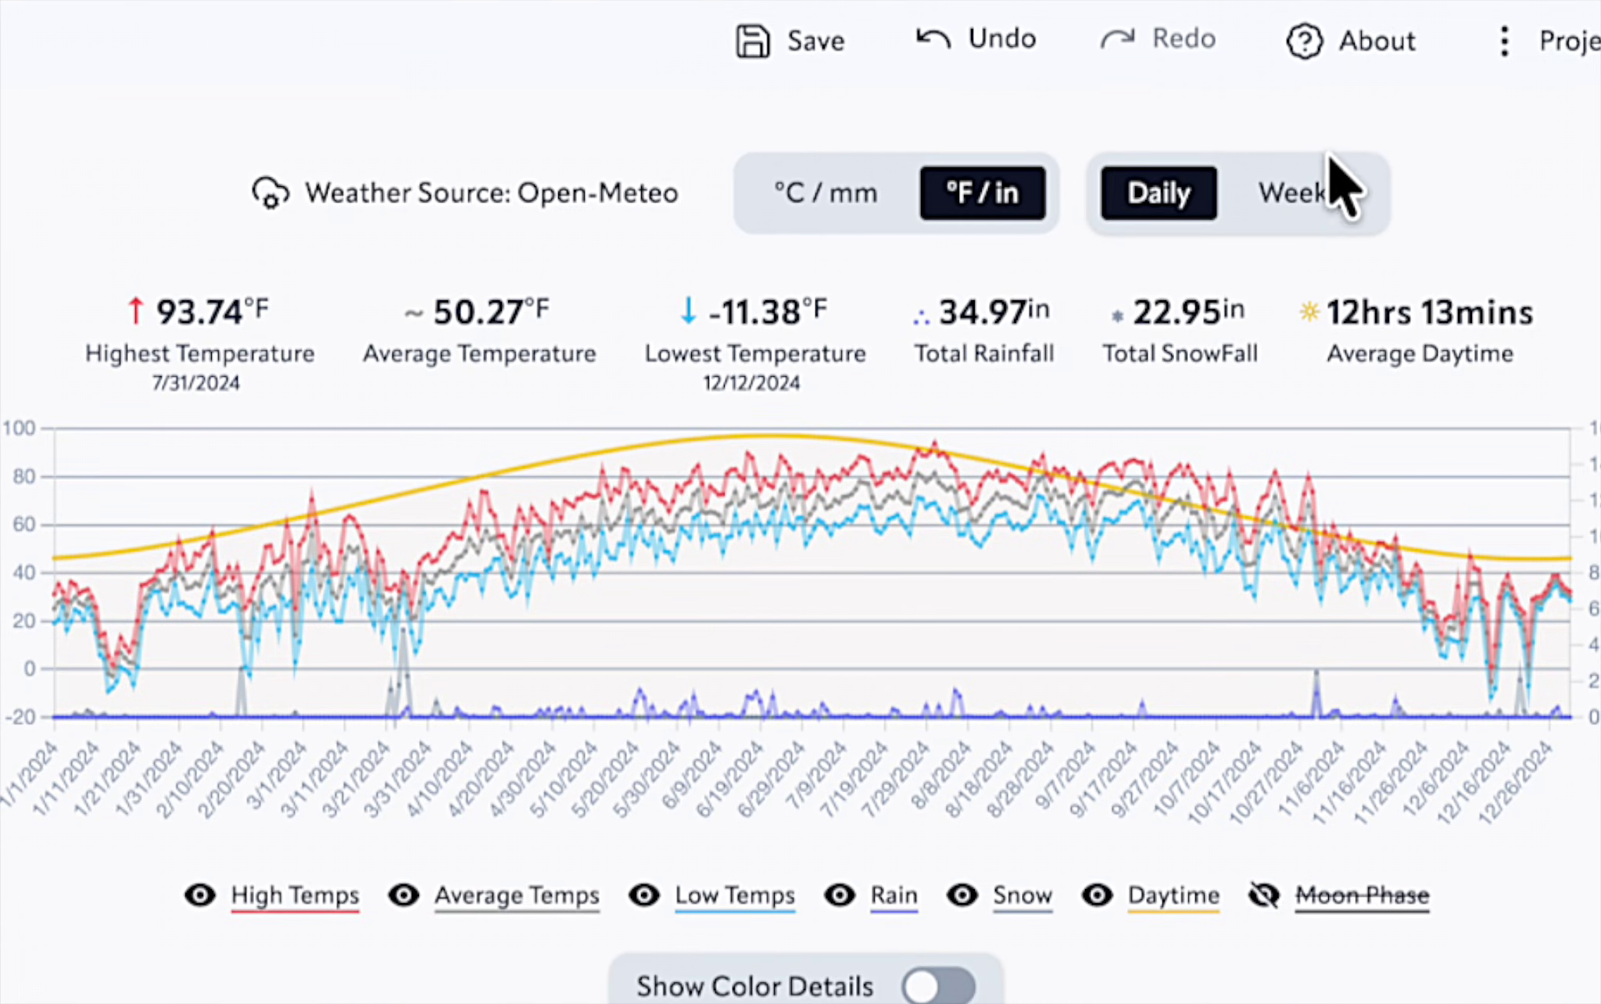
pyautogui.click(1333, 226)
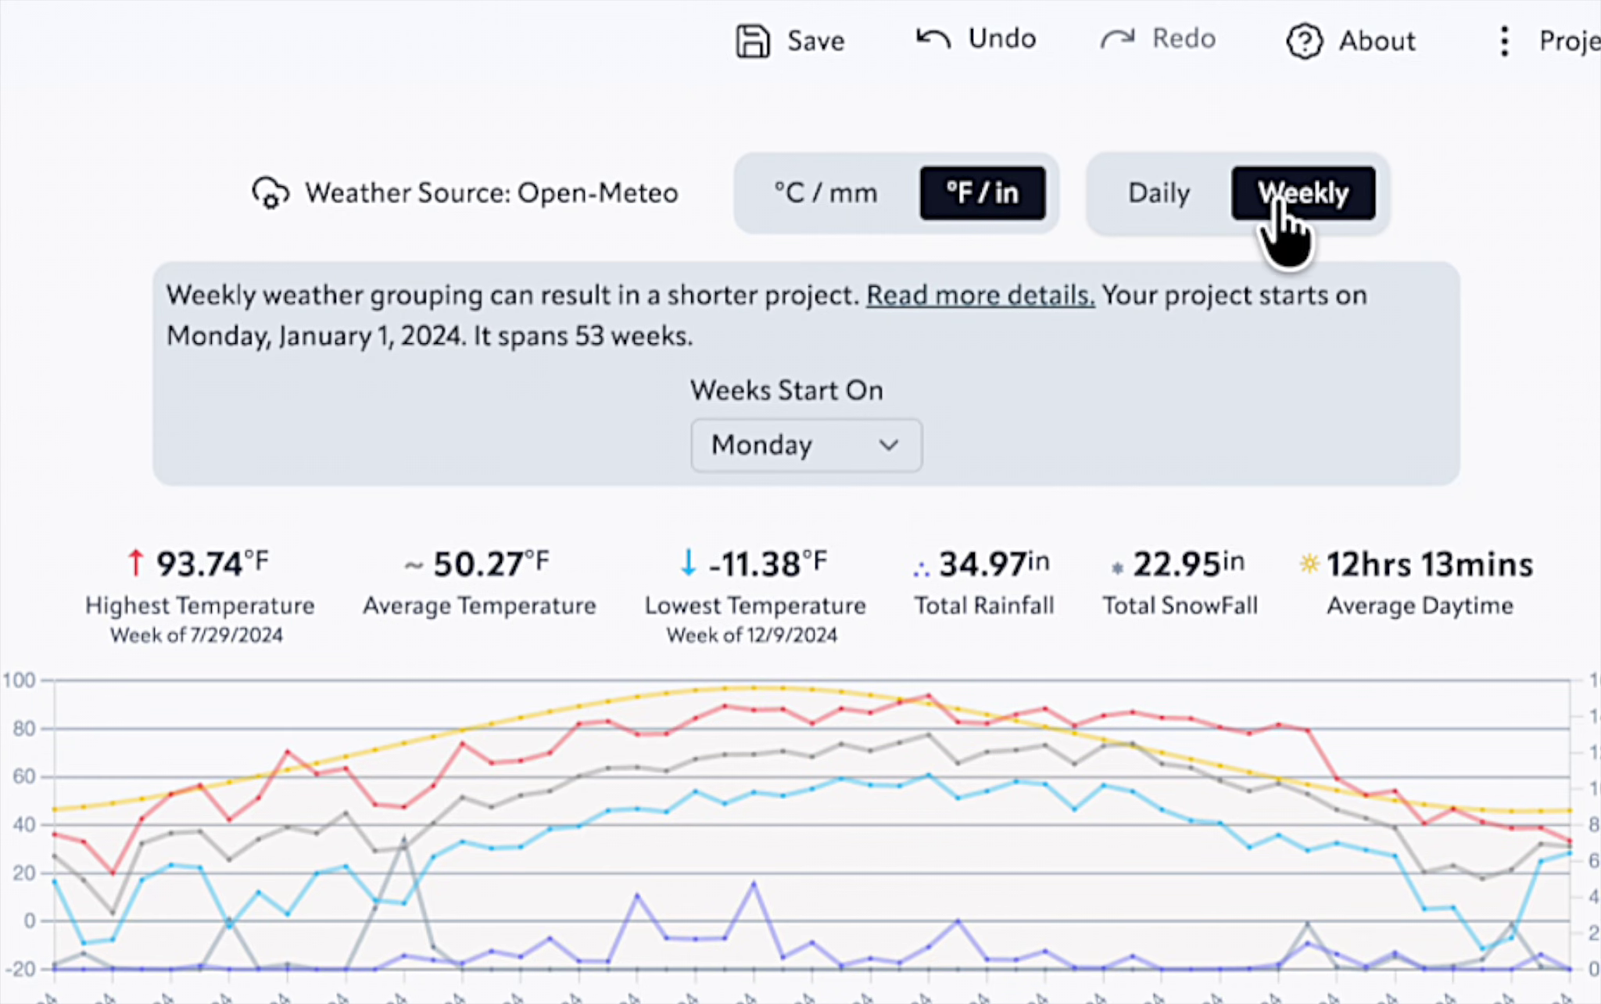
pyautogui.click(1160, 202)
# Show color details in the weather table and download the weather data as CSV.
pyautogui.scroll(-6, 1402, 220)
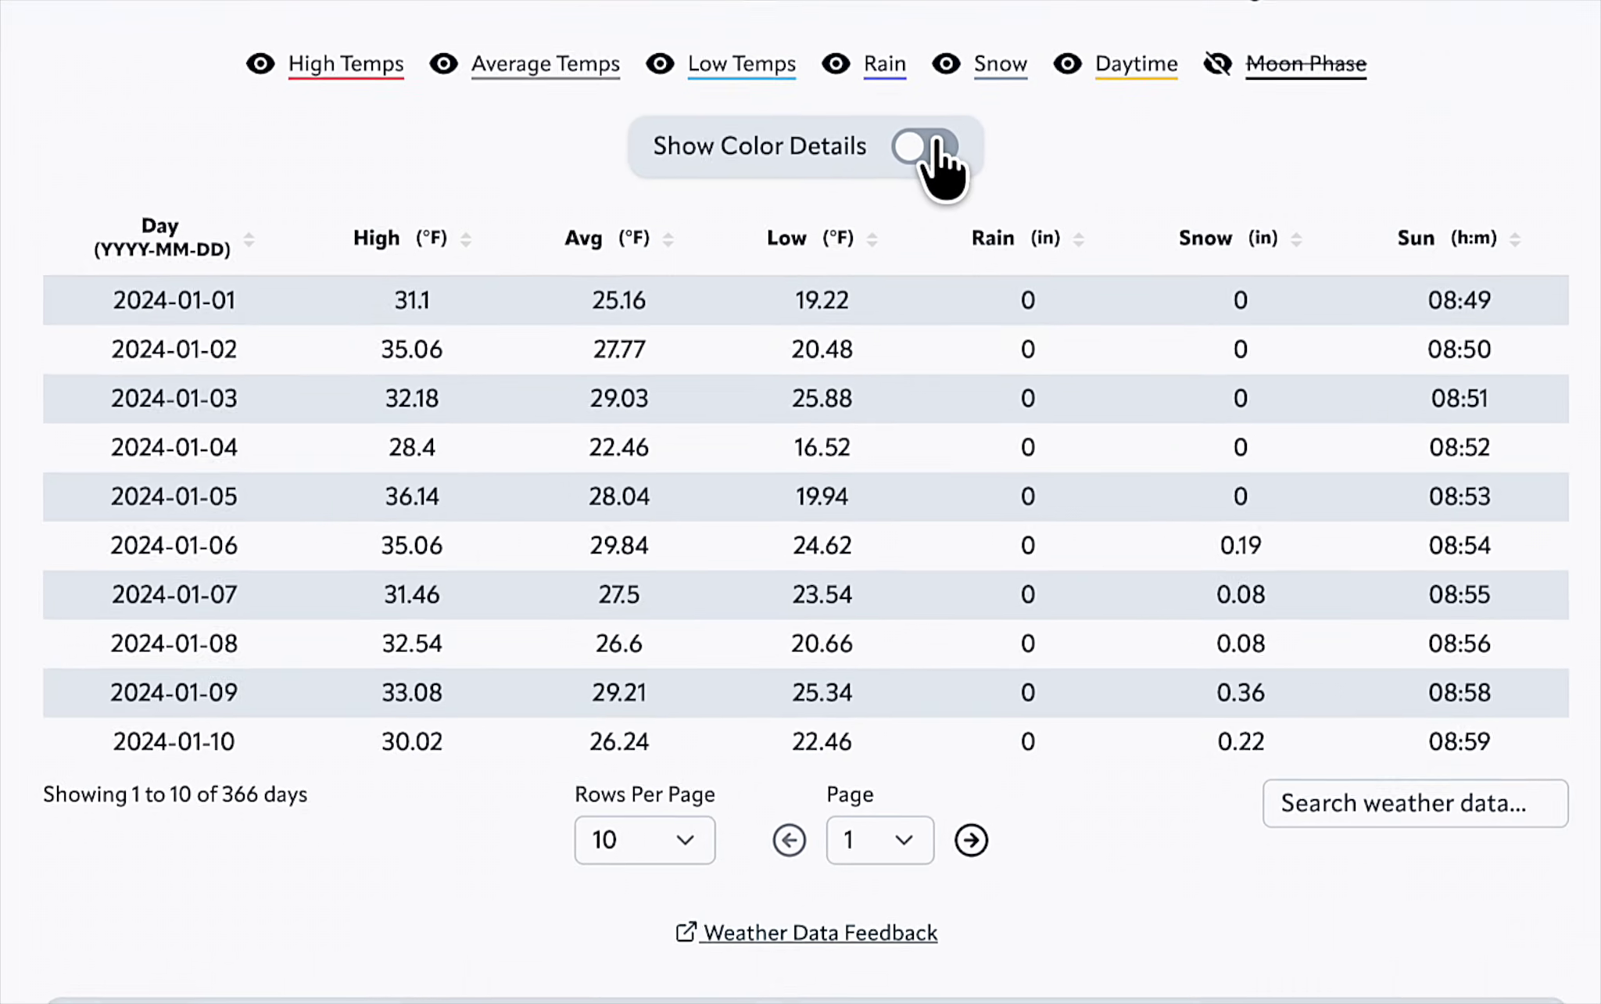
pyautogui.click(938, 147)
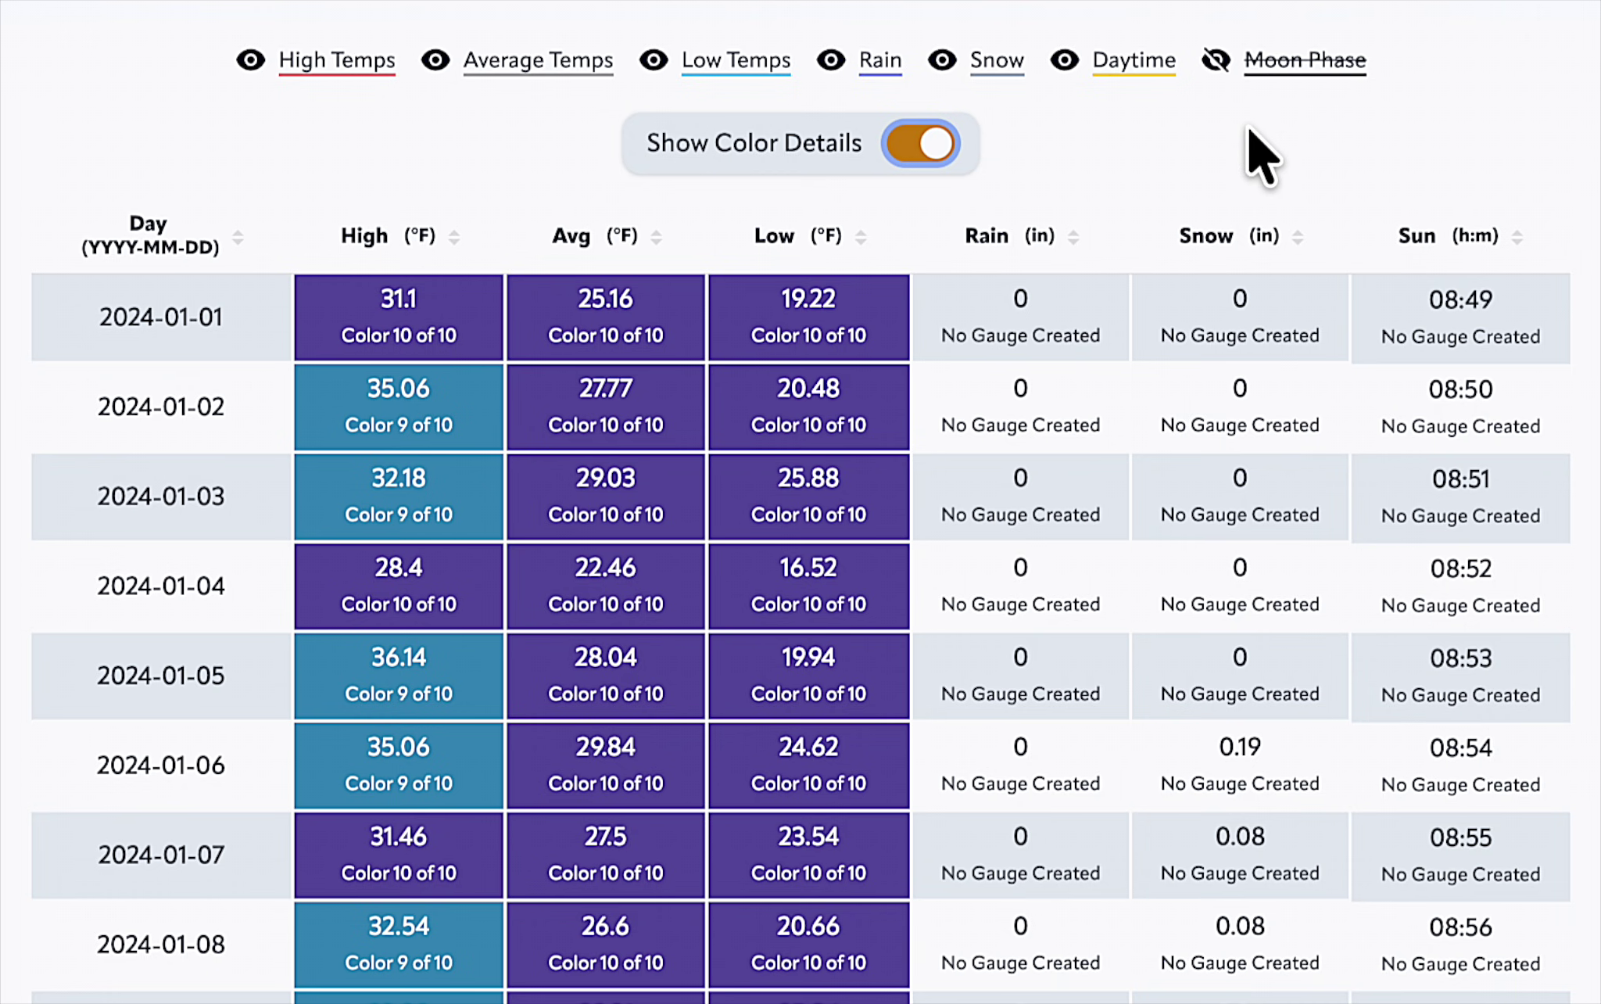
pyautogui.scroll(-8, 1260, 156)
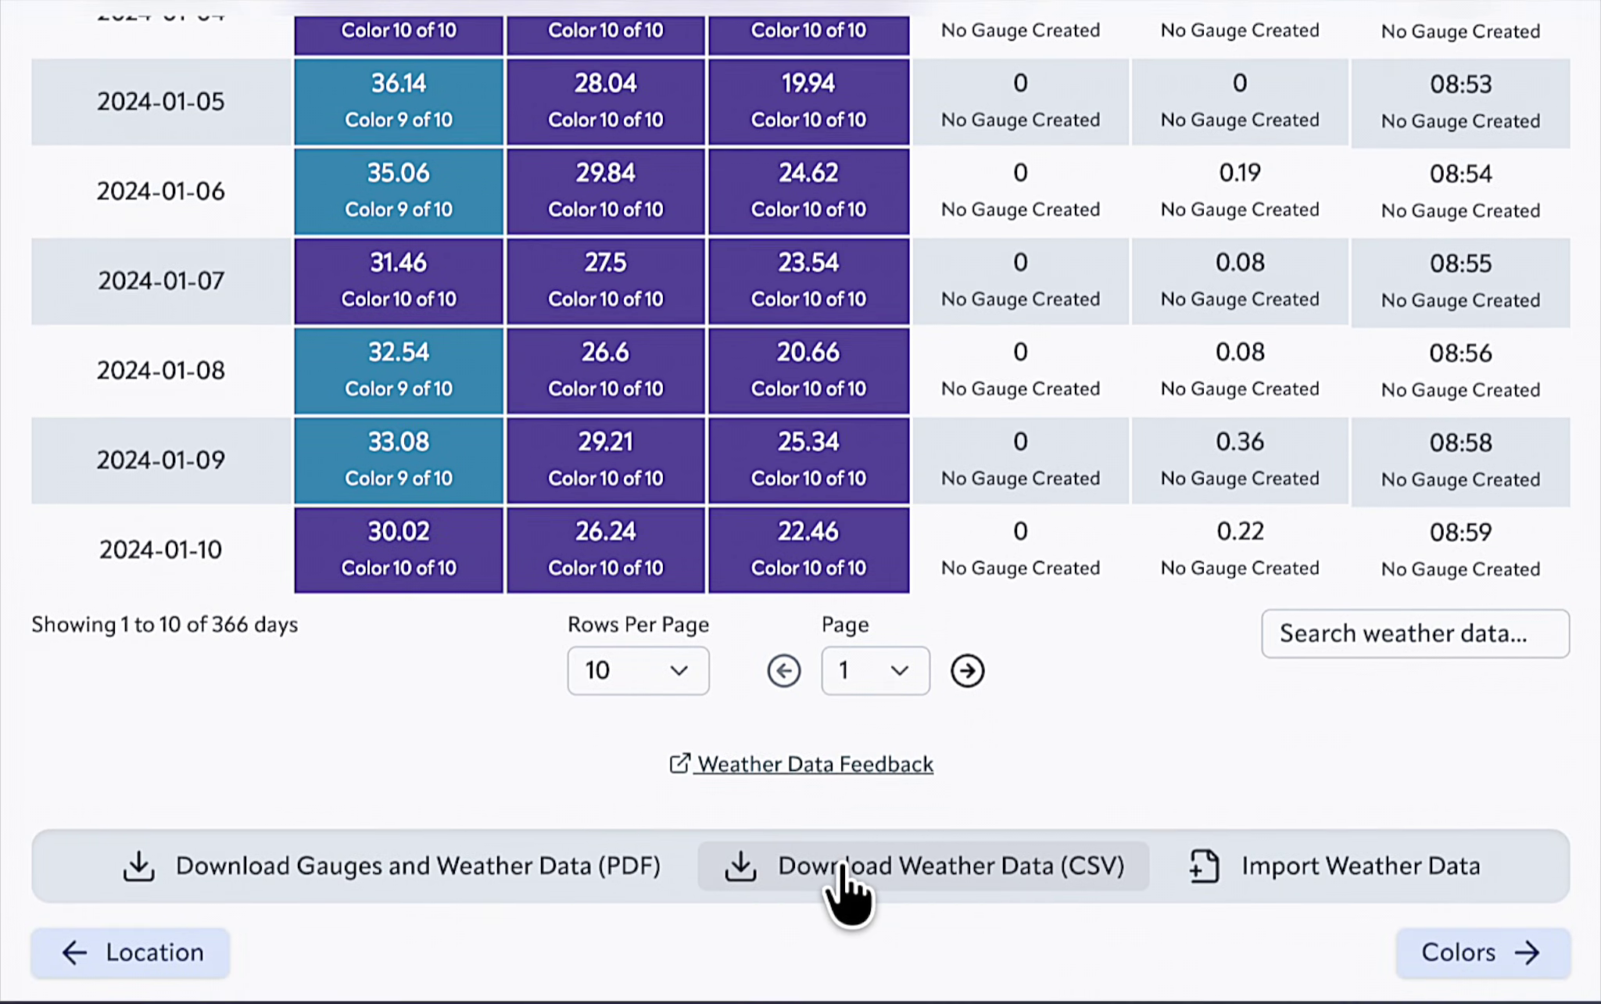
pyautogui.click(850, 897)
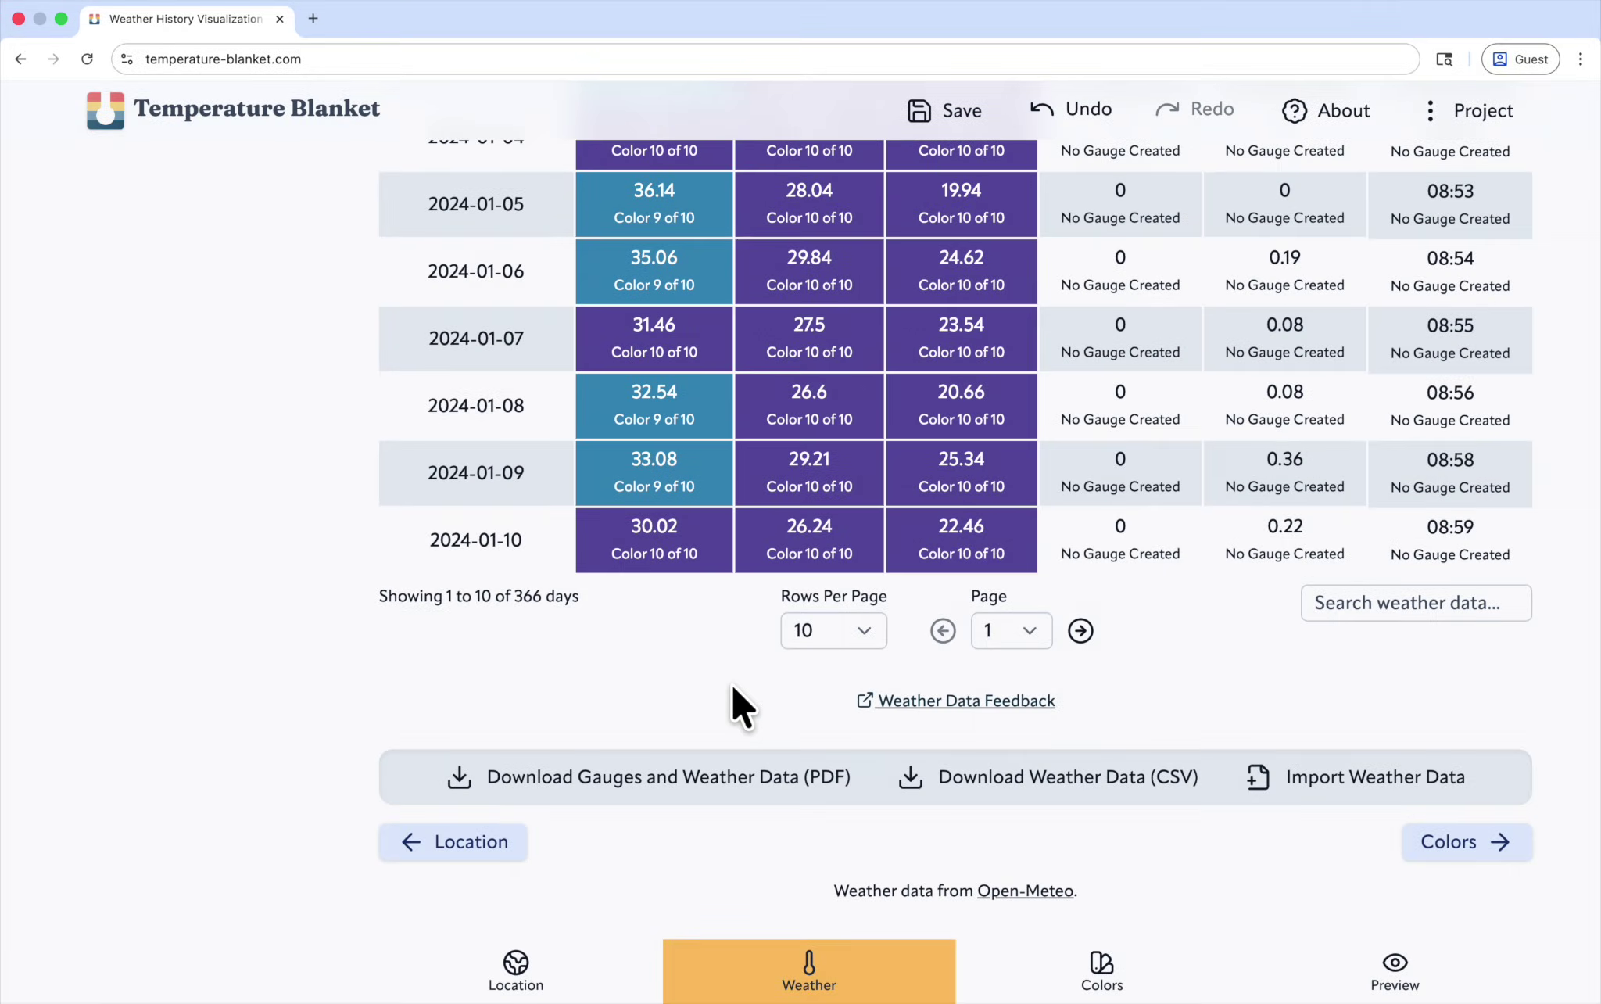
# Change the high temperature for 2024-01-04 in the weather table to 30.4 °F.
pyautogui.scroll(5, 695, 796)
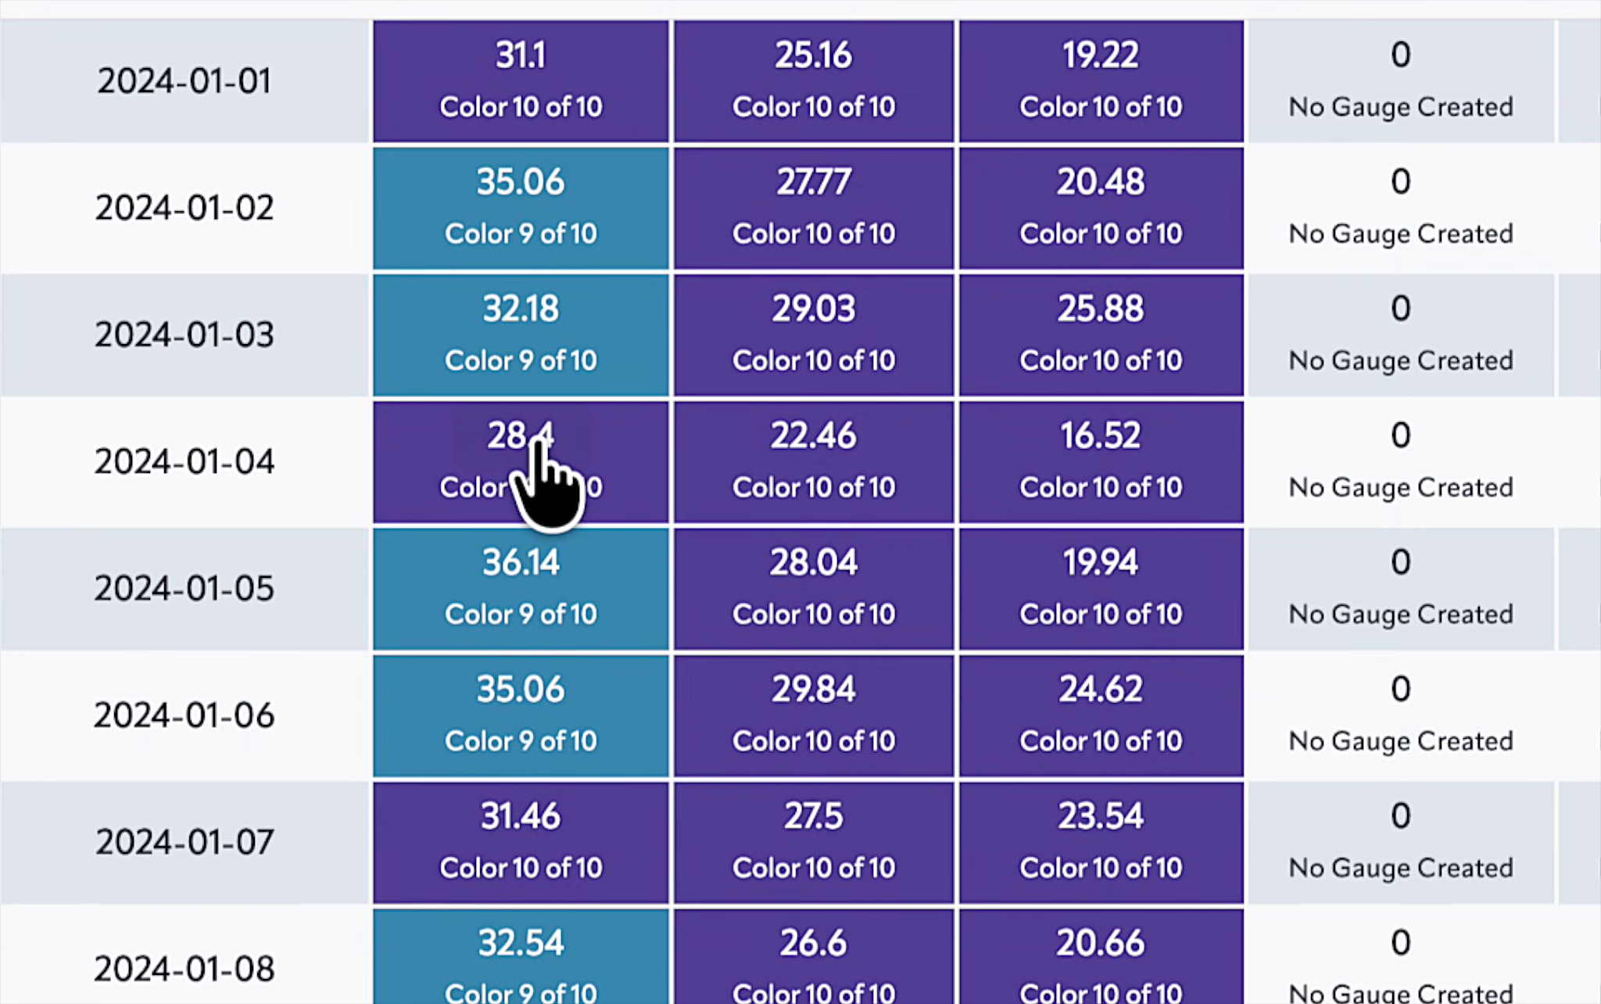
pyautogui.click(525, 438)
pyautogui.click(855, 670)
pyautogui.click(924, 805)
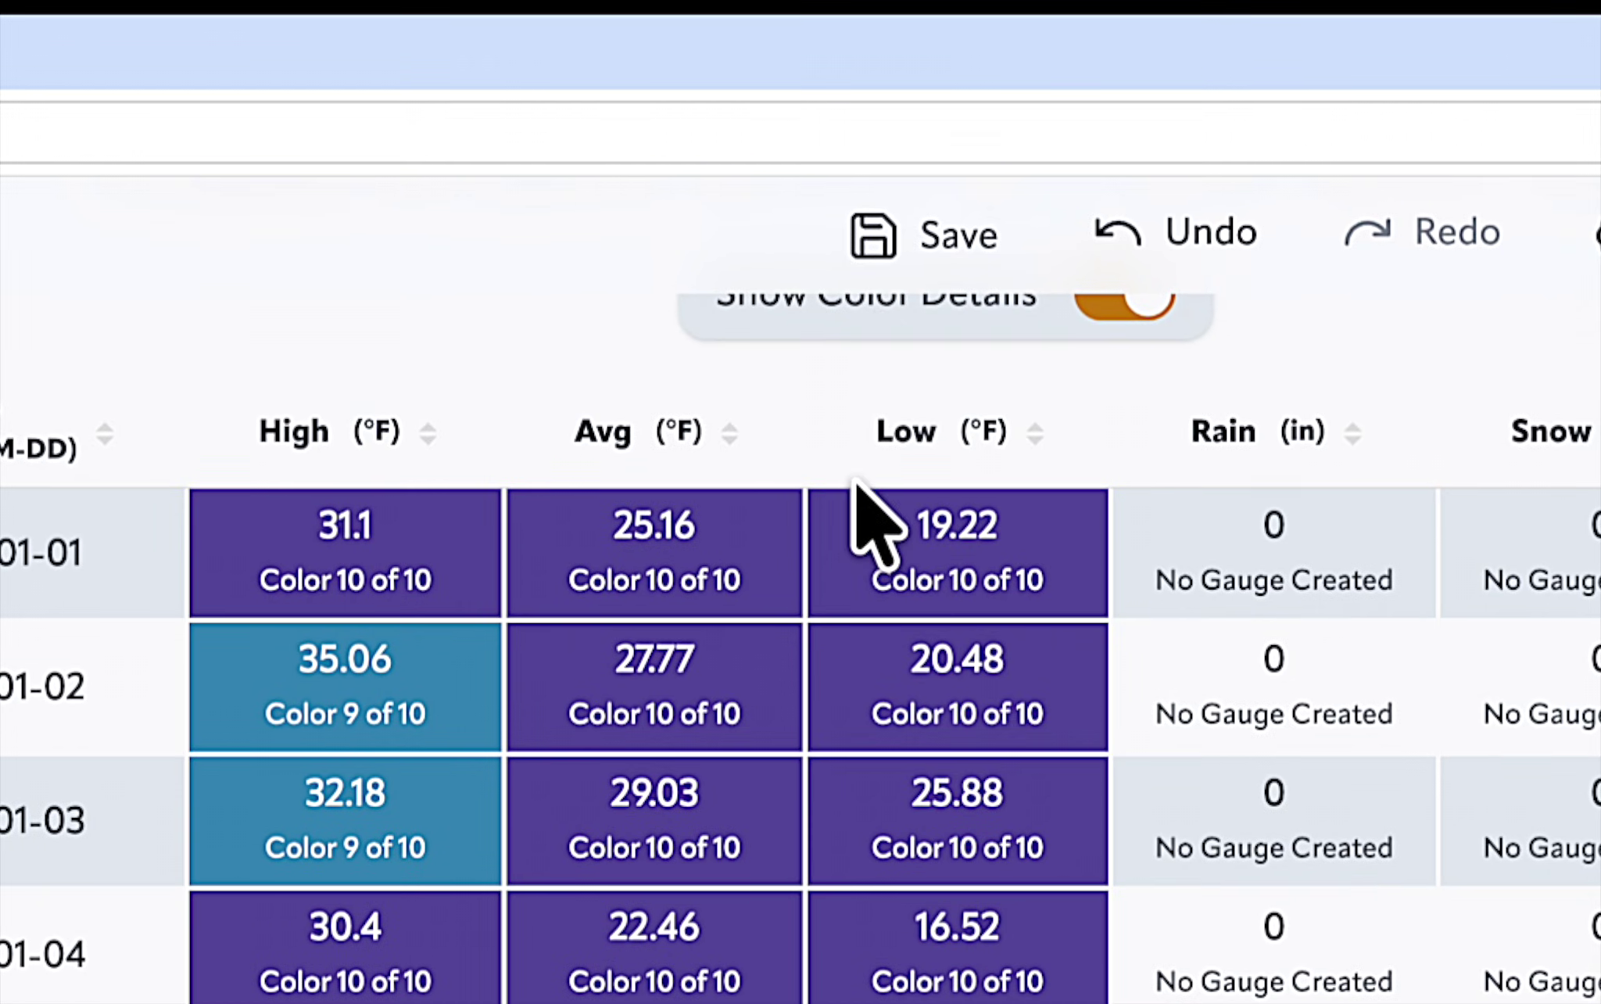
# Save the project and highlight its project URL in the save confirmation.
pyautogui.click(942, 246)
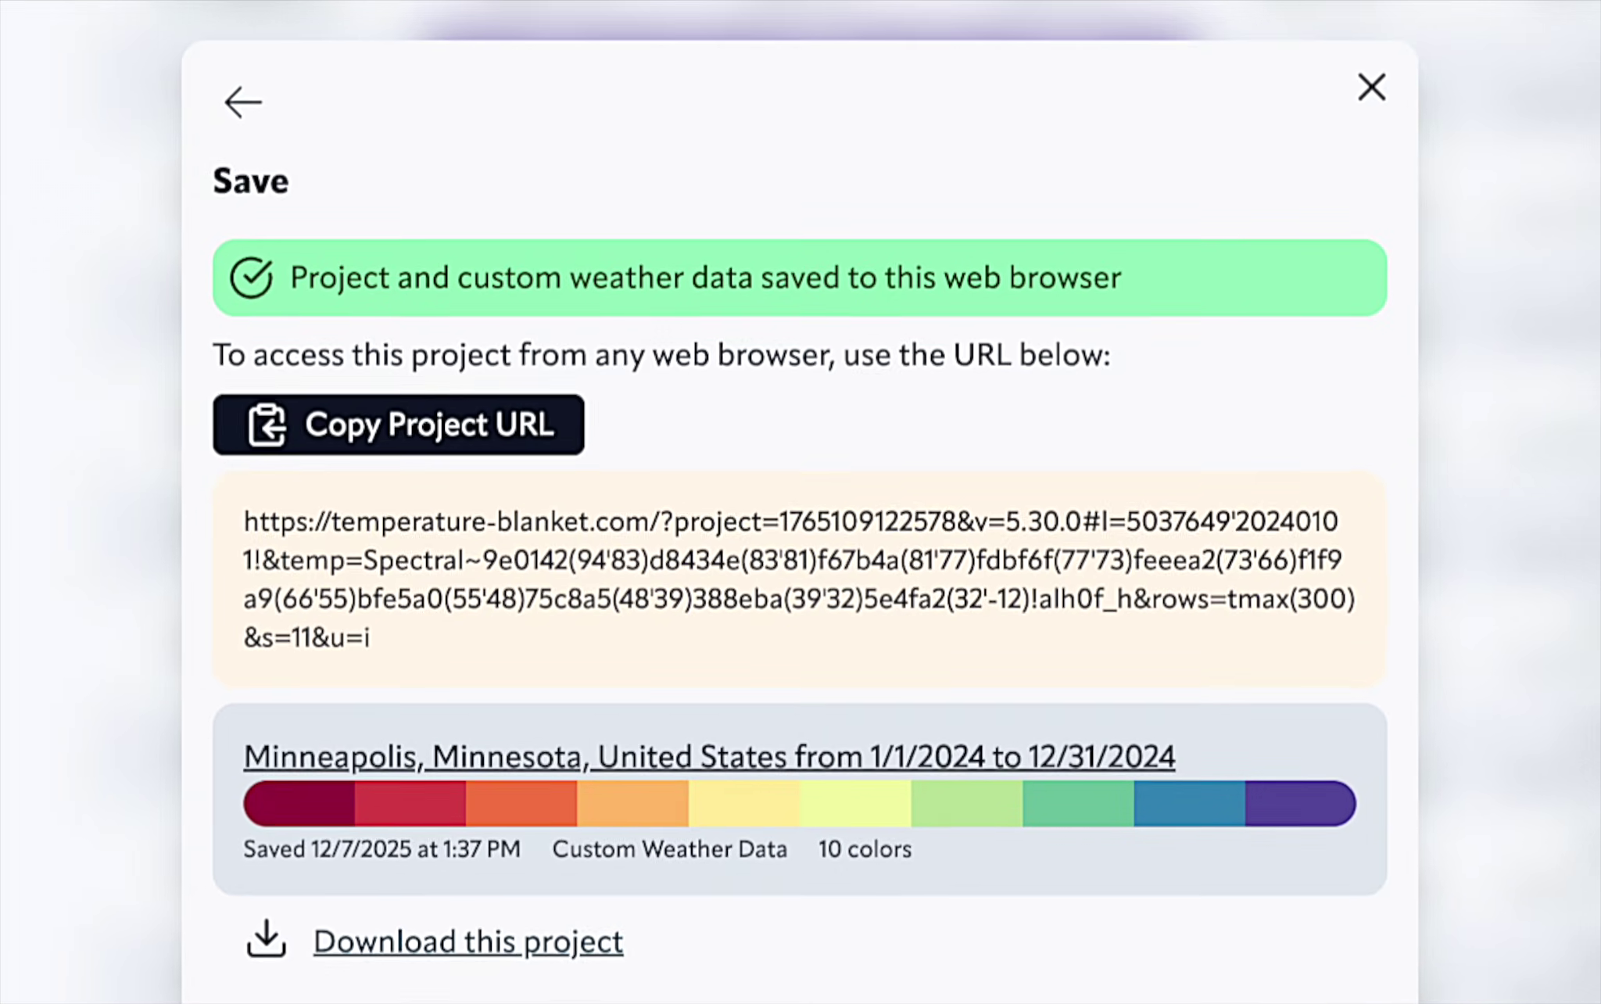
pyautogui.moveTo(237, 518); pyautogui.dragTo(947, 679)
pyautogui.click(911, 436)
pyautogui.tripleClick(958, 680)
pyautogui.click(887, 401)
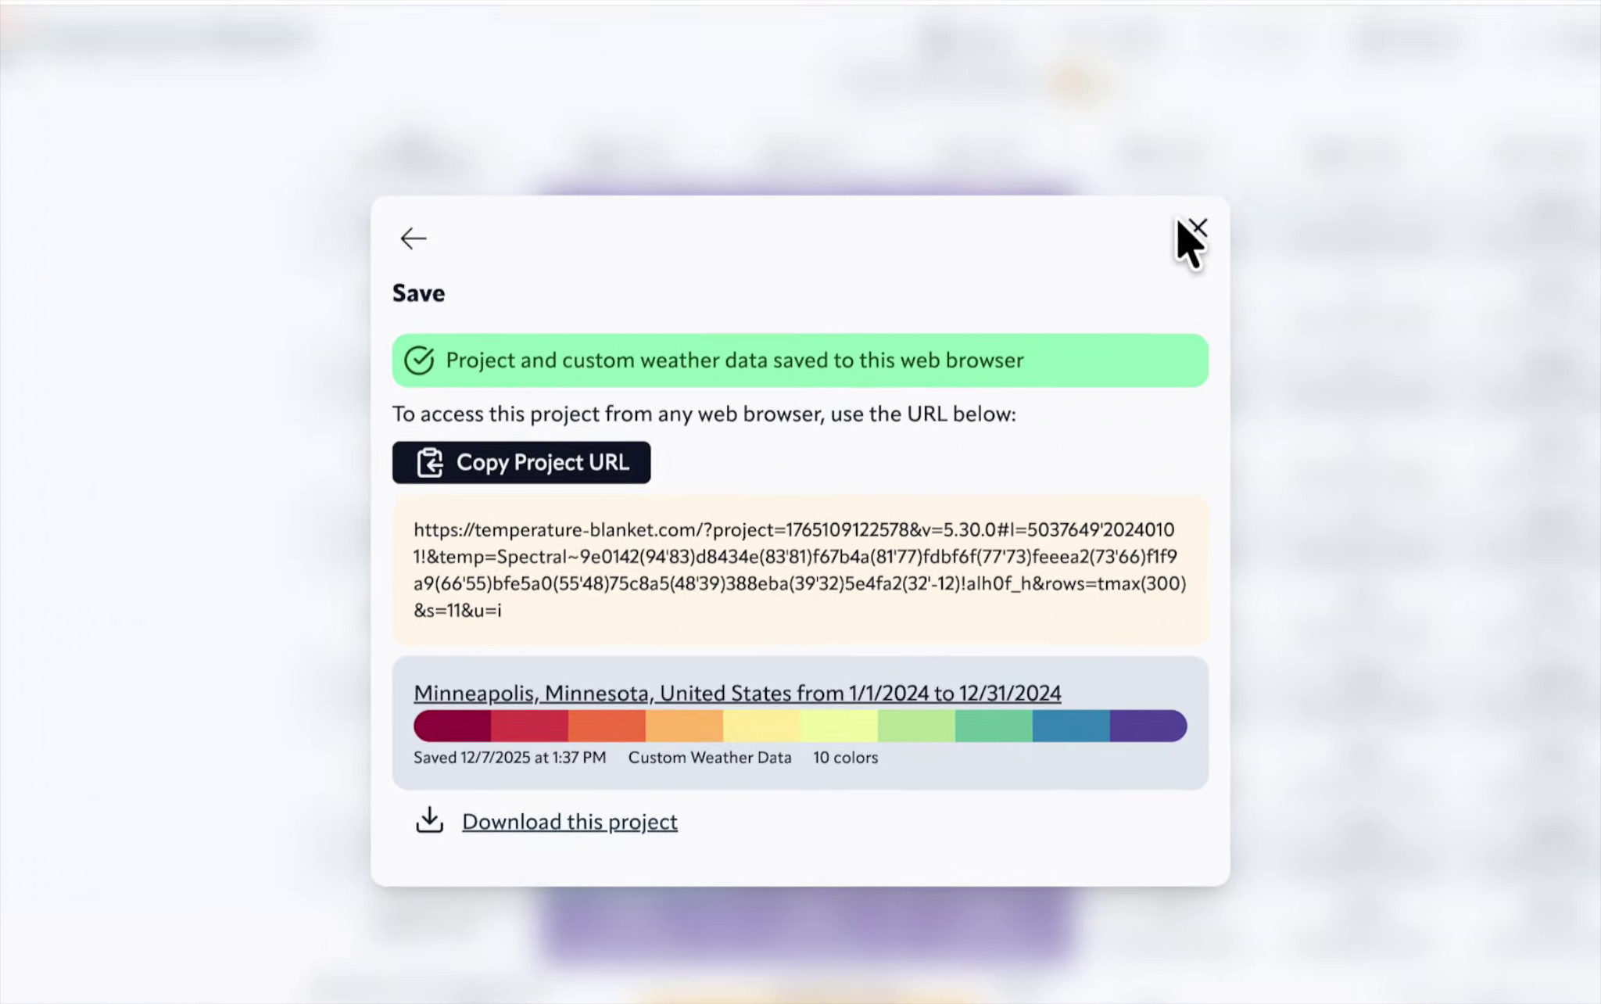
pyautogui.click(1381, 78)
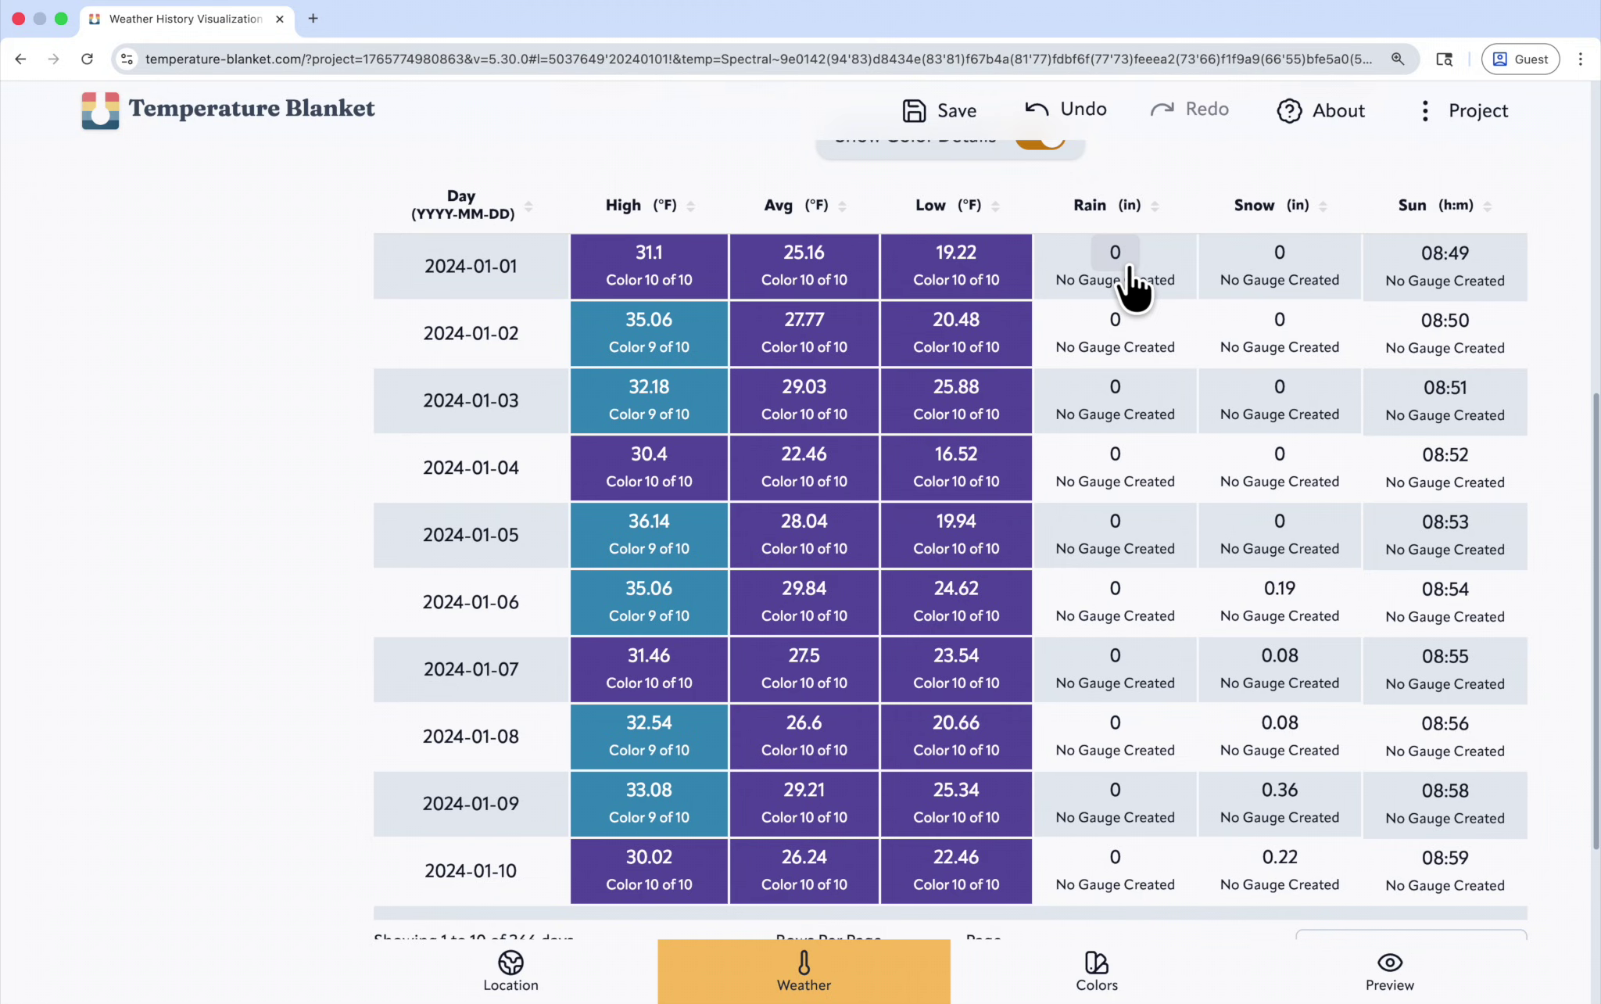
# Switch to the Open-Meteo website and read through its home page on data accuracy, resolution, updates and free API access.
pyautogui.scroll(10, 1131, 286)
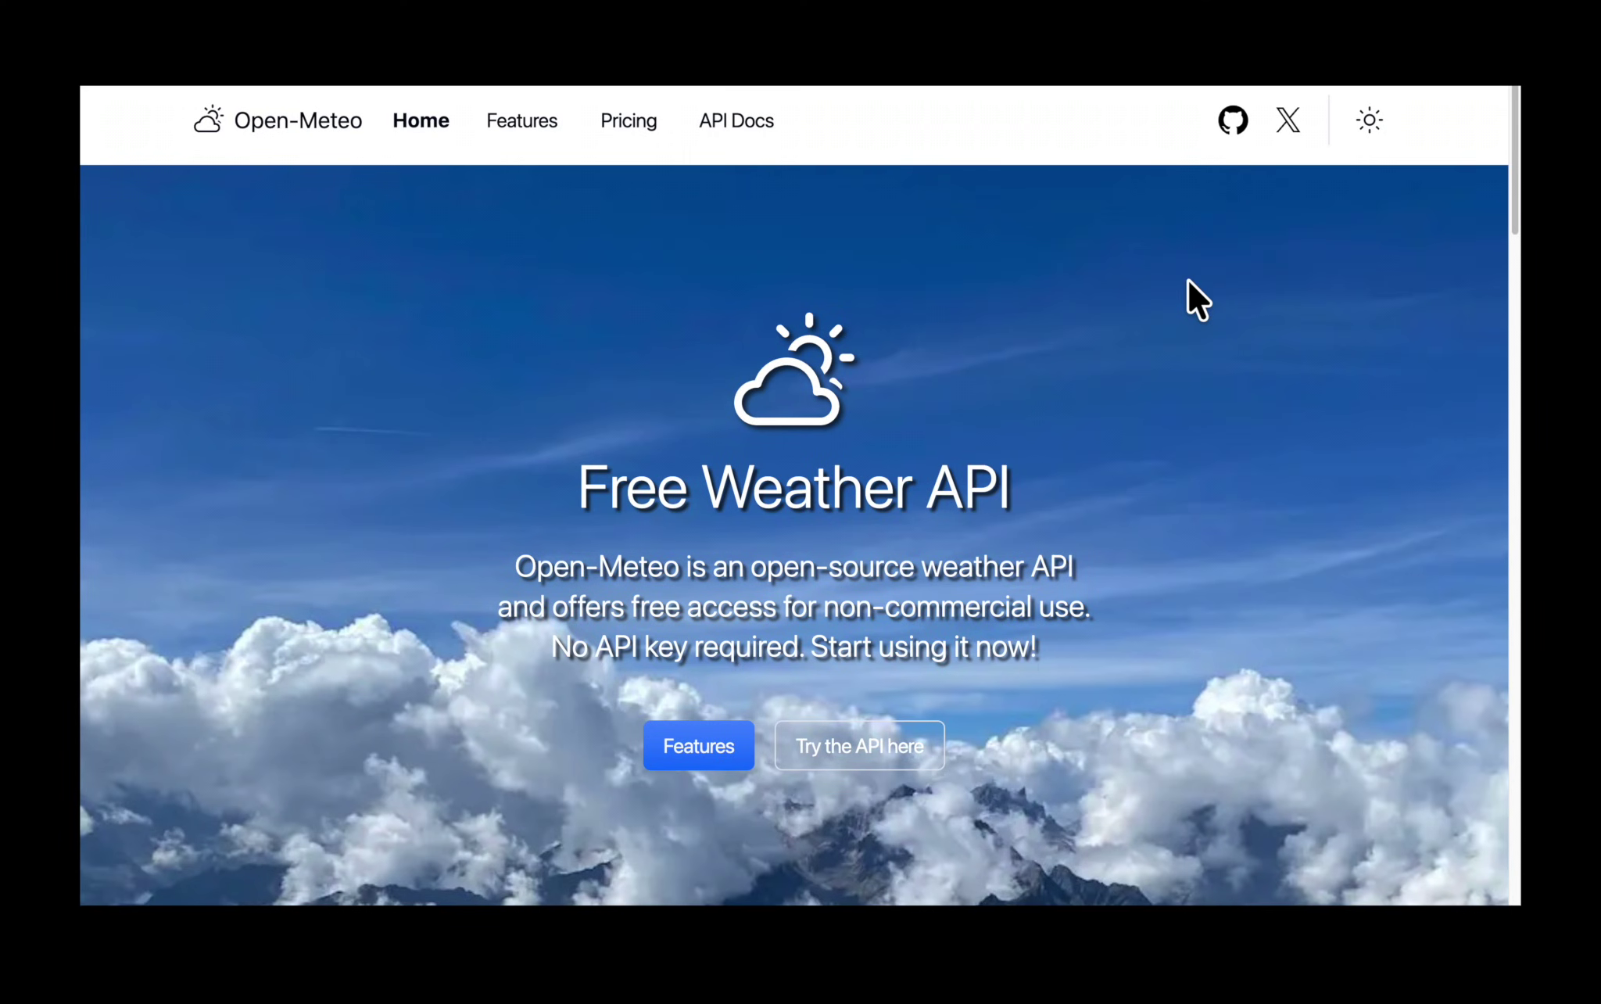
pyautogui.scroll(-10, 1186, 280)
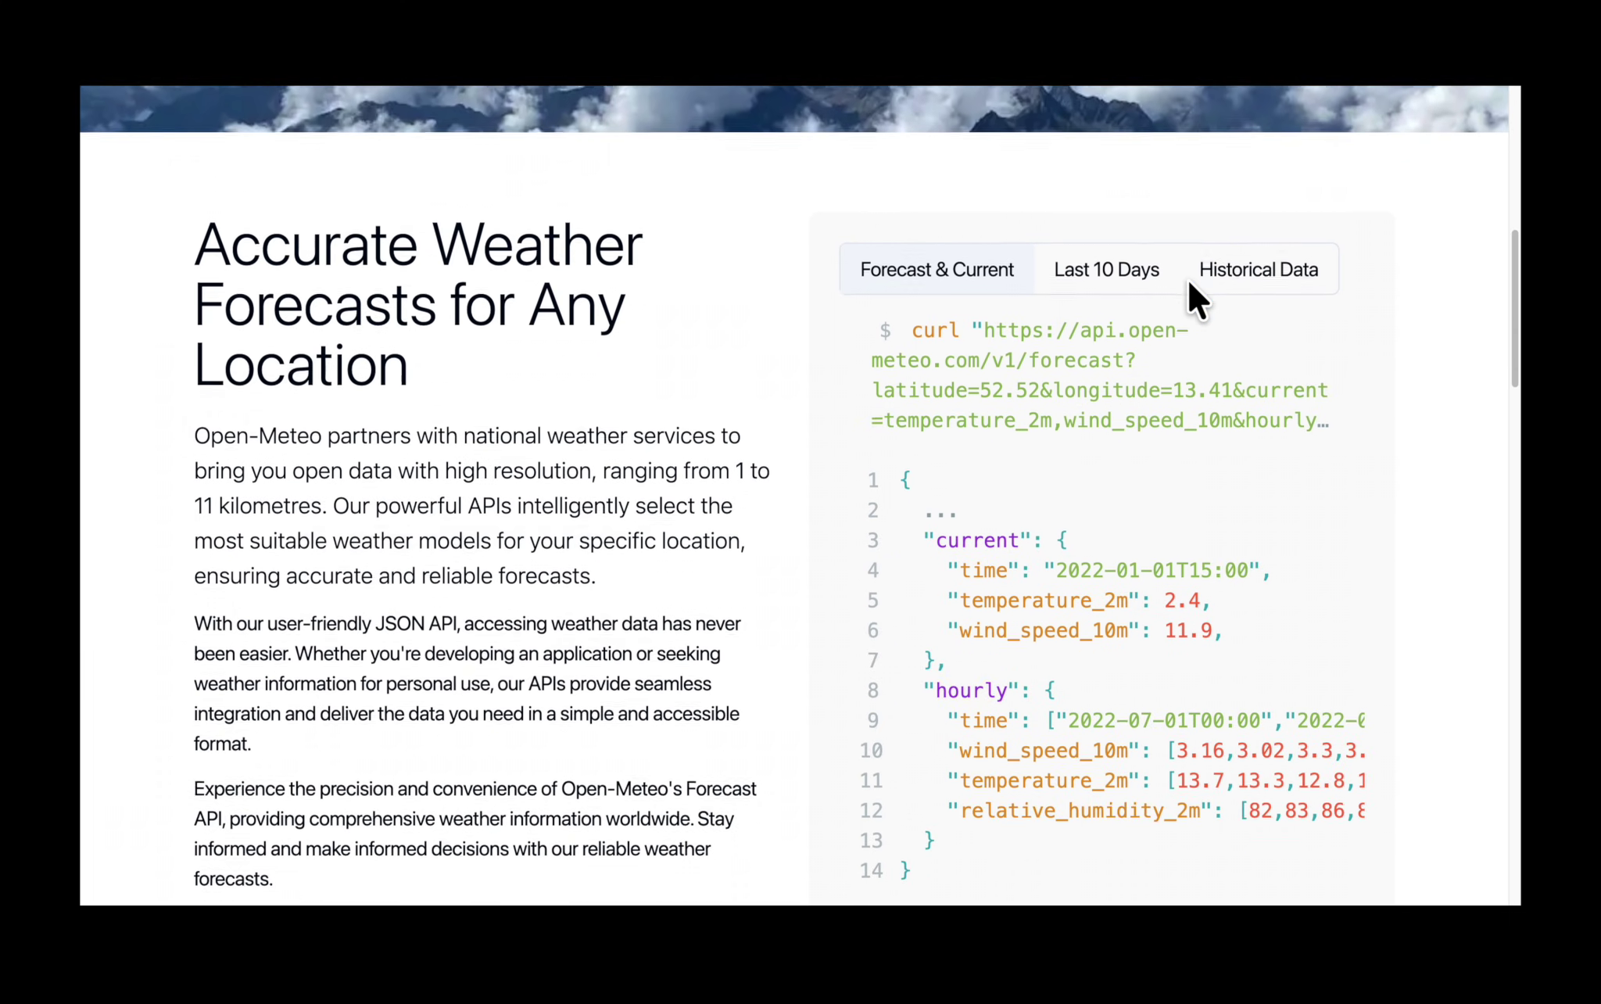
pyautogui.scroll(-8, 1189, 283)
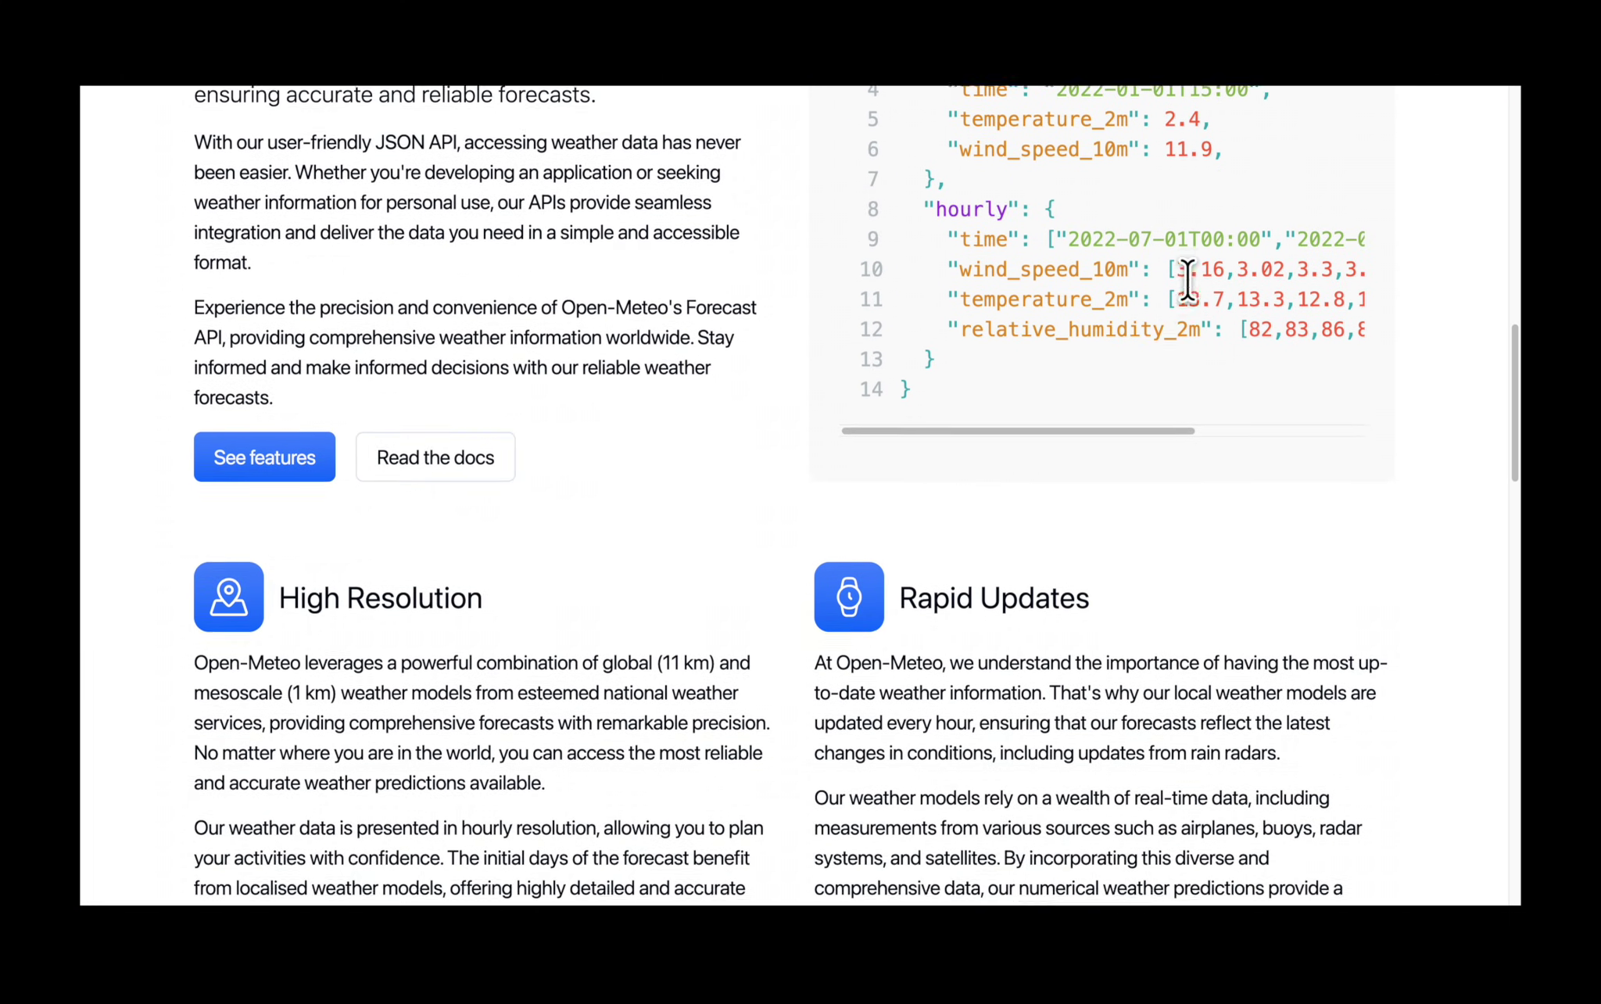
pyautogui.scroll(-15, 1188, 283)
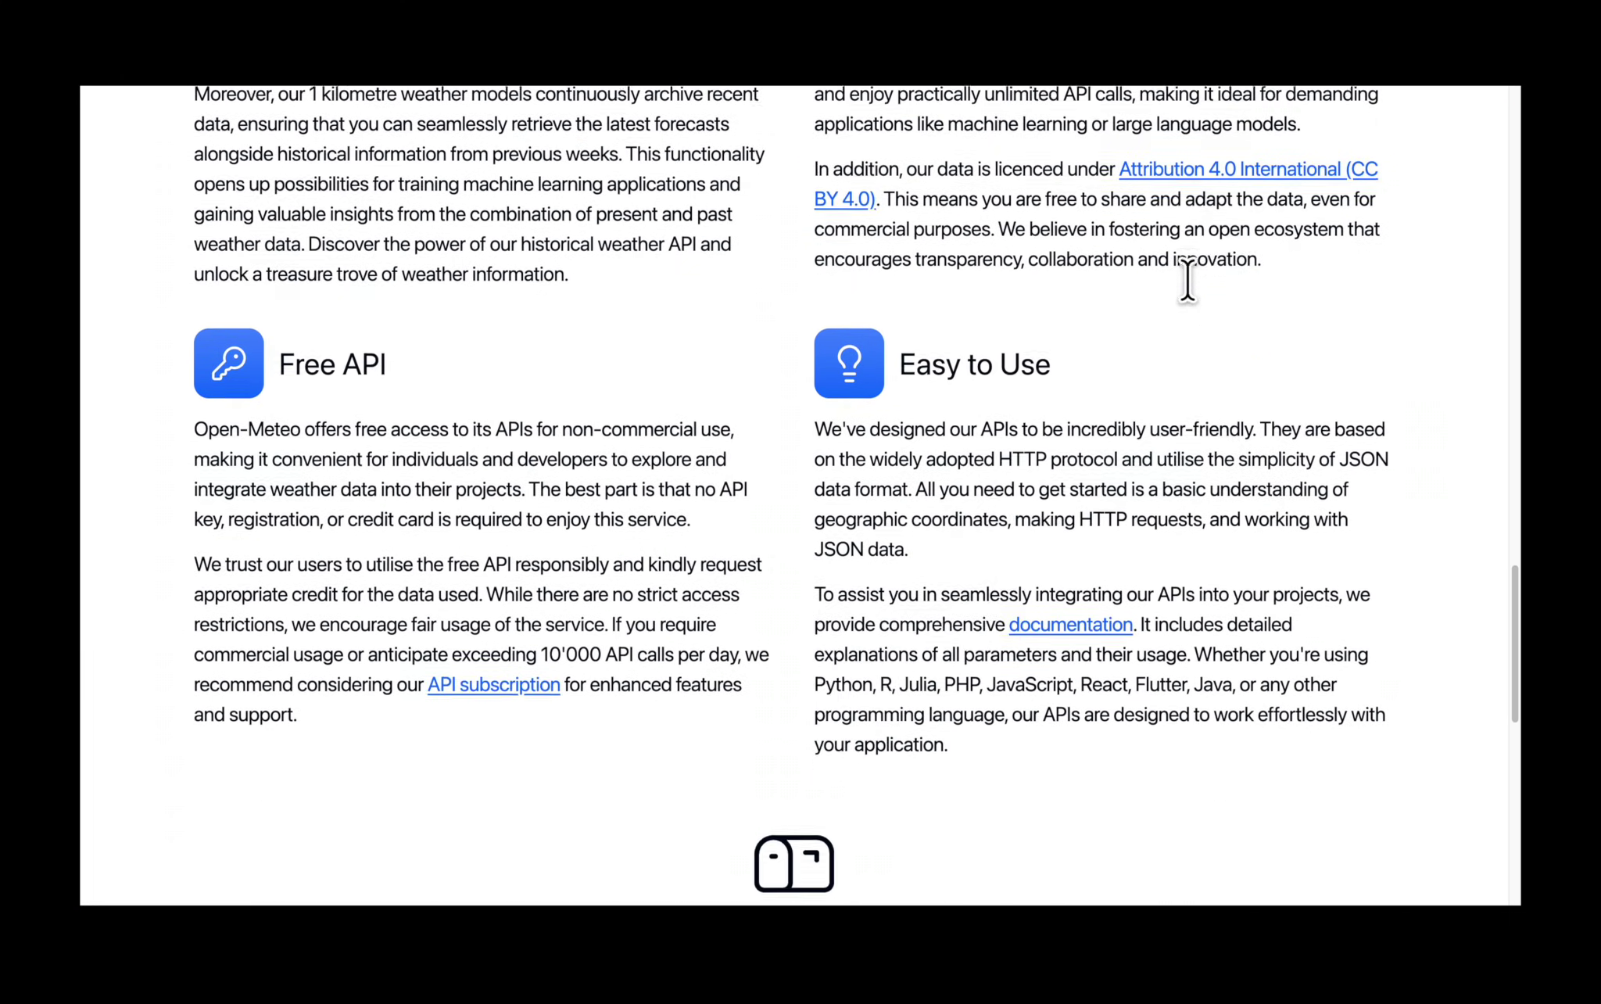
pyautogui.scroll(-7, 1187, 280)
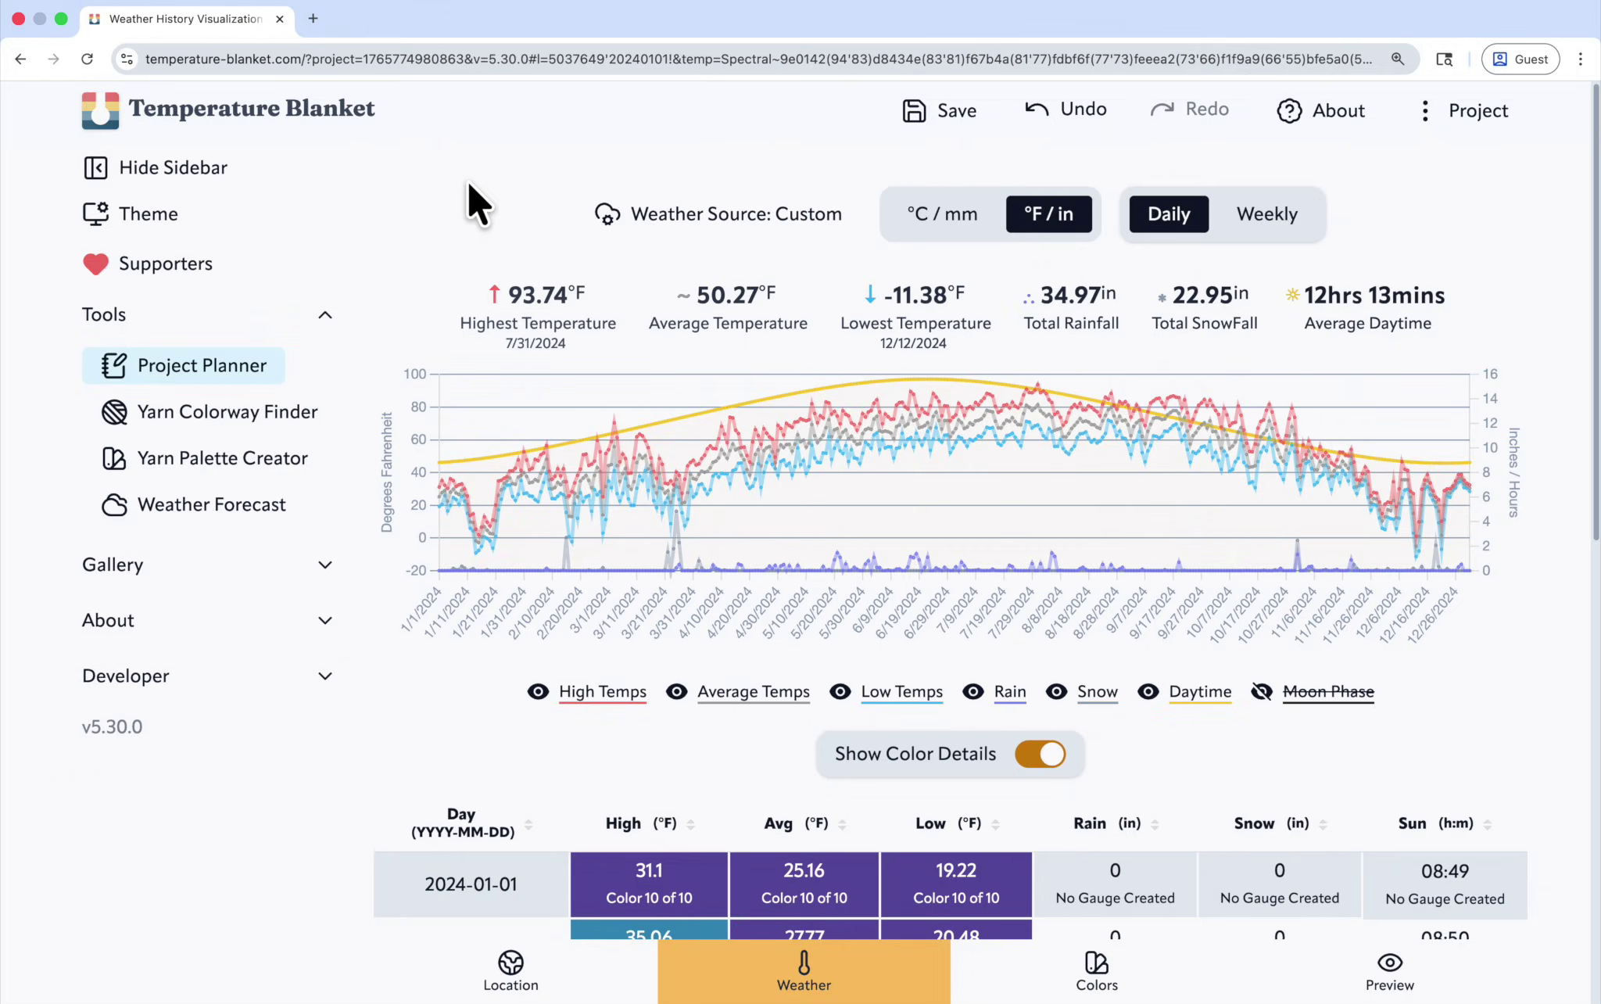
# Switch the weather source from Open-Meteo to Meteostat and close the weather source settings.
pyautogui.click(741, 227)
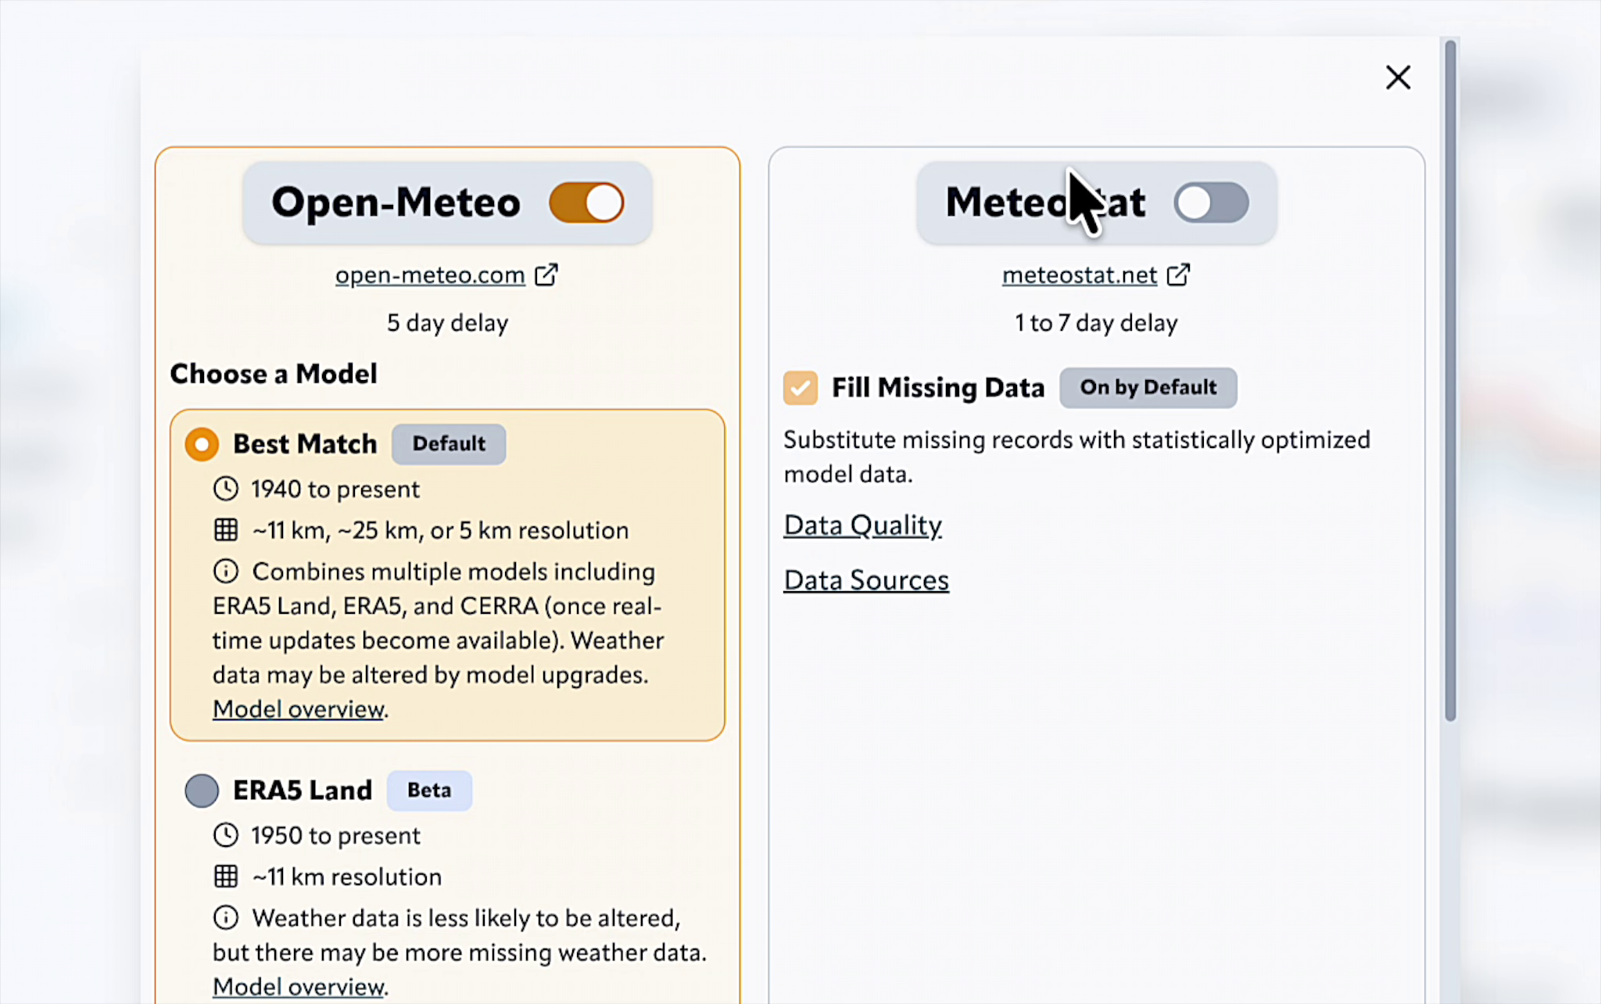
pyautogui.click(1211, 203)
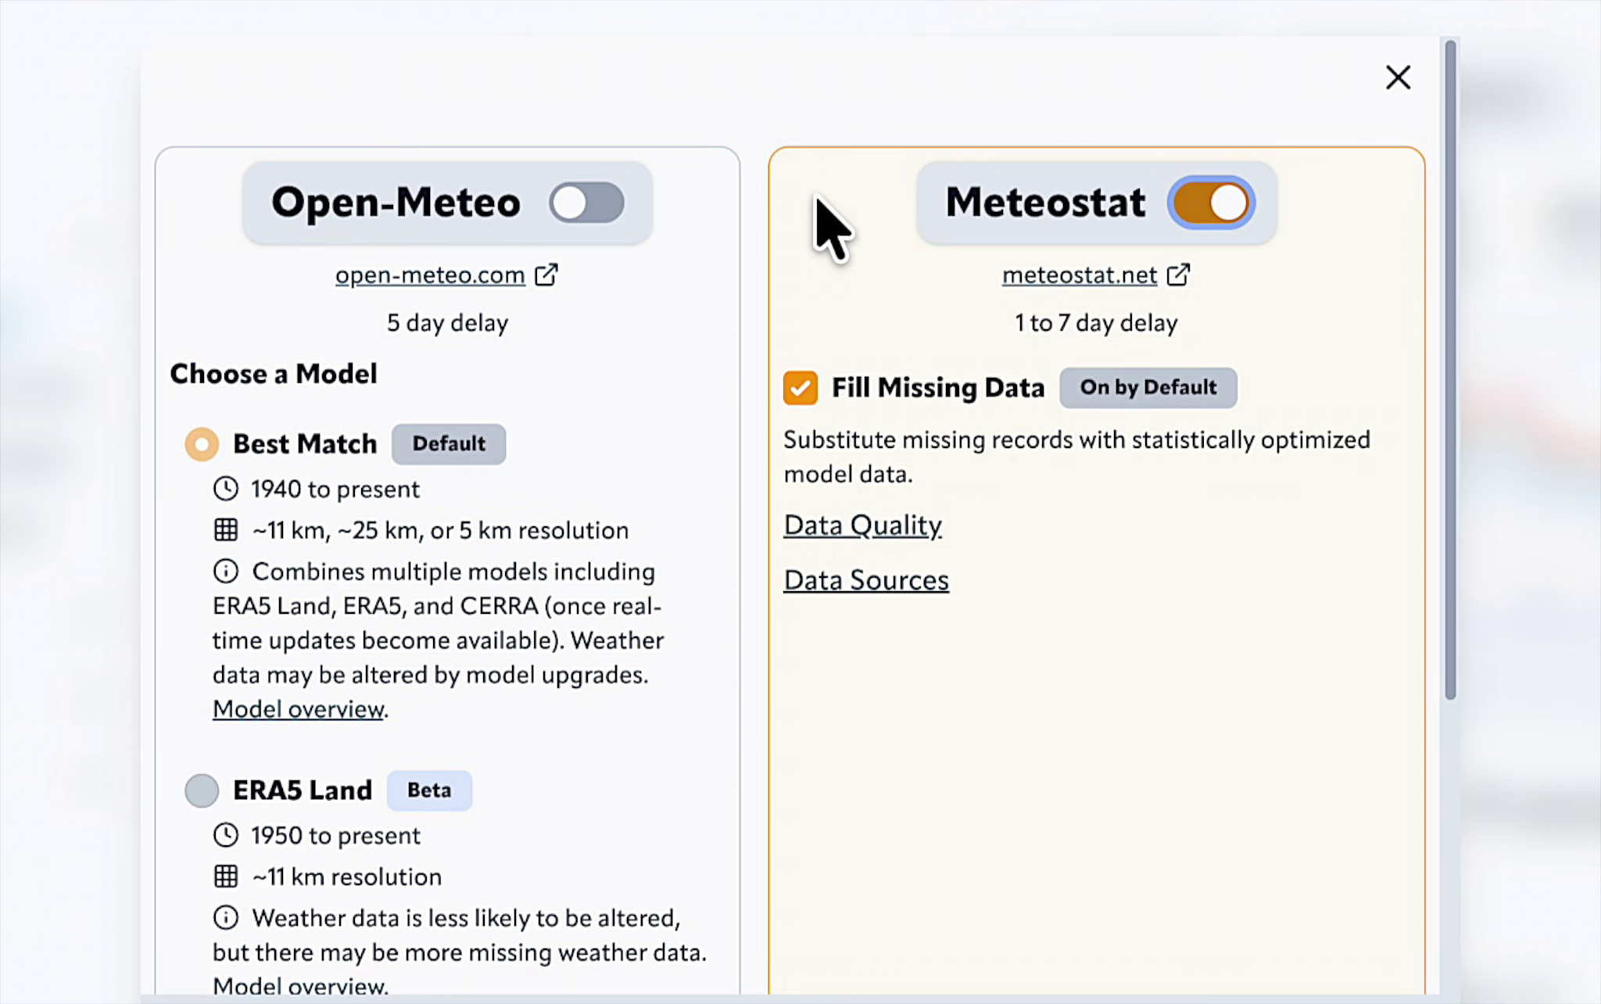
pyautogui.press('Left')
pyautogui.click(1398, 77)
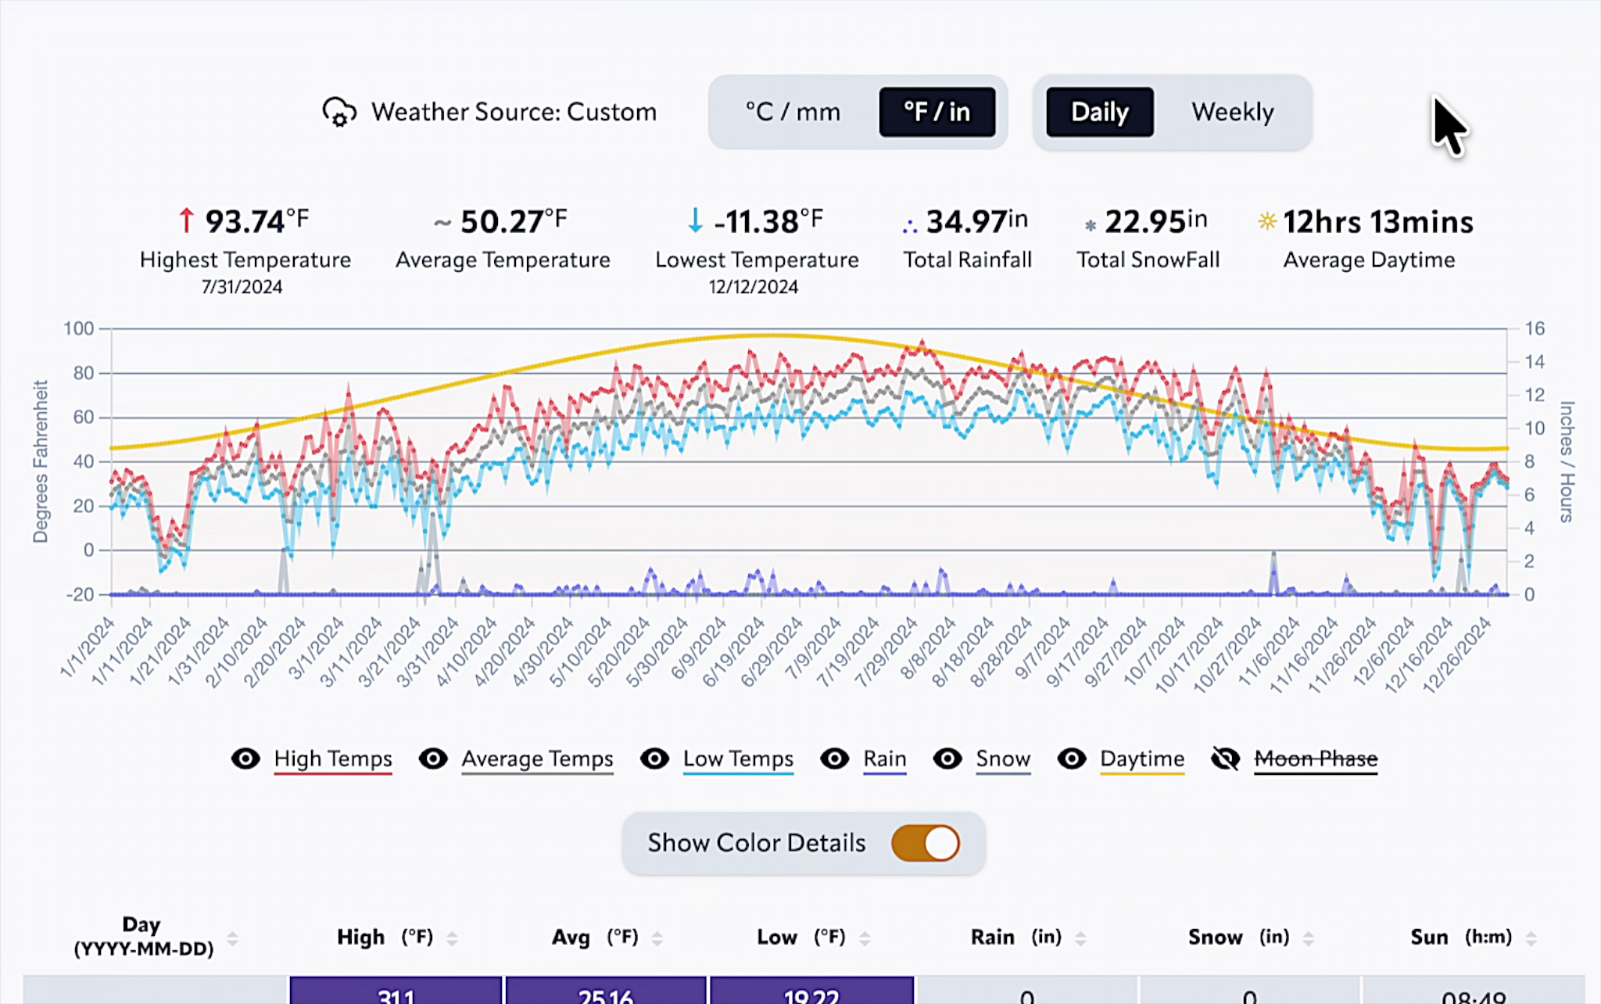
# Download the project's weather data as a CSV file to the Downloads folder.
pyautogui.scroll(-15, 1446, 125)
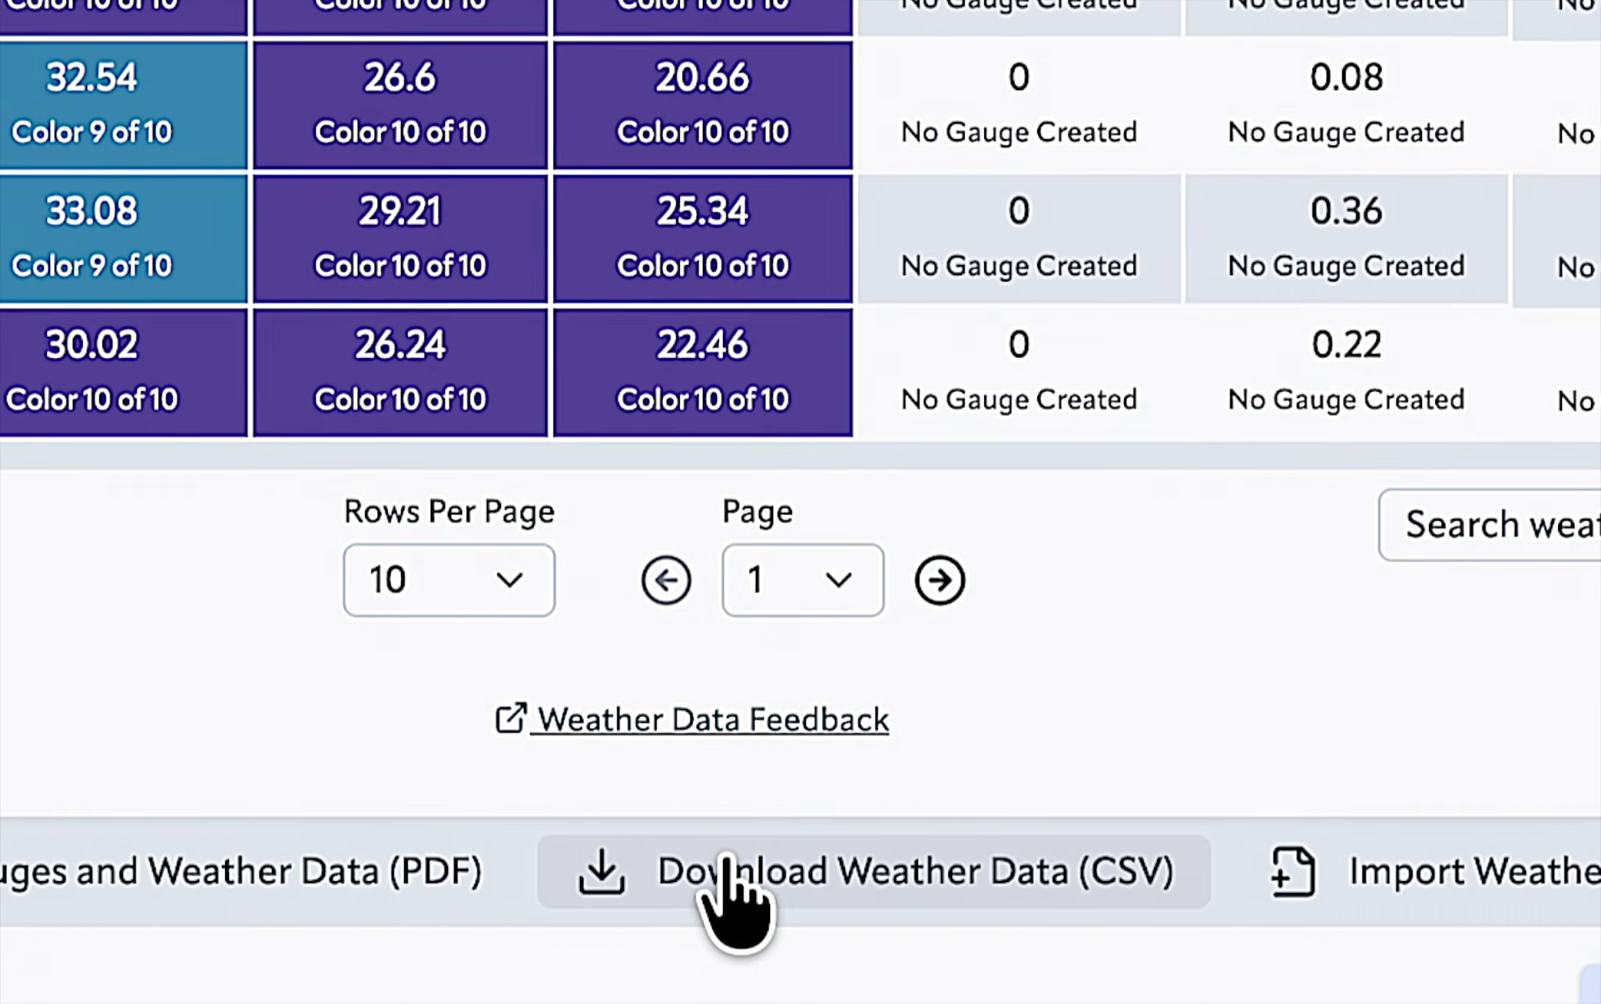
pyautogui.click(820, 924)
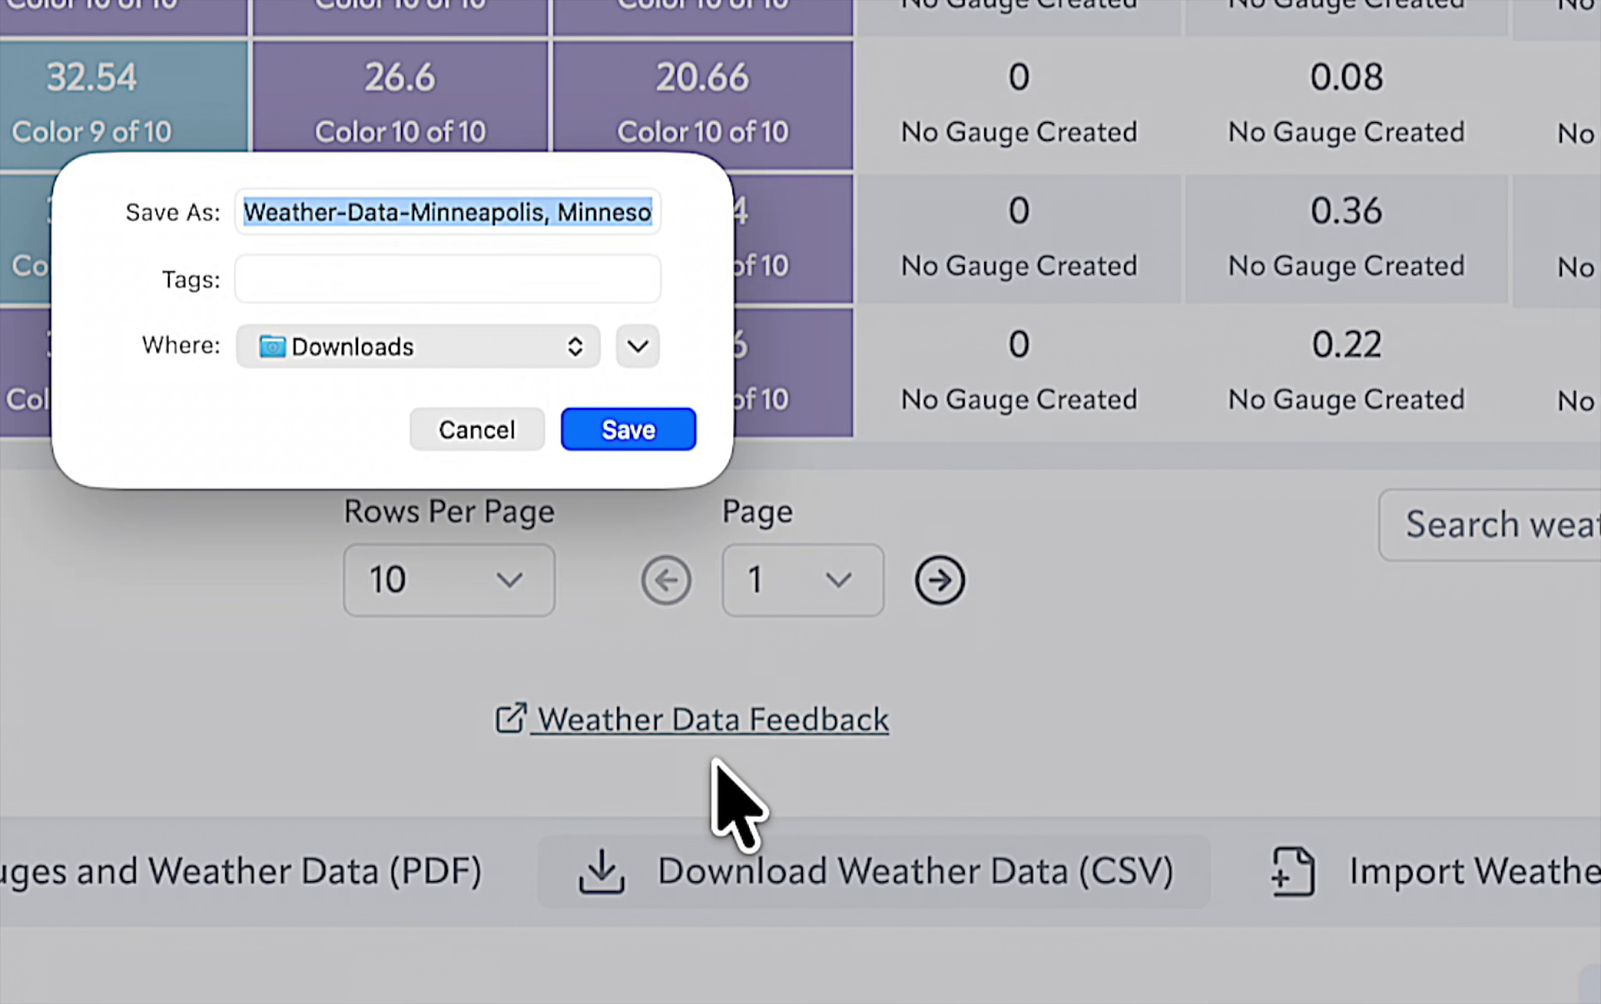
pyautogui.click(669, 440)
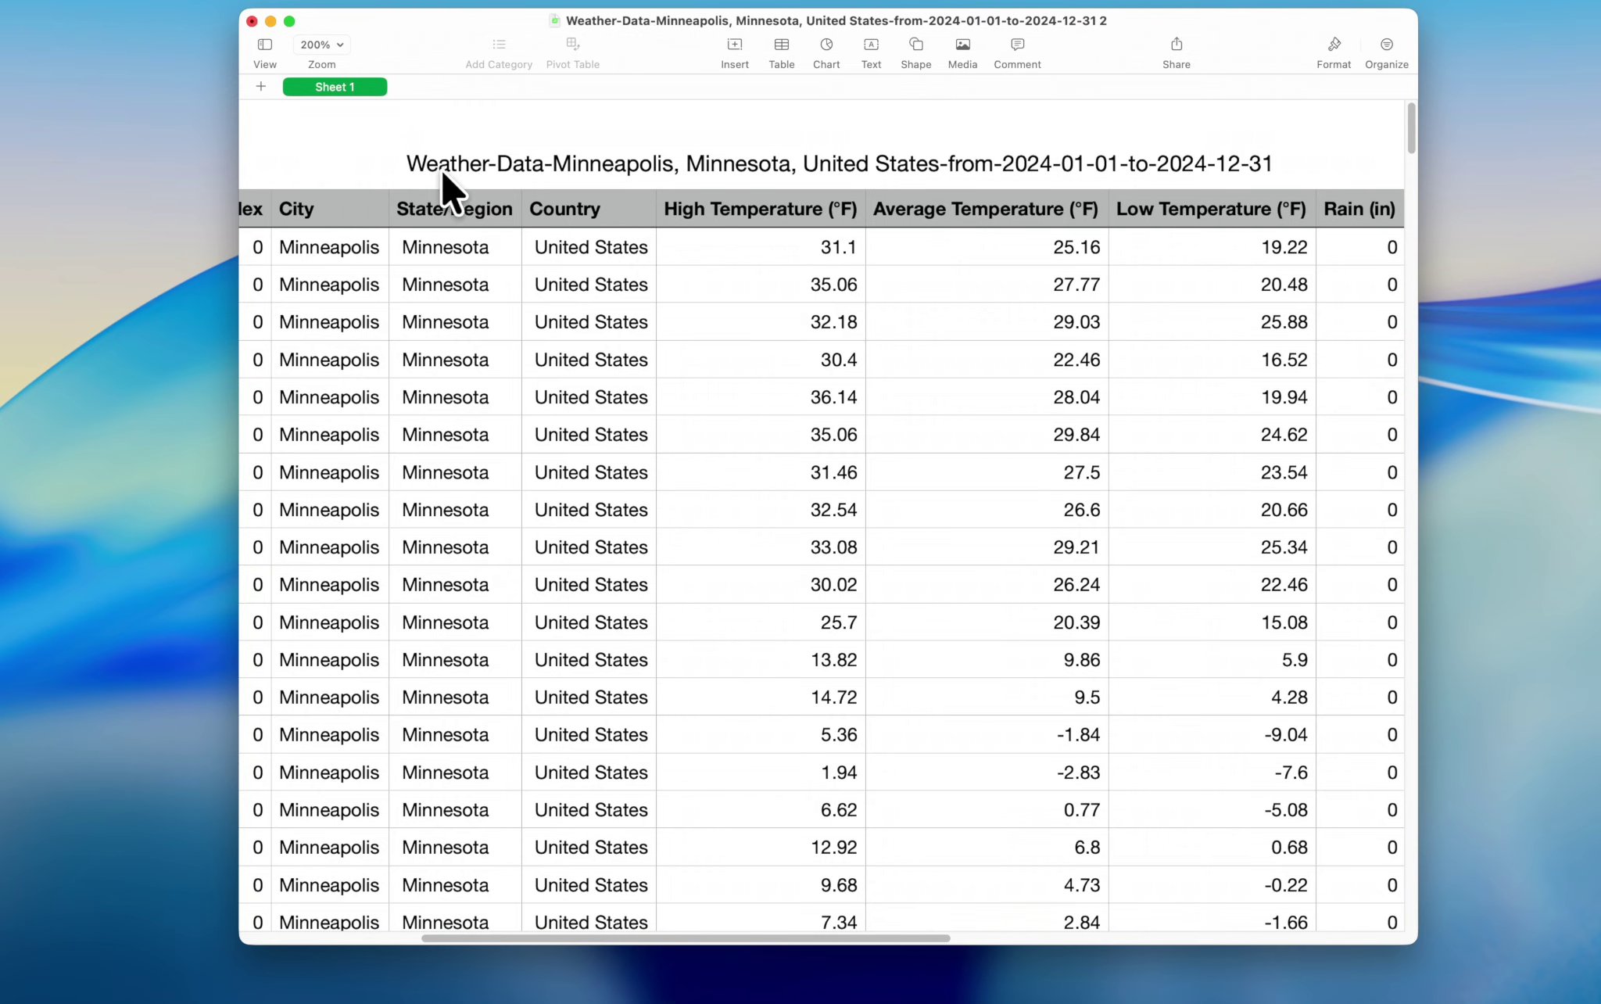
# In the downloaded file's spreadsheet, clear the high, average and low temperatures in rows 2 to 28.
pyautogui.click(734, 247)
pyautogui.scroll(-5, 1243, 773)
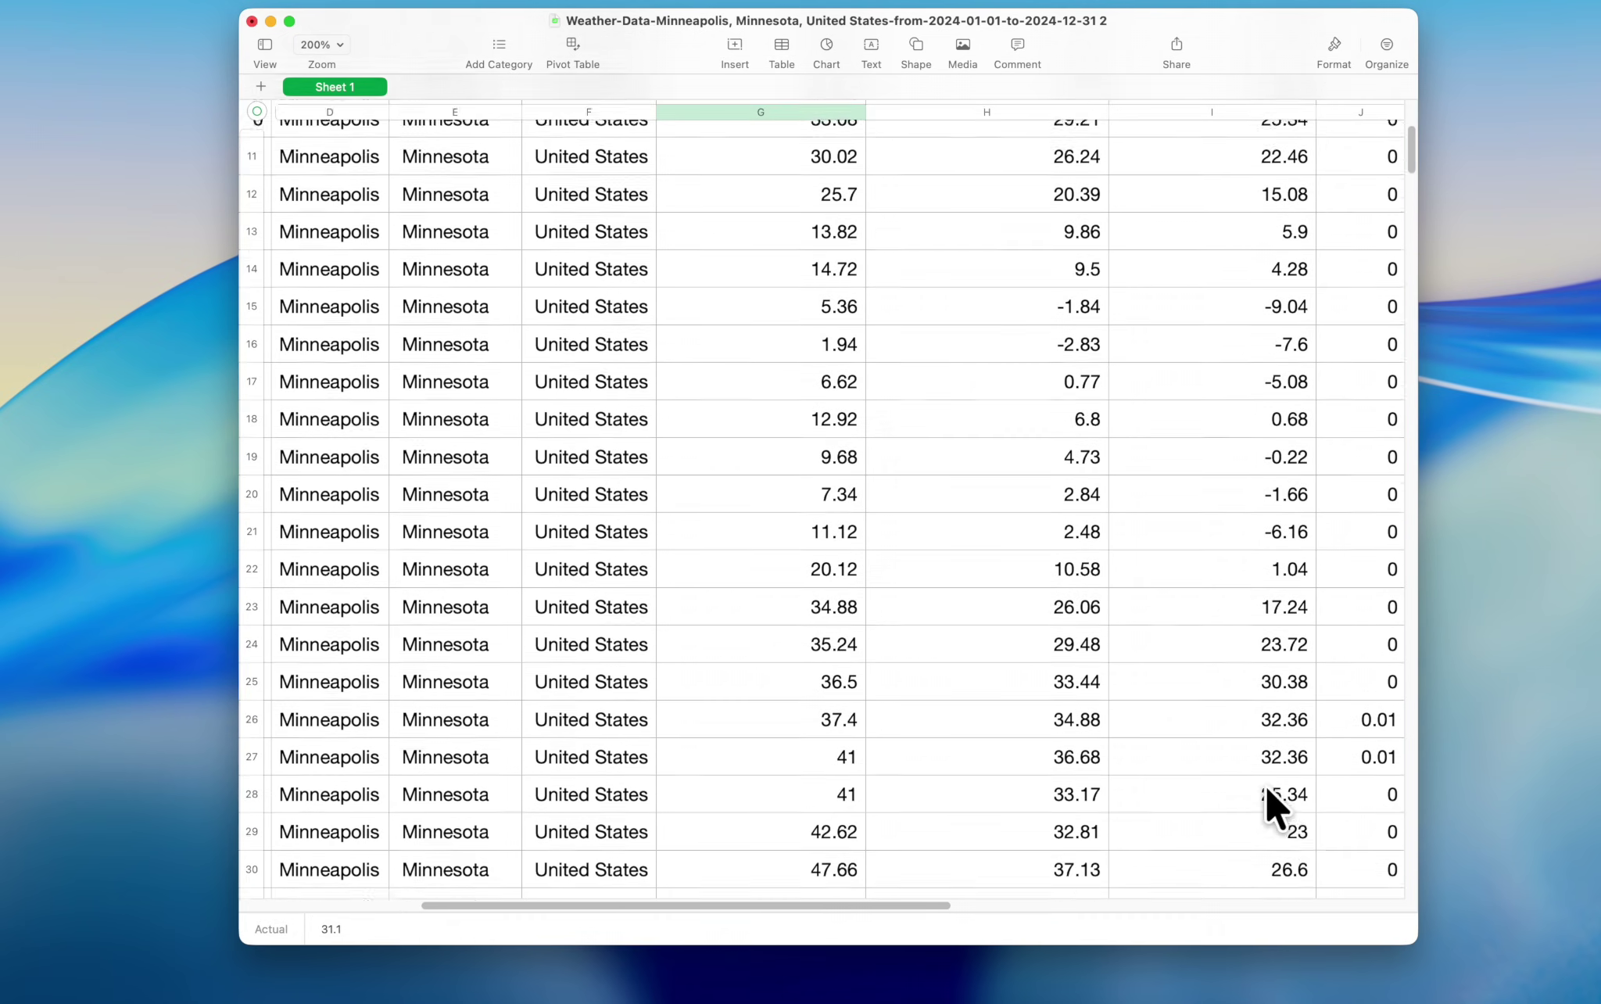
pyautogui.keyDown('shift'); pyautogui.click(1292, 778); pyautogui.keyUp('shift')
pyautogui.press('Delete')
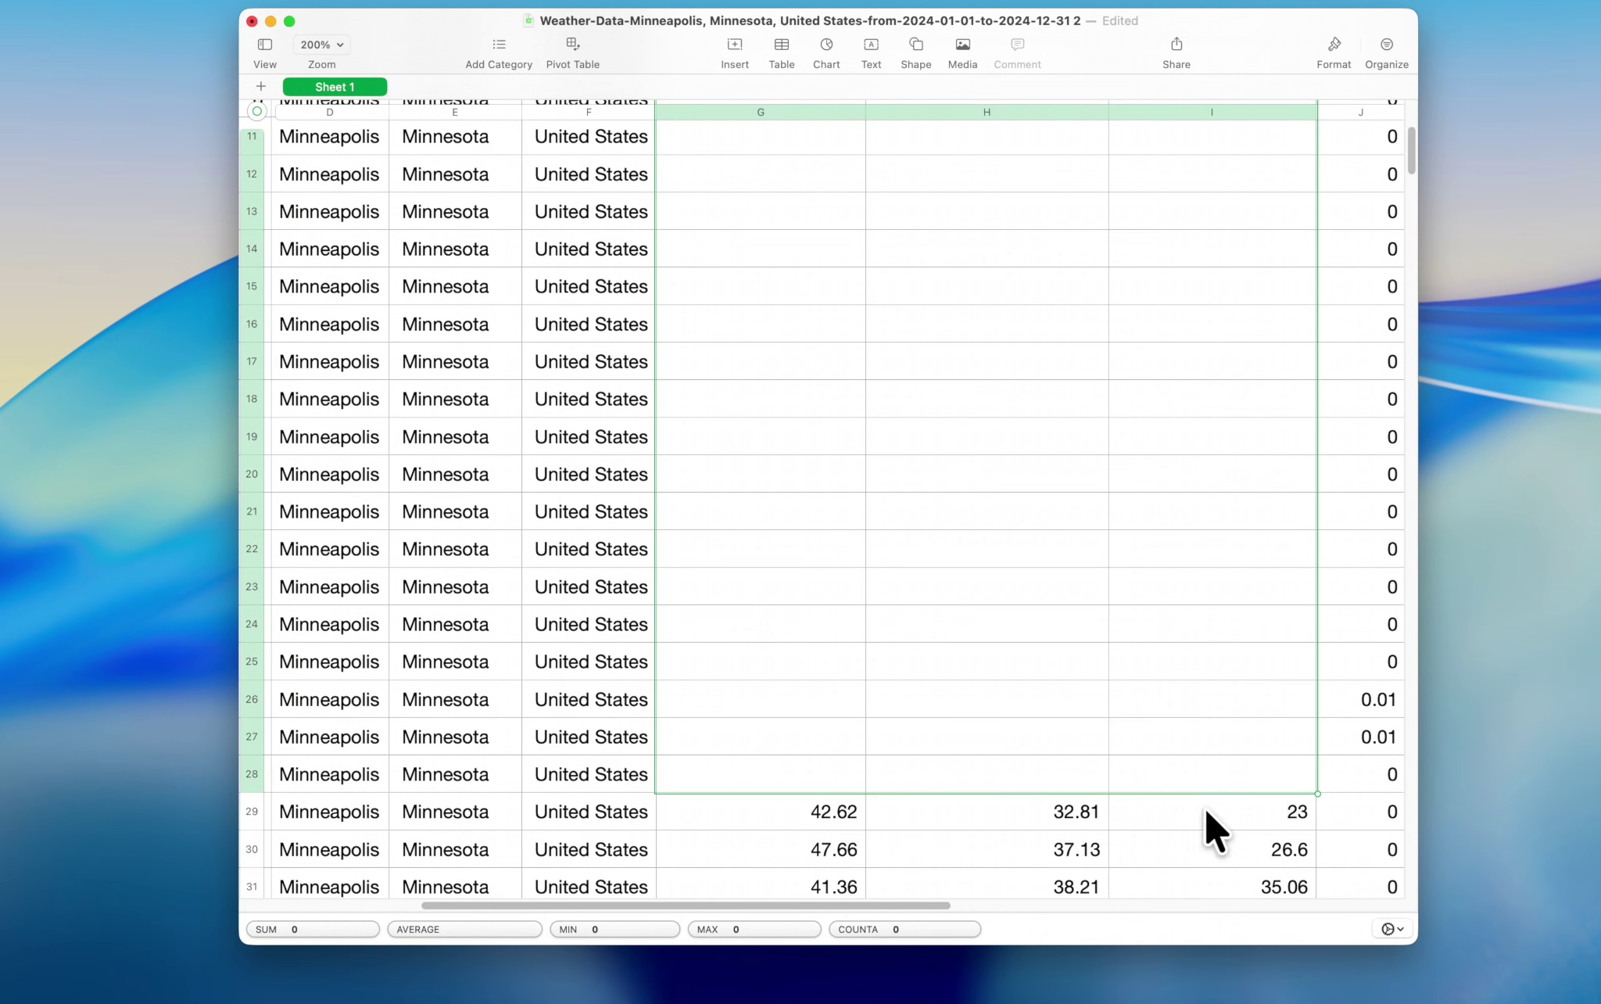
# Fill the three temperature columns from row 2 with the values that start at row 29.
pyautogui.scroll(5, 939, 470)
pyautogui.click(773, 250)
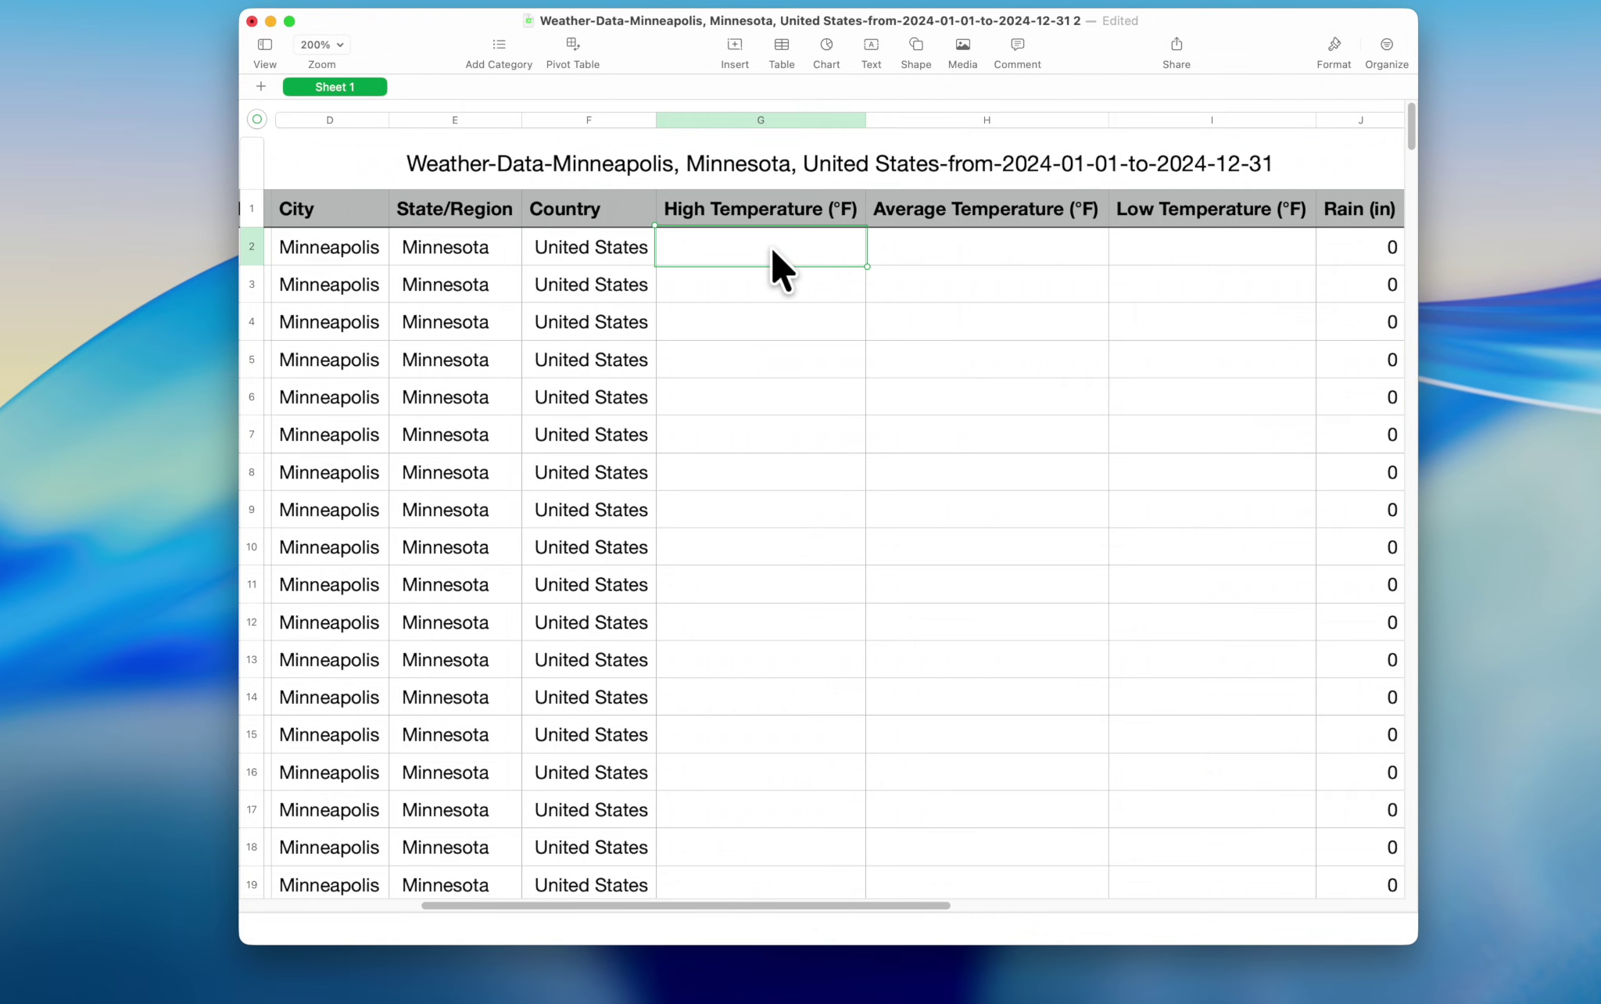
pyautogui.press('super+z')
pyautogui.click(254, 207)
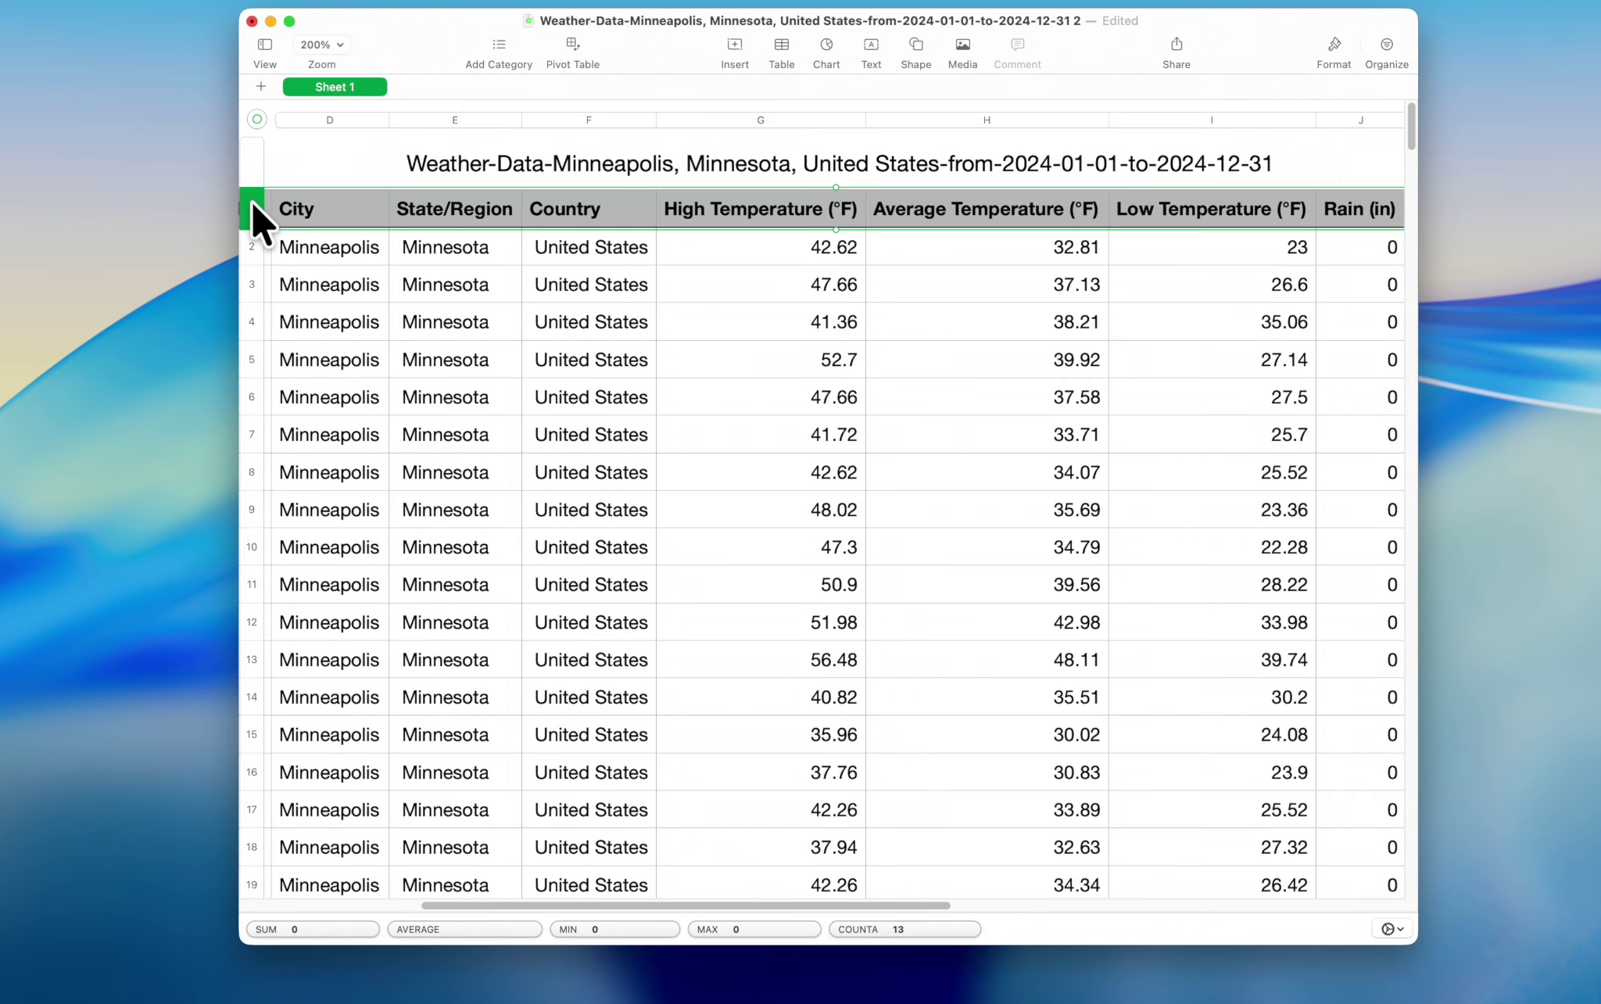
pyautogui.click(752, 238)
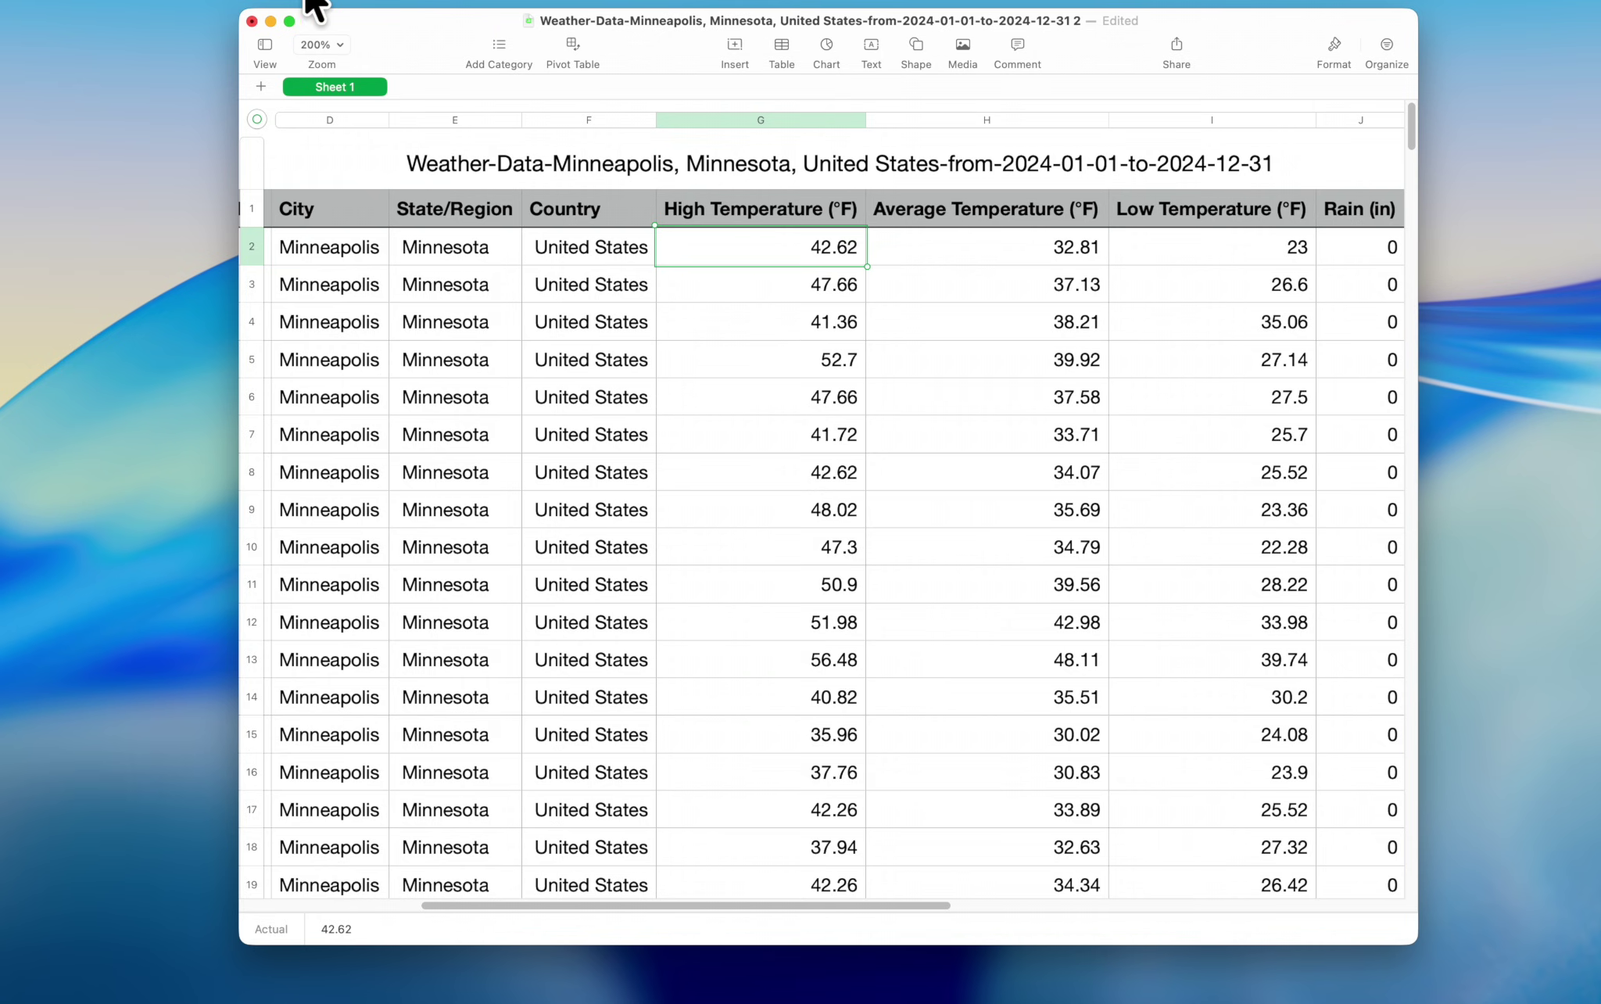
# Export the edited spreadsheet as CSV and import that file as the weather data in the Temperature Blanket planner.
pyautogui.moveTo(211, 10)
pyautogui.click(133, 5)
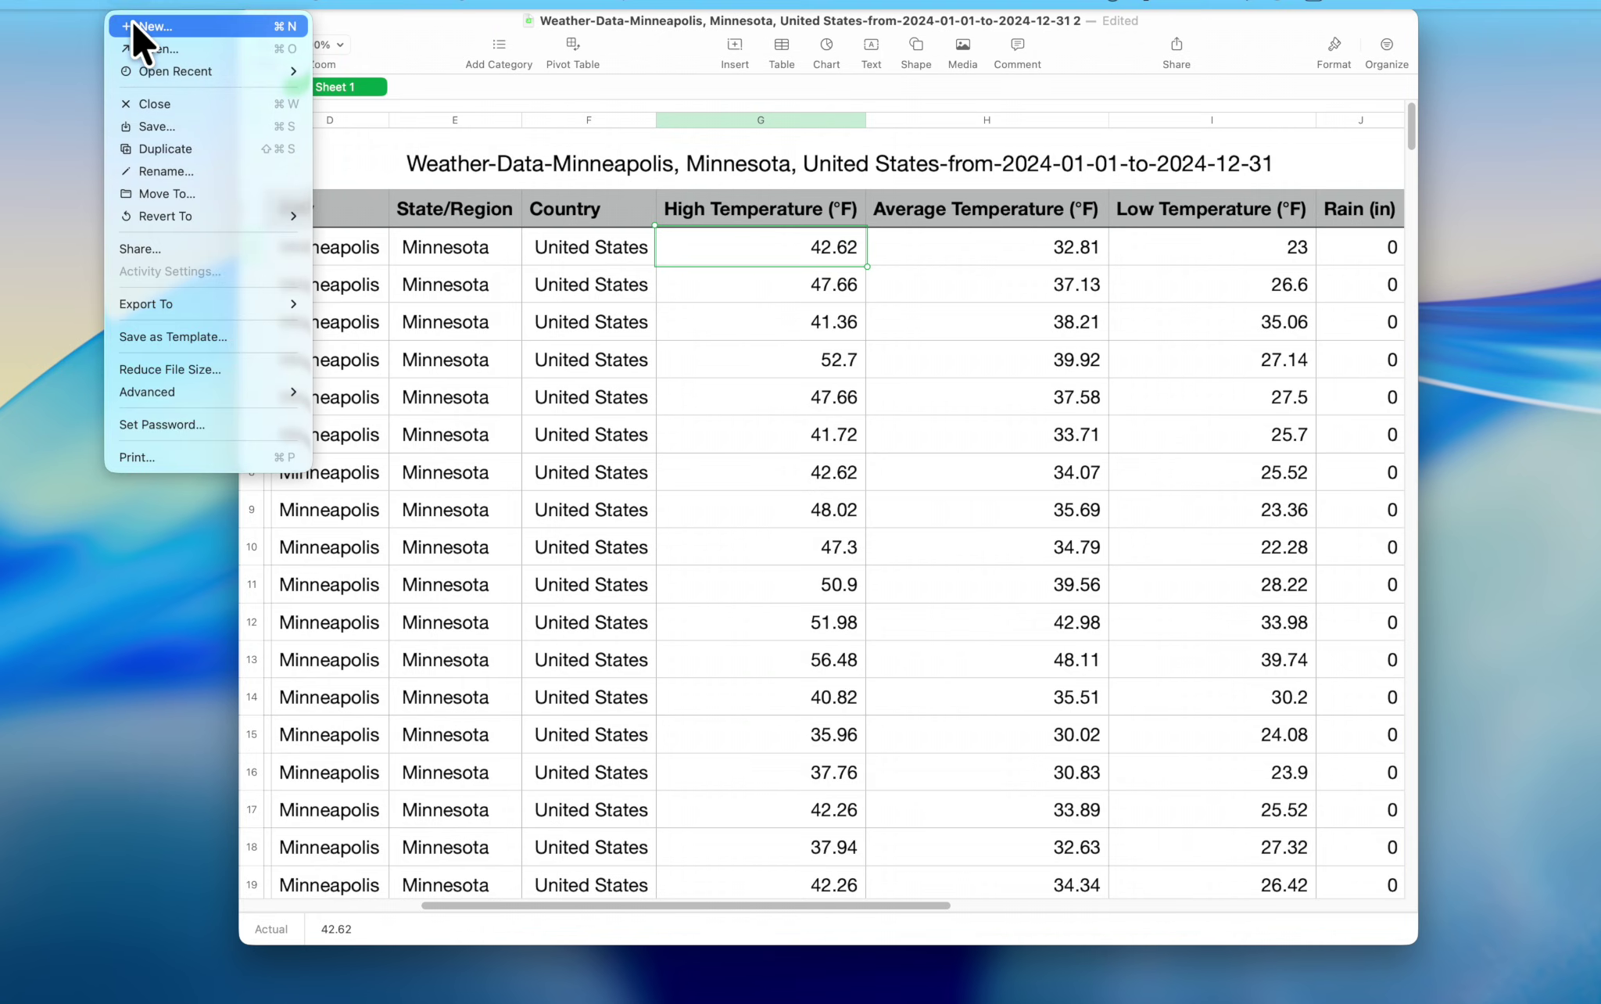
pyautogui.moveTo(225, 310)
pyautogui.click(356, 353)
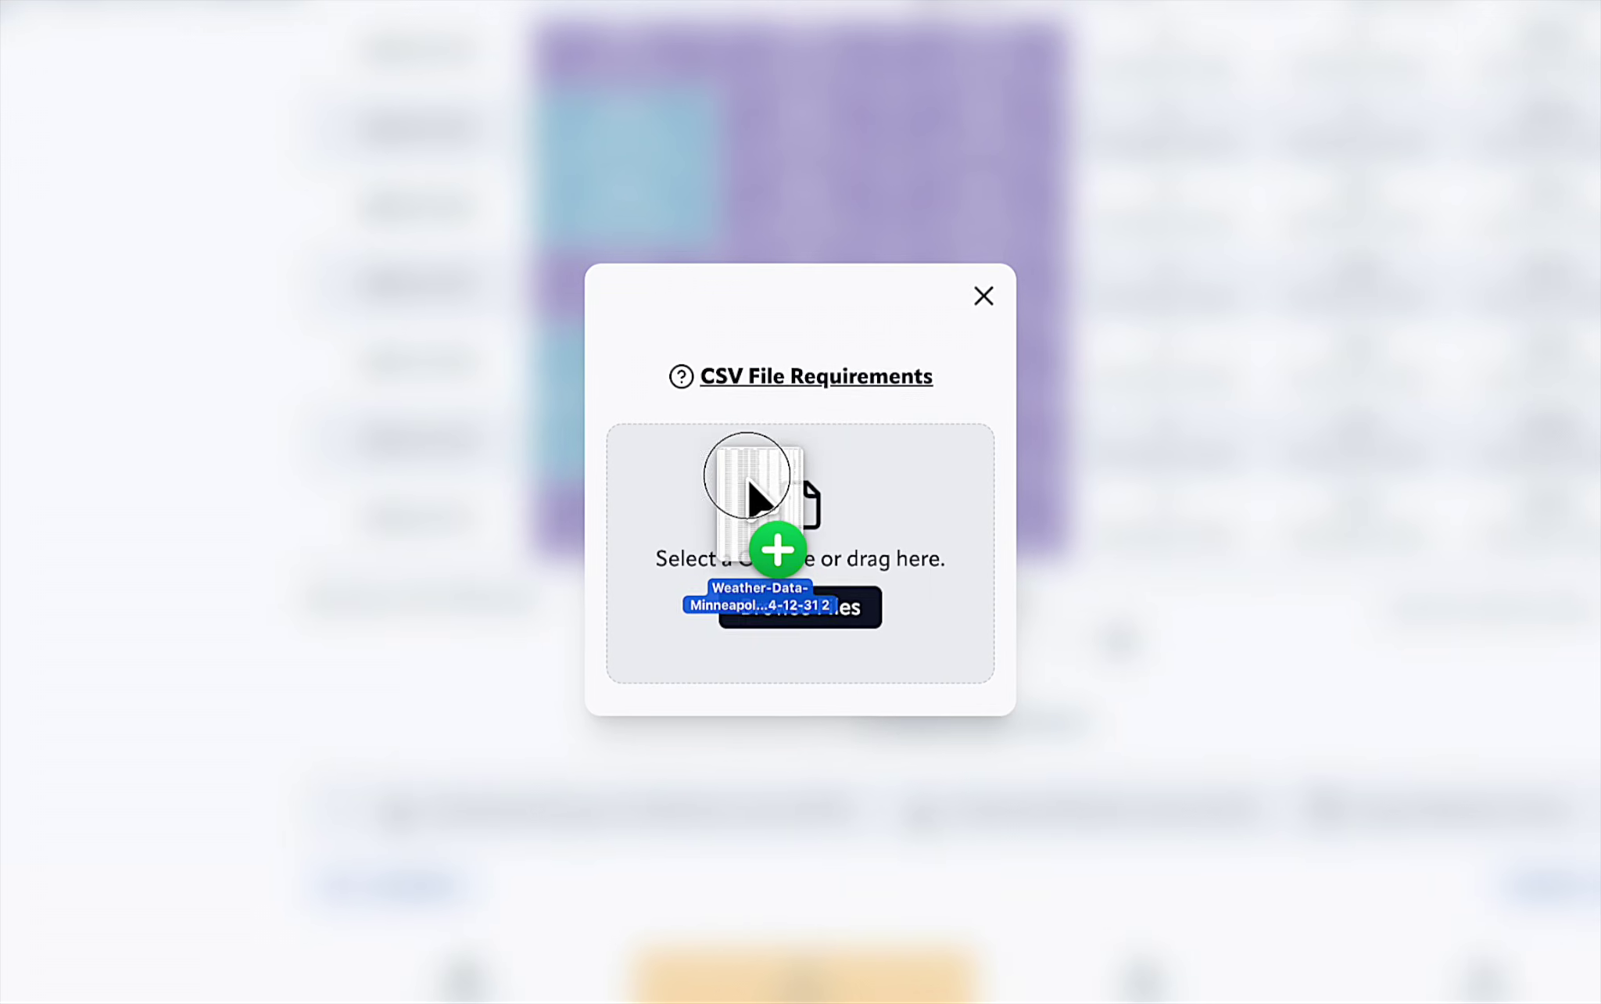
pyautogui.moveTo(745, 482); pyautogui.dragTo(760, 497)
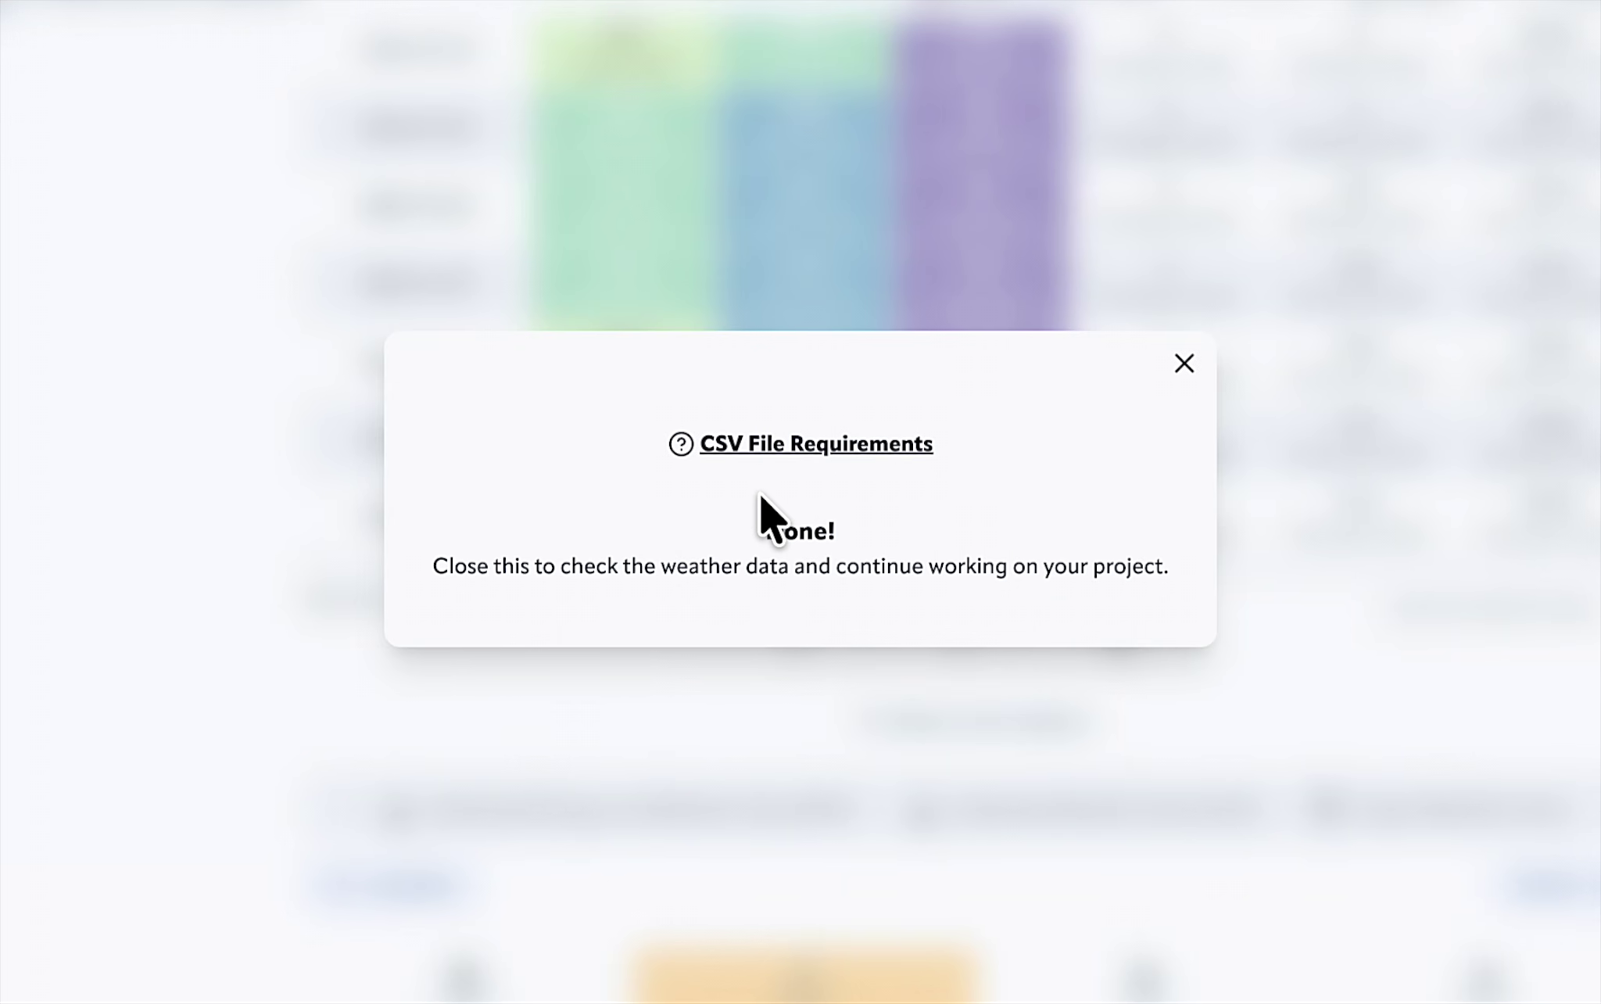
pyautogui.click(1183, 364)
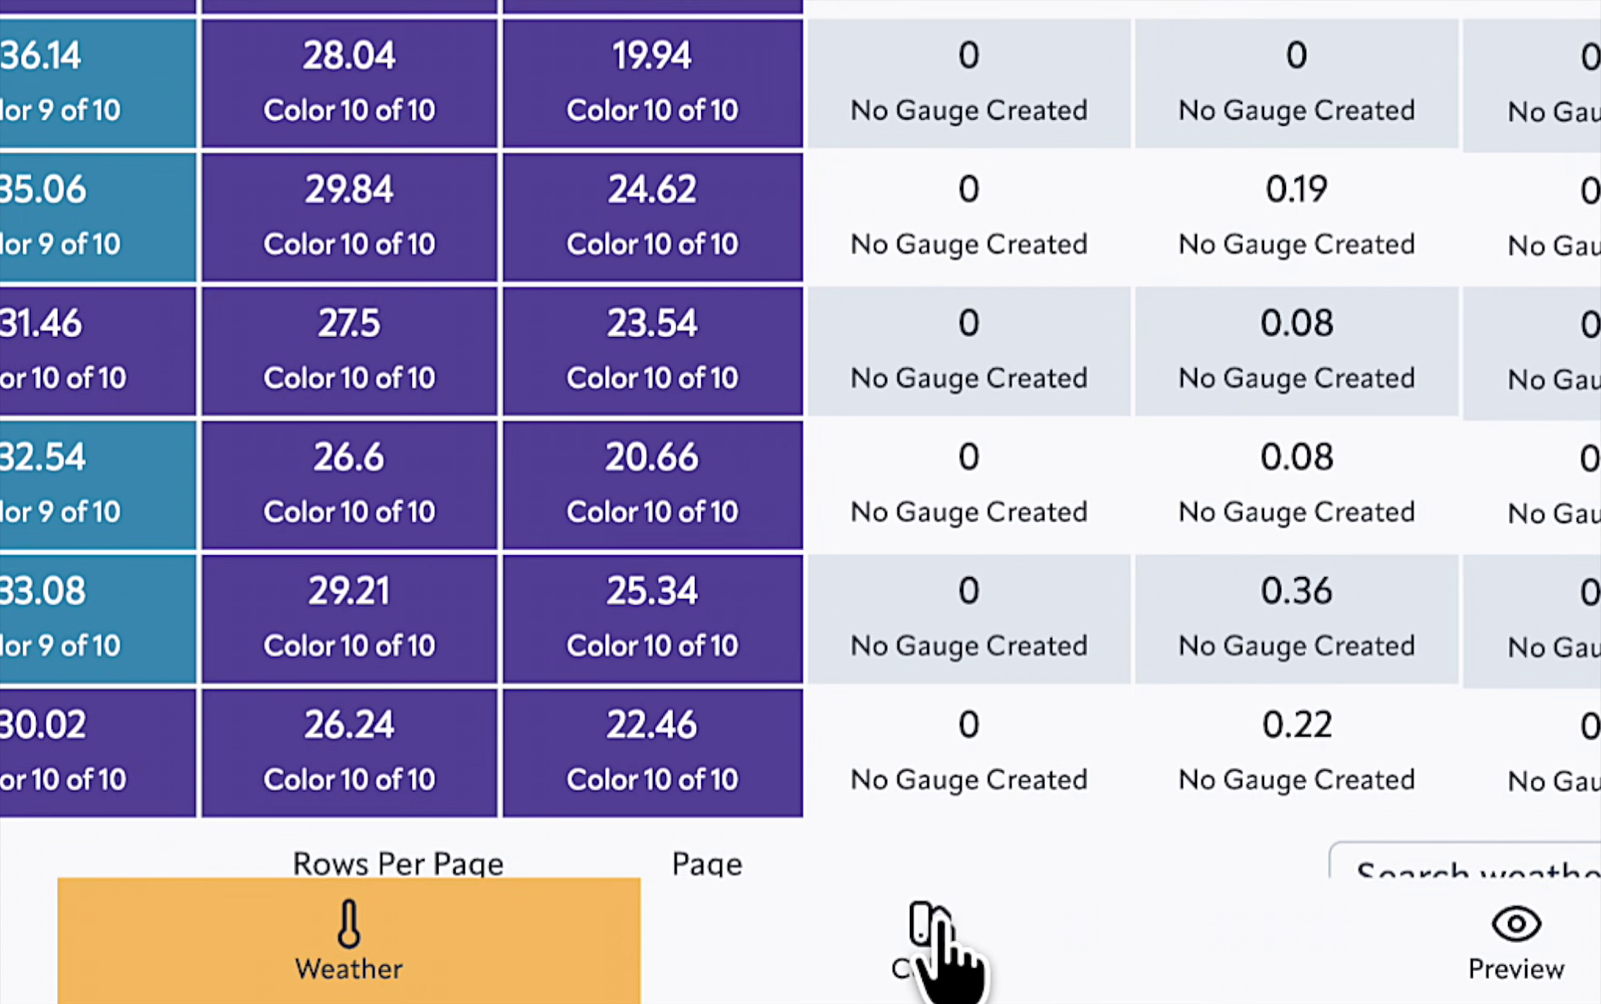
# Go to the project's colors and set the temperature gauge to 12 colors.
pyautogui.click(939, 950)
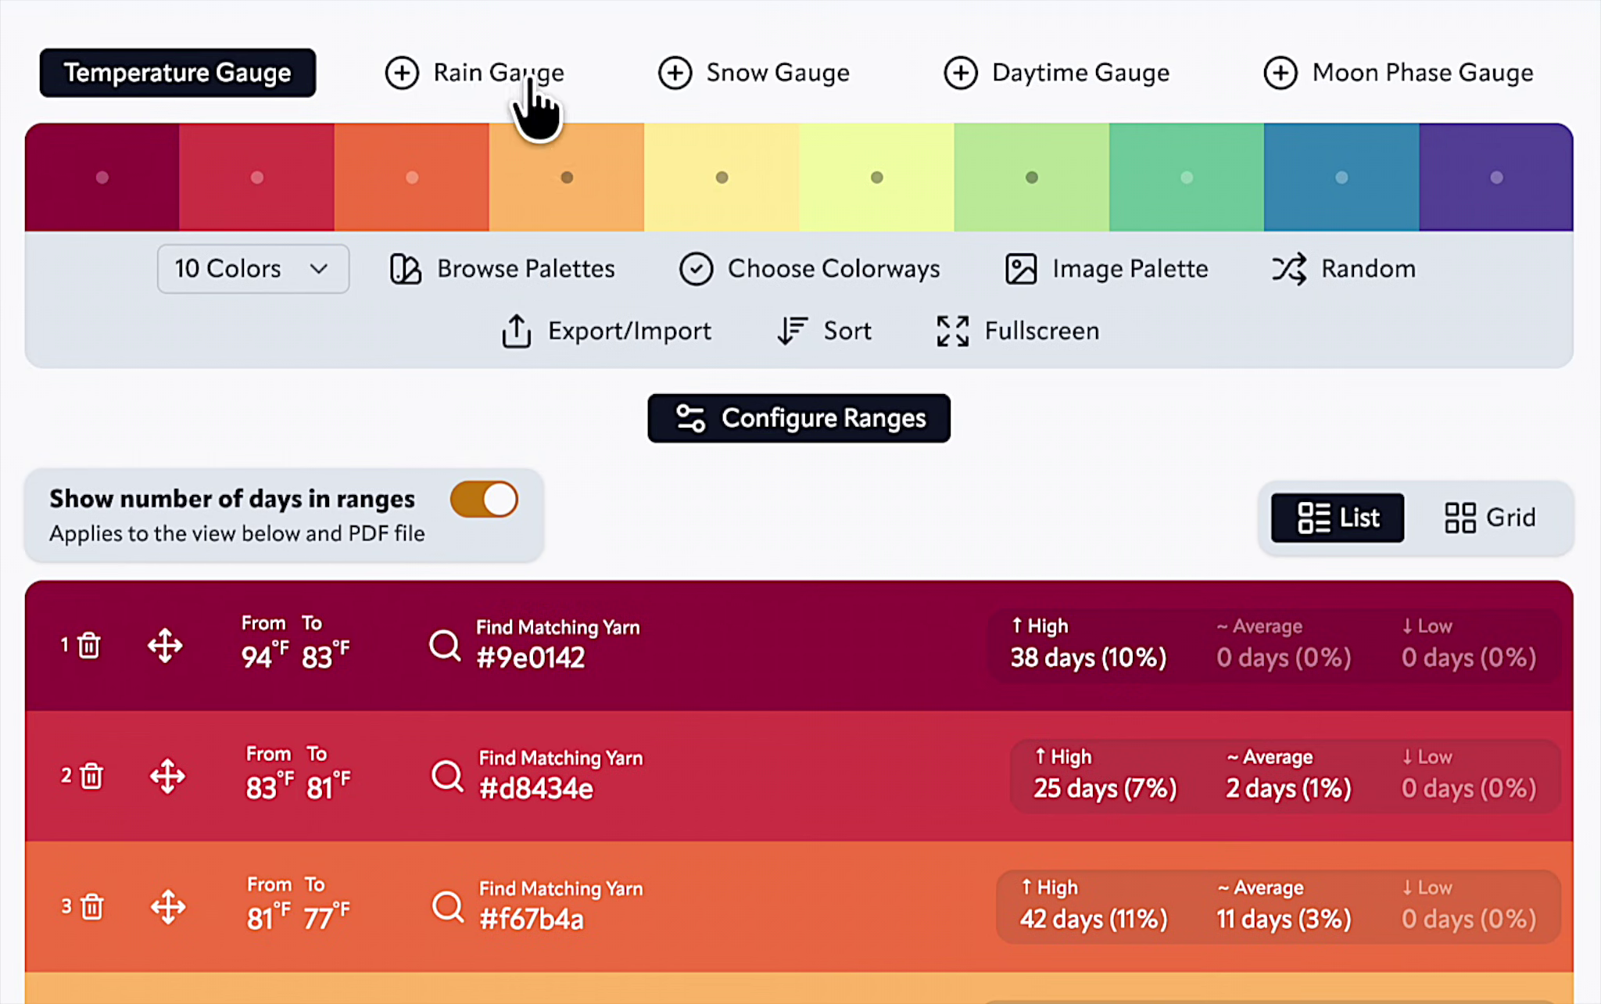
pyautogui.moveTo(532, 86)
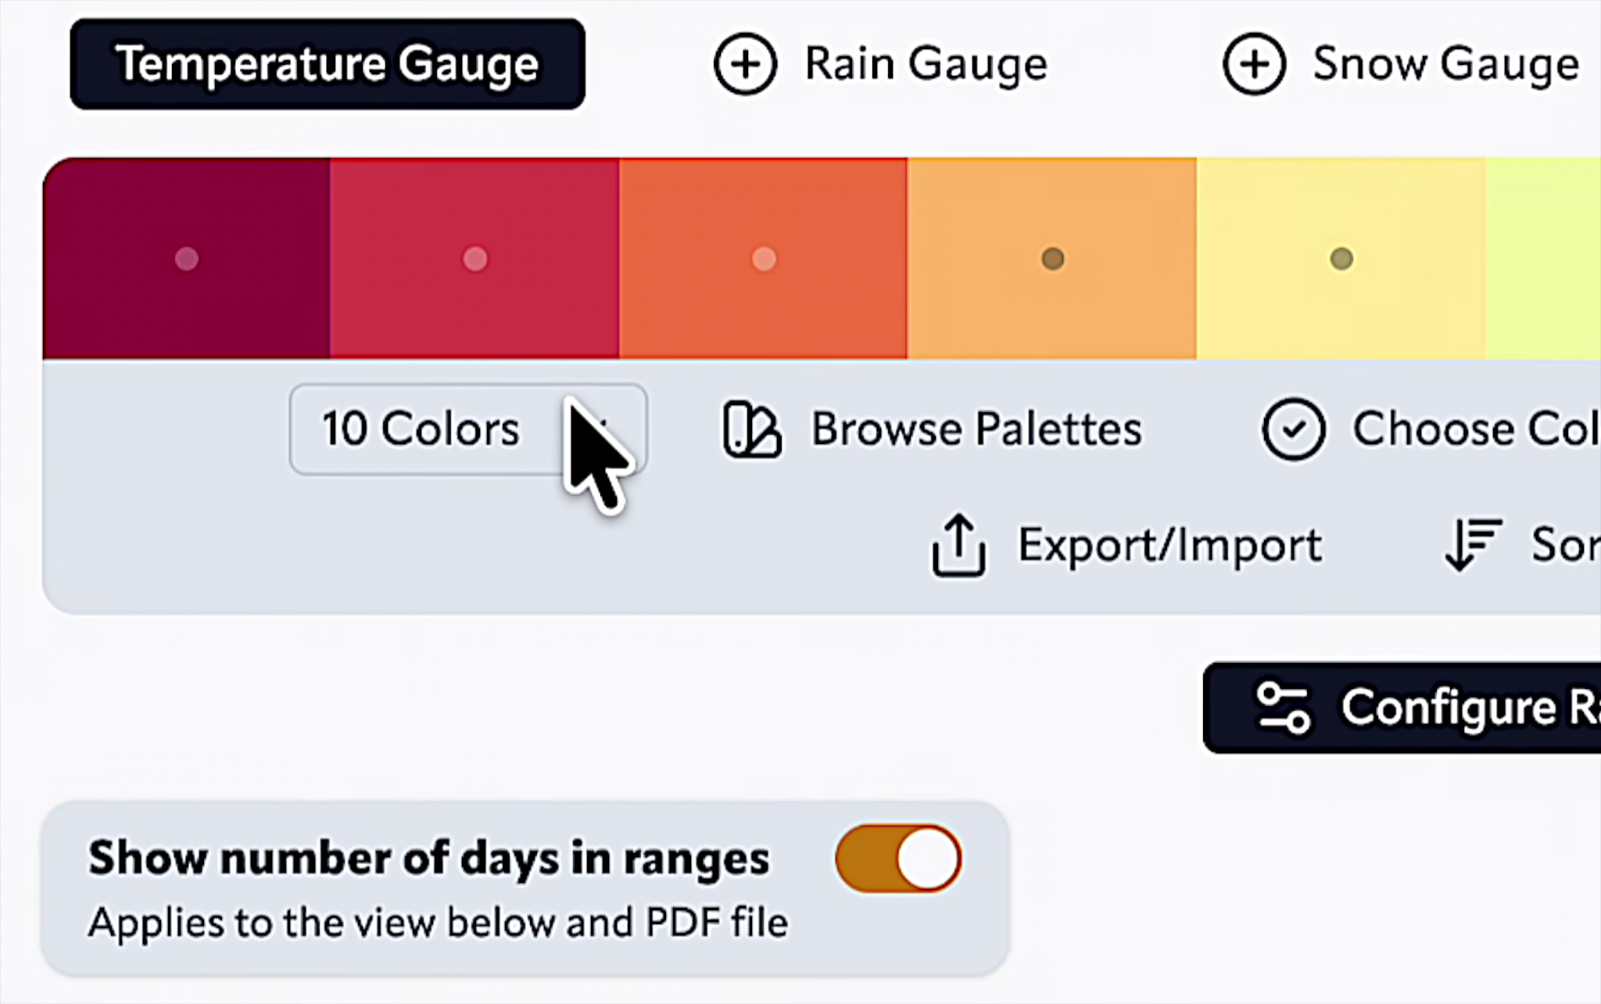
pyautogui.click(547, 426)
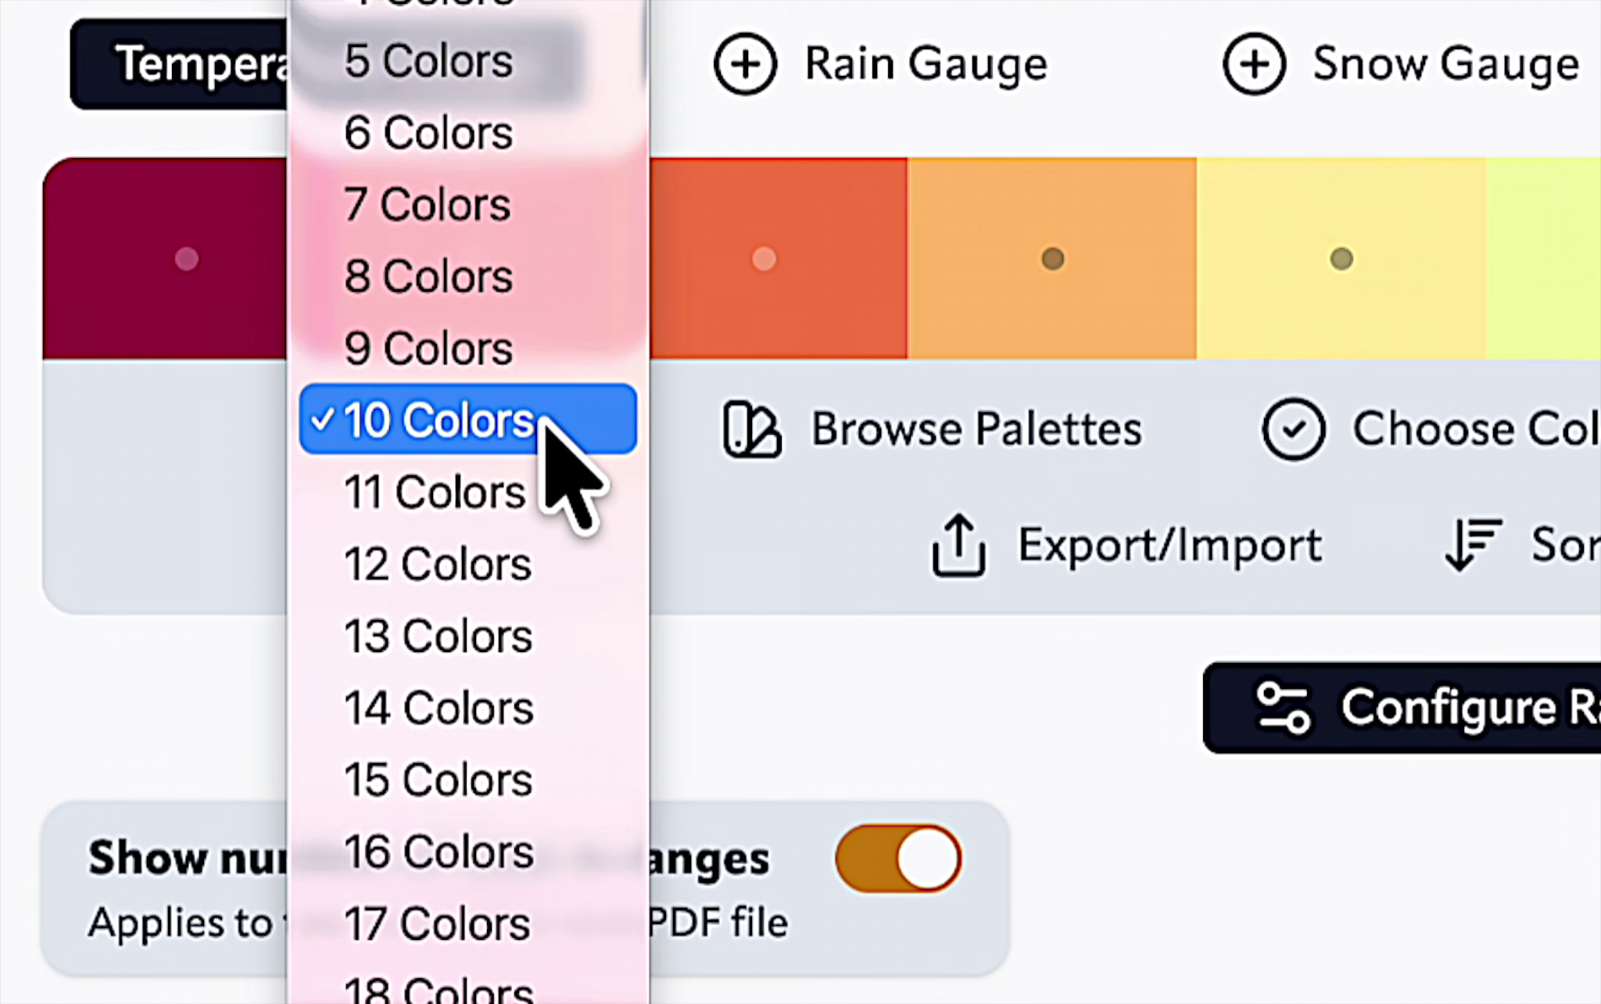
pyautogui.click(477, 581)
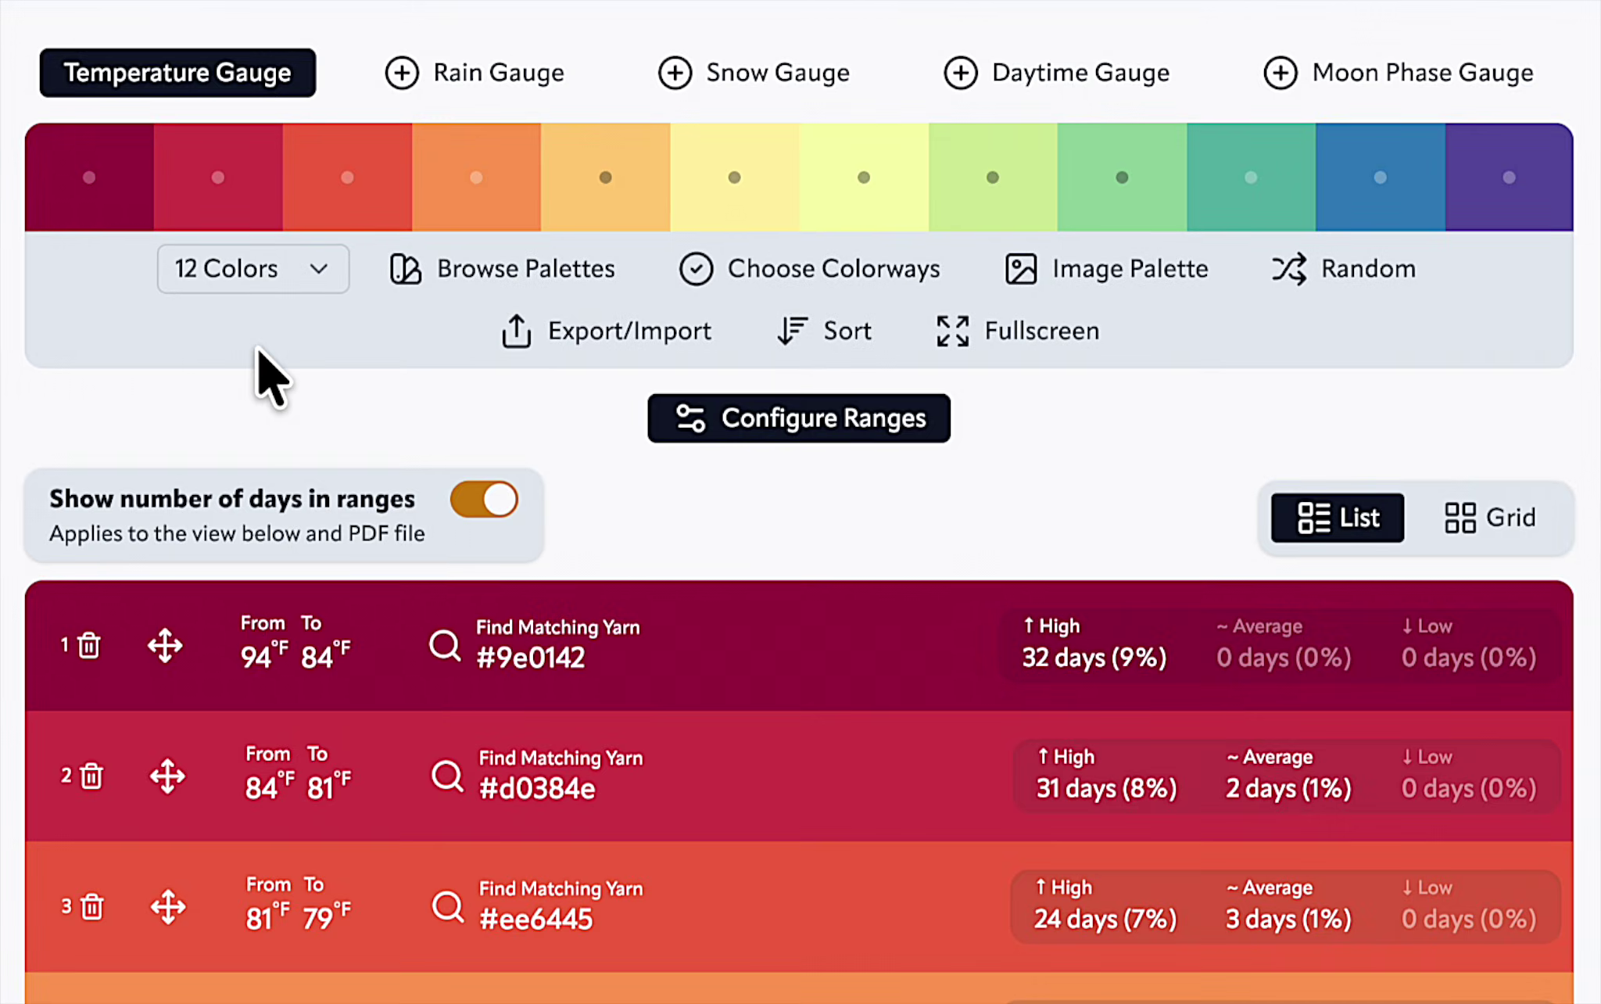
# Browse the available palettes, looking through the gallery, the featured palettes and the color schemes.
pyautogui.click(491, 276)
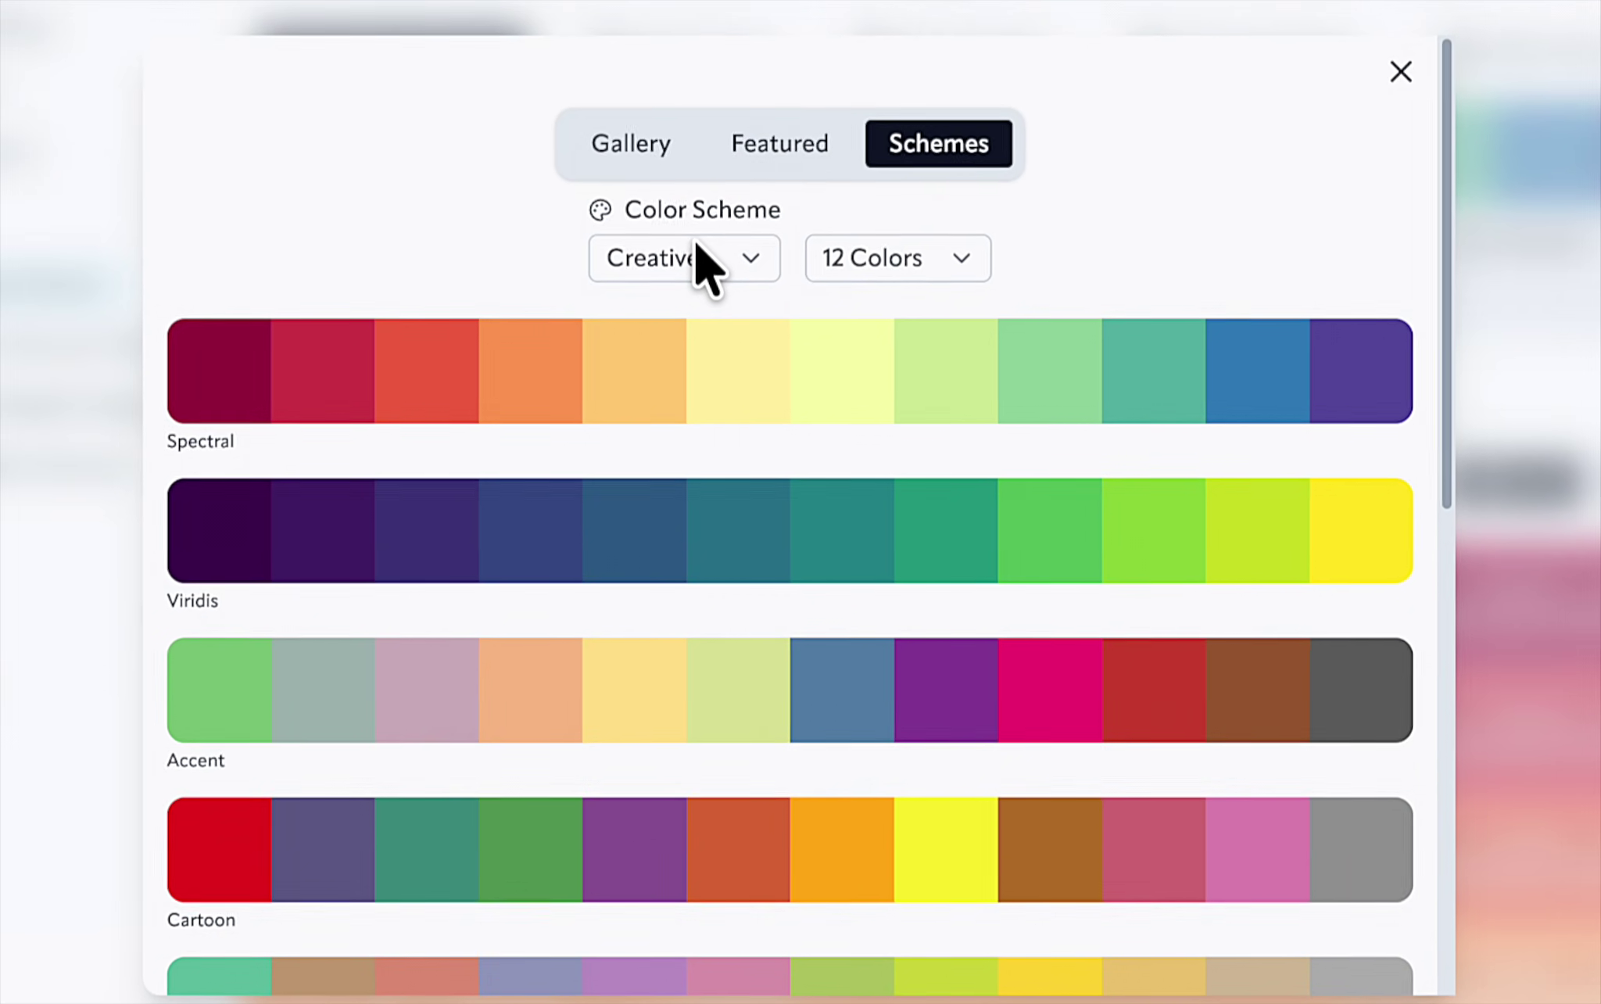
pyautogui.click(630, 141)
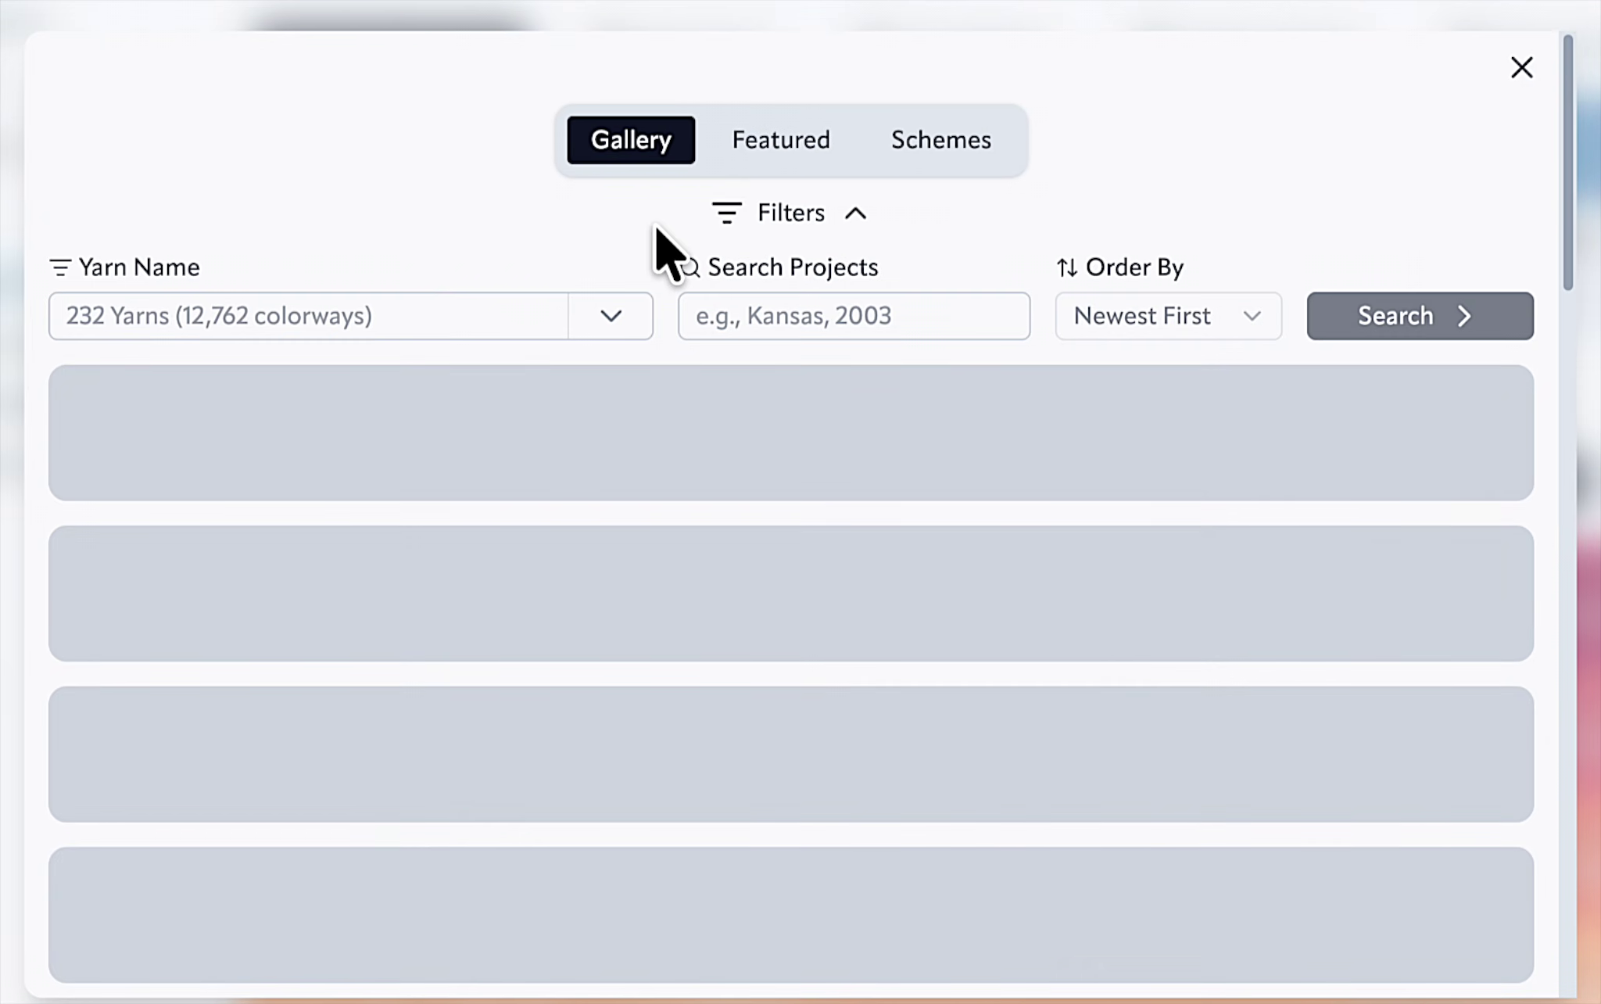
pyautogui.scroll(-5, 696, 414)
pyautogui.scroll(-5, 679, 447)
pyautogui.scroll(15, 662, 482)
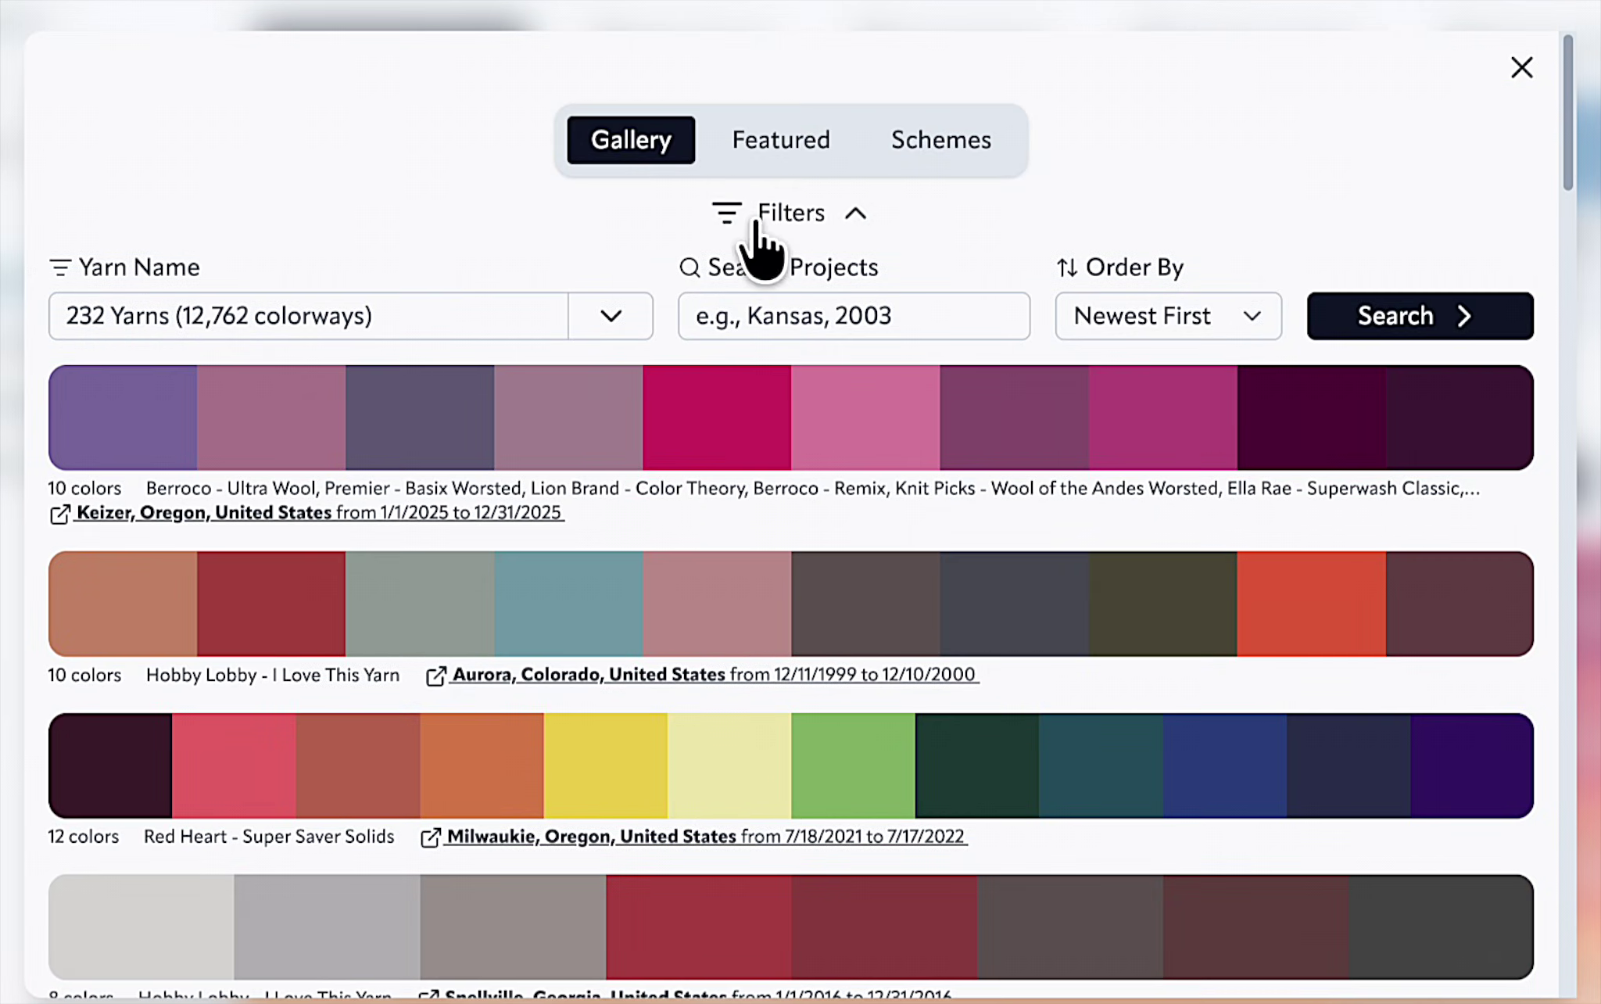
pyautogui.click(793, 144)
pyautogui.click(609, 150)
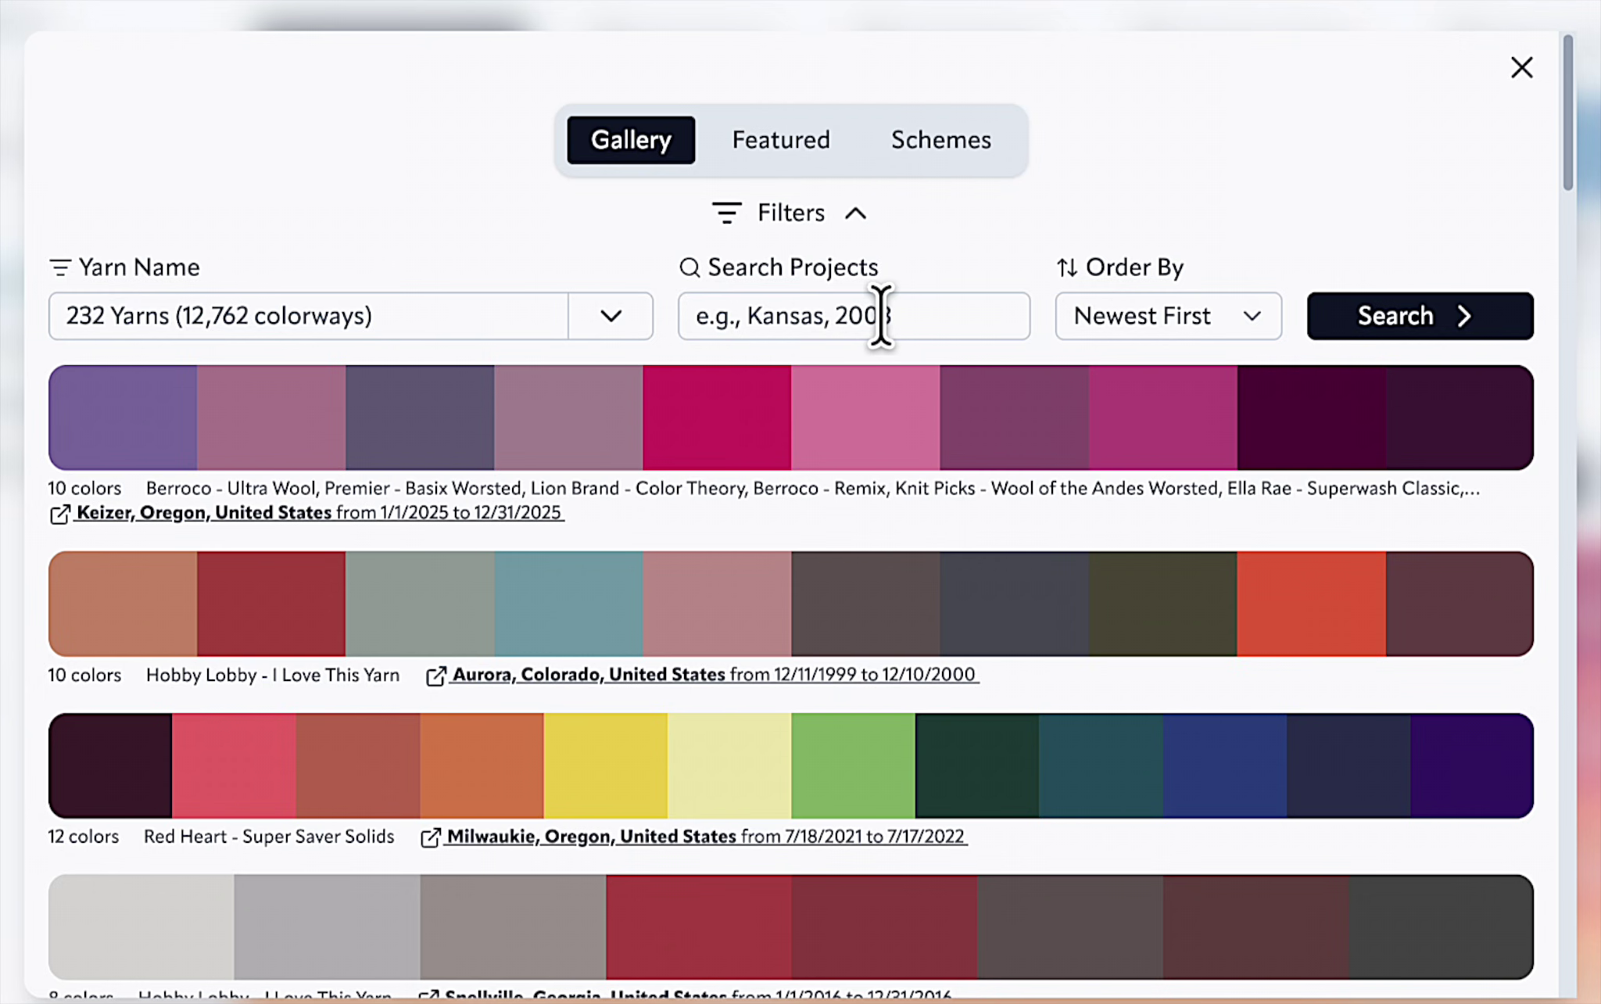
pyautogui.click(974, 156)
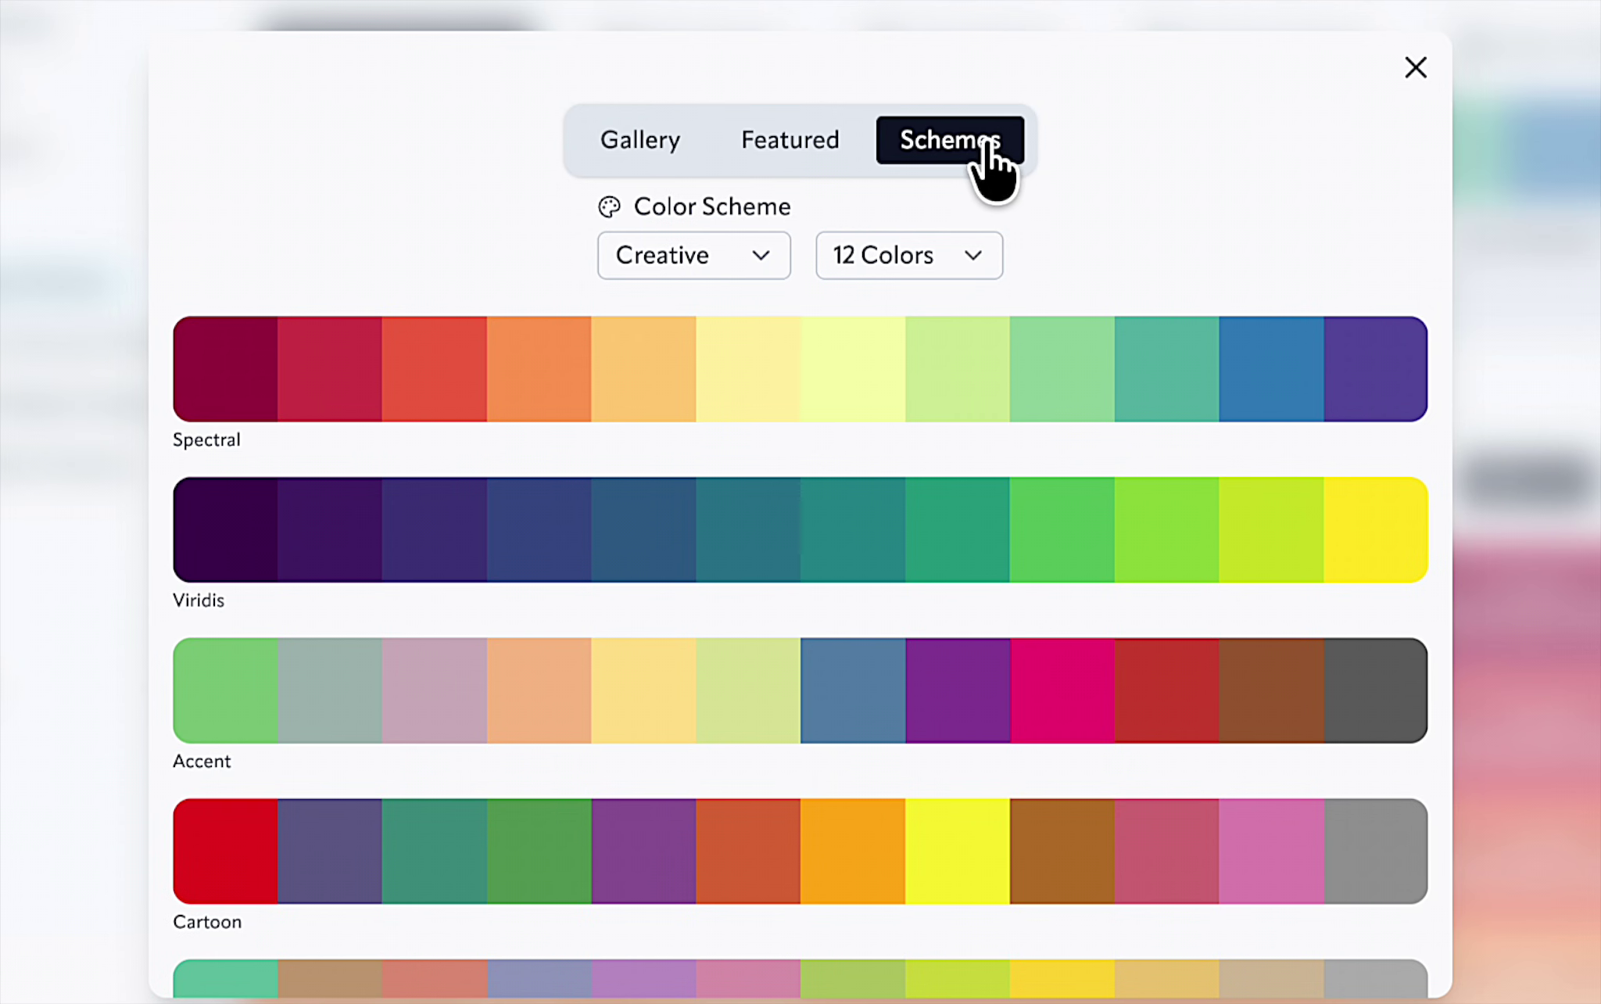
# Preview the color schemes with 15 colors and return them to 12 colors.
pyautogui.click(975, 246)
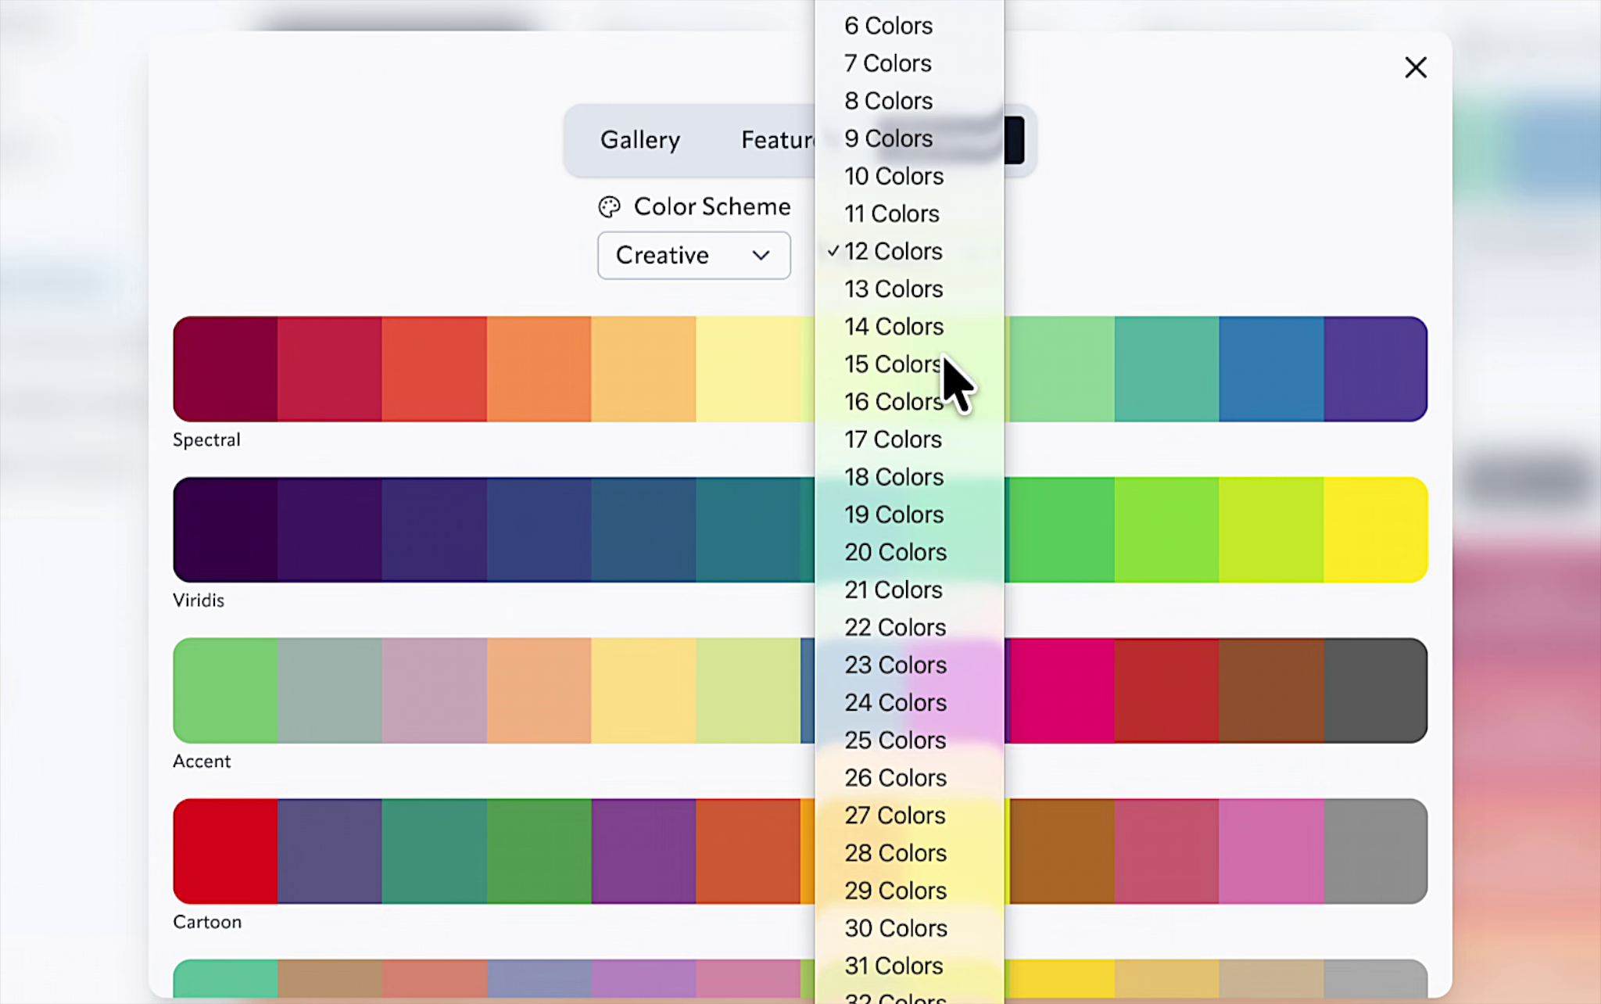
pyautogui.click(944, 356)
pyautogui.click(973, 264)
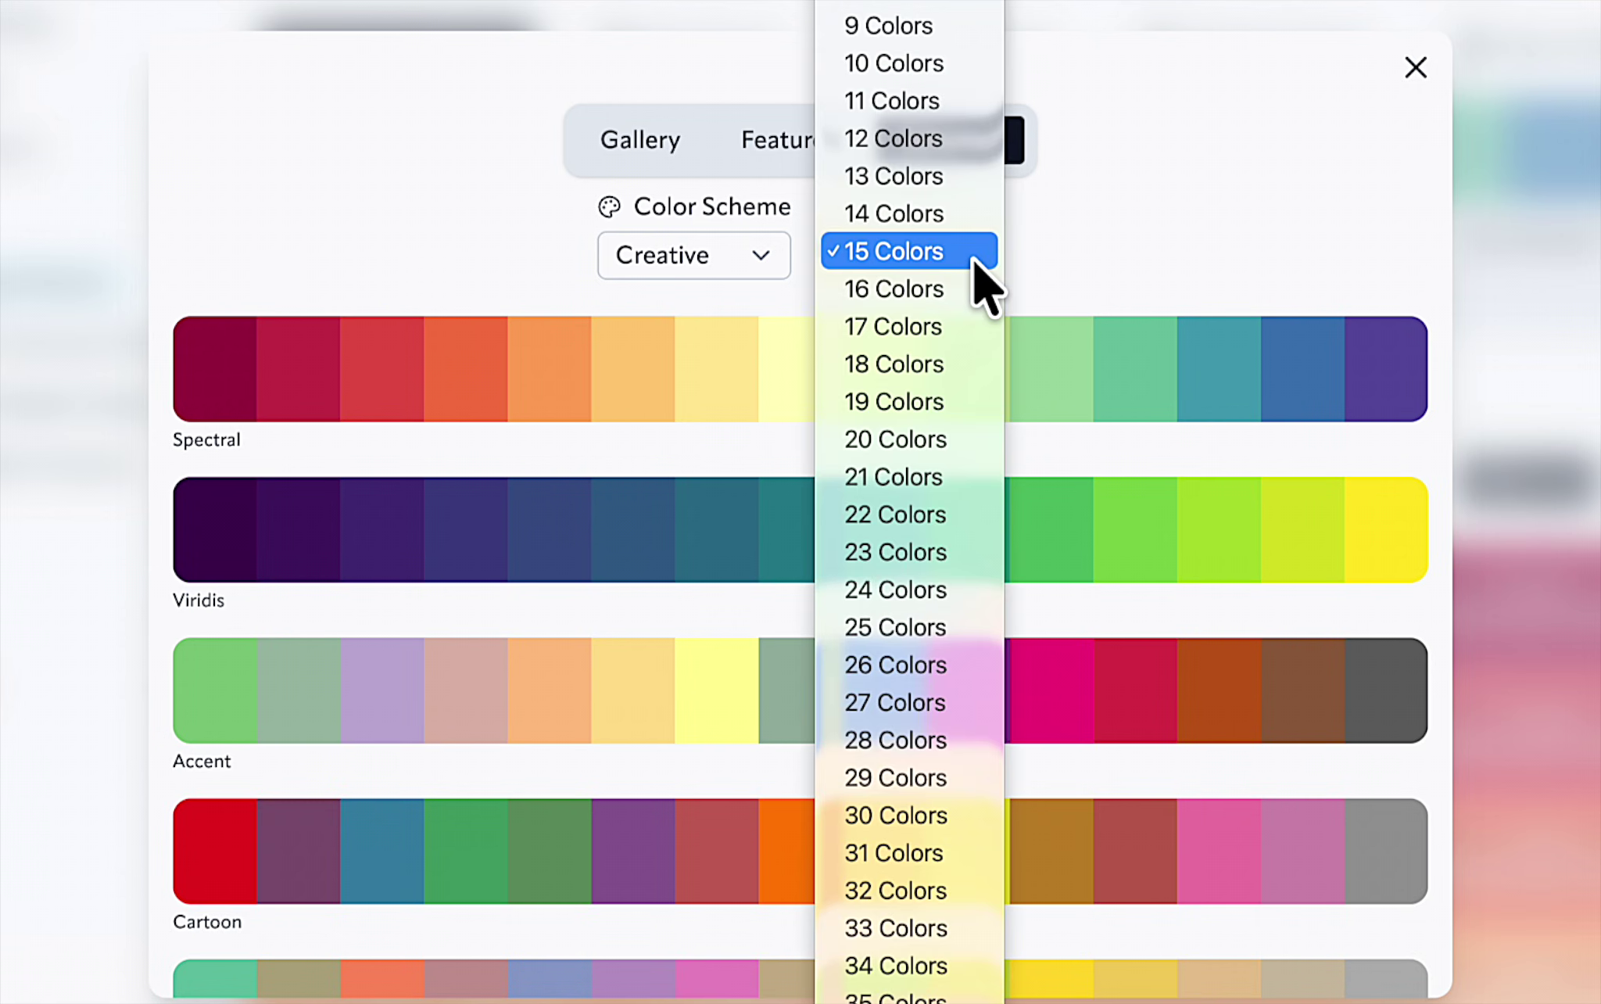
pyautogui.click(969, 143)
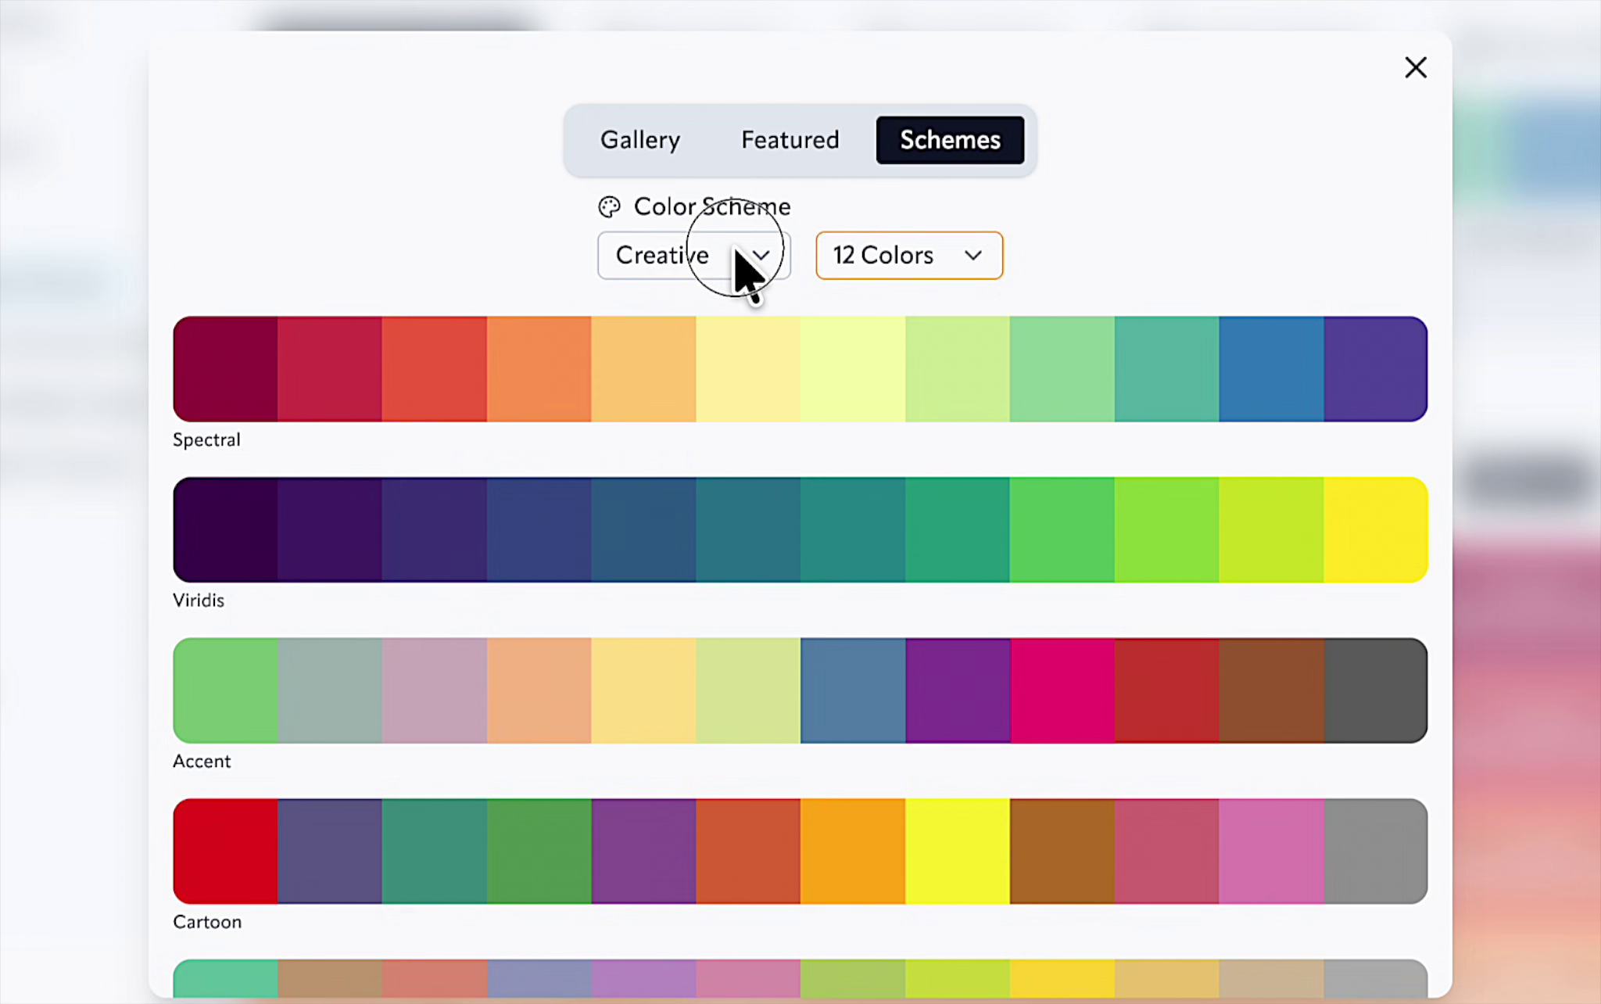
# Show the Diverging color schemes and apply the 12-color Red to Blue palette to the temperature gauge.
pyautogui.click(743, 267)
pyautogui.click(731, 293)
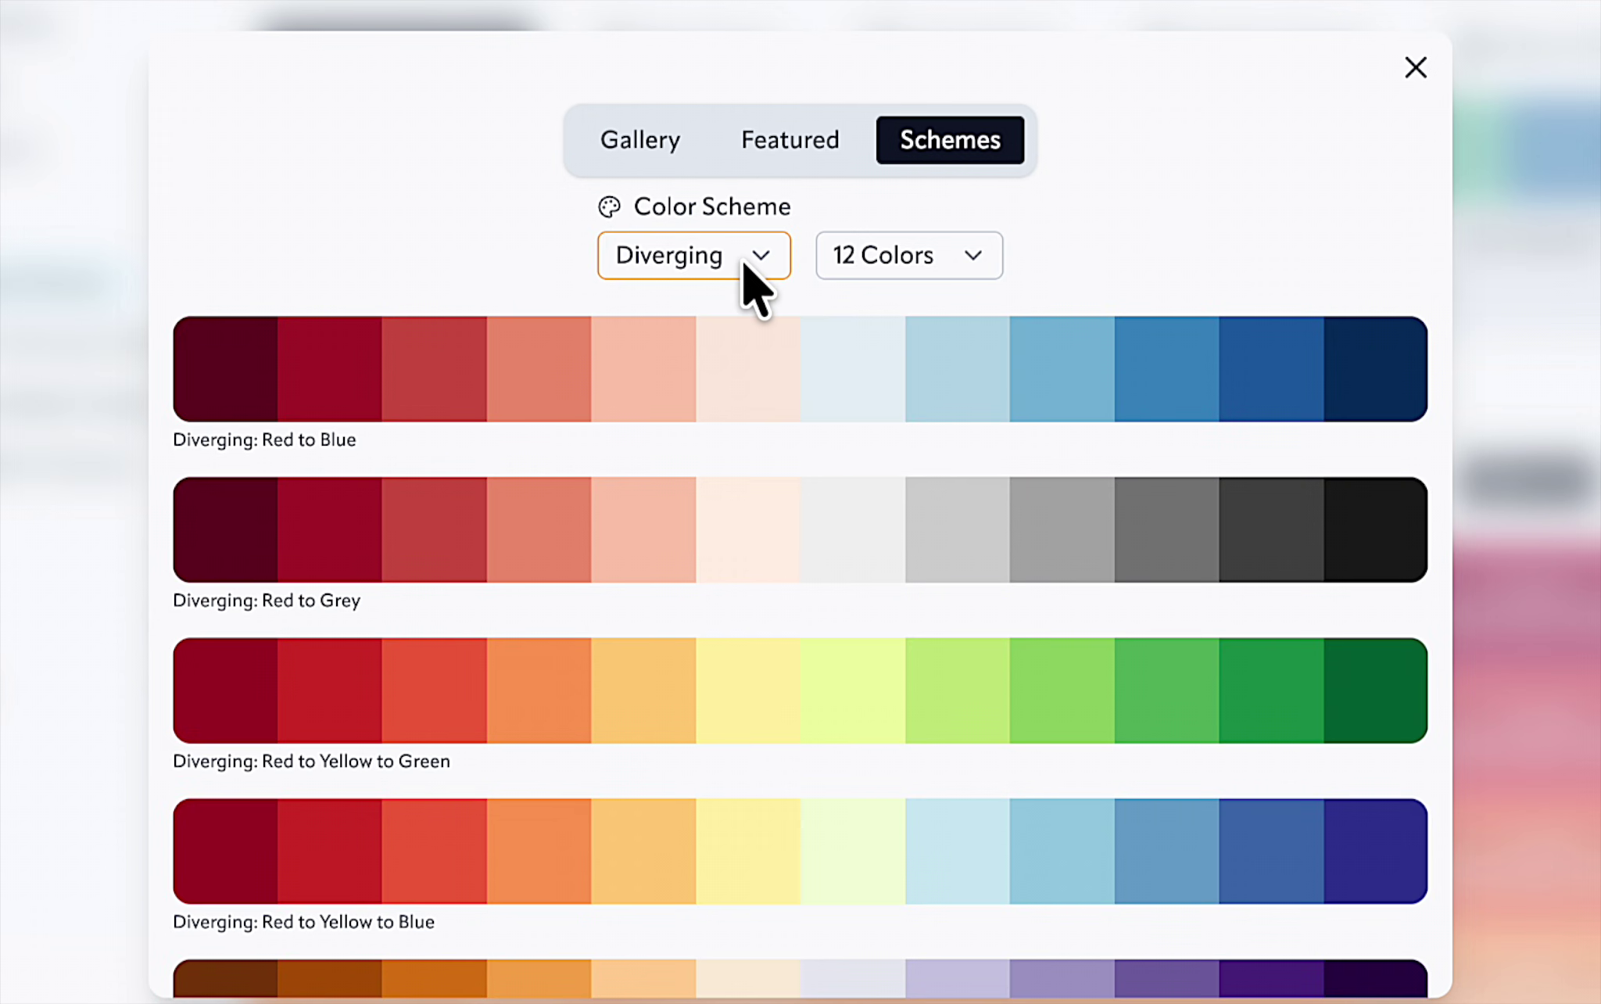
pyautogui.click(760, 371)
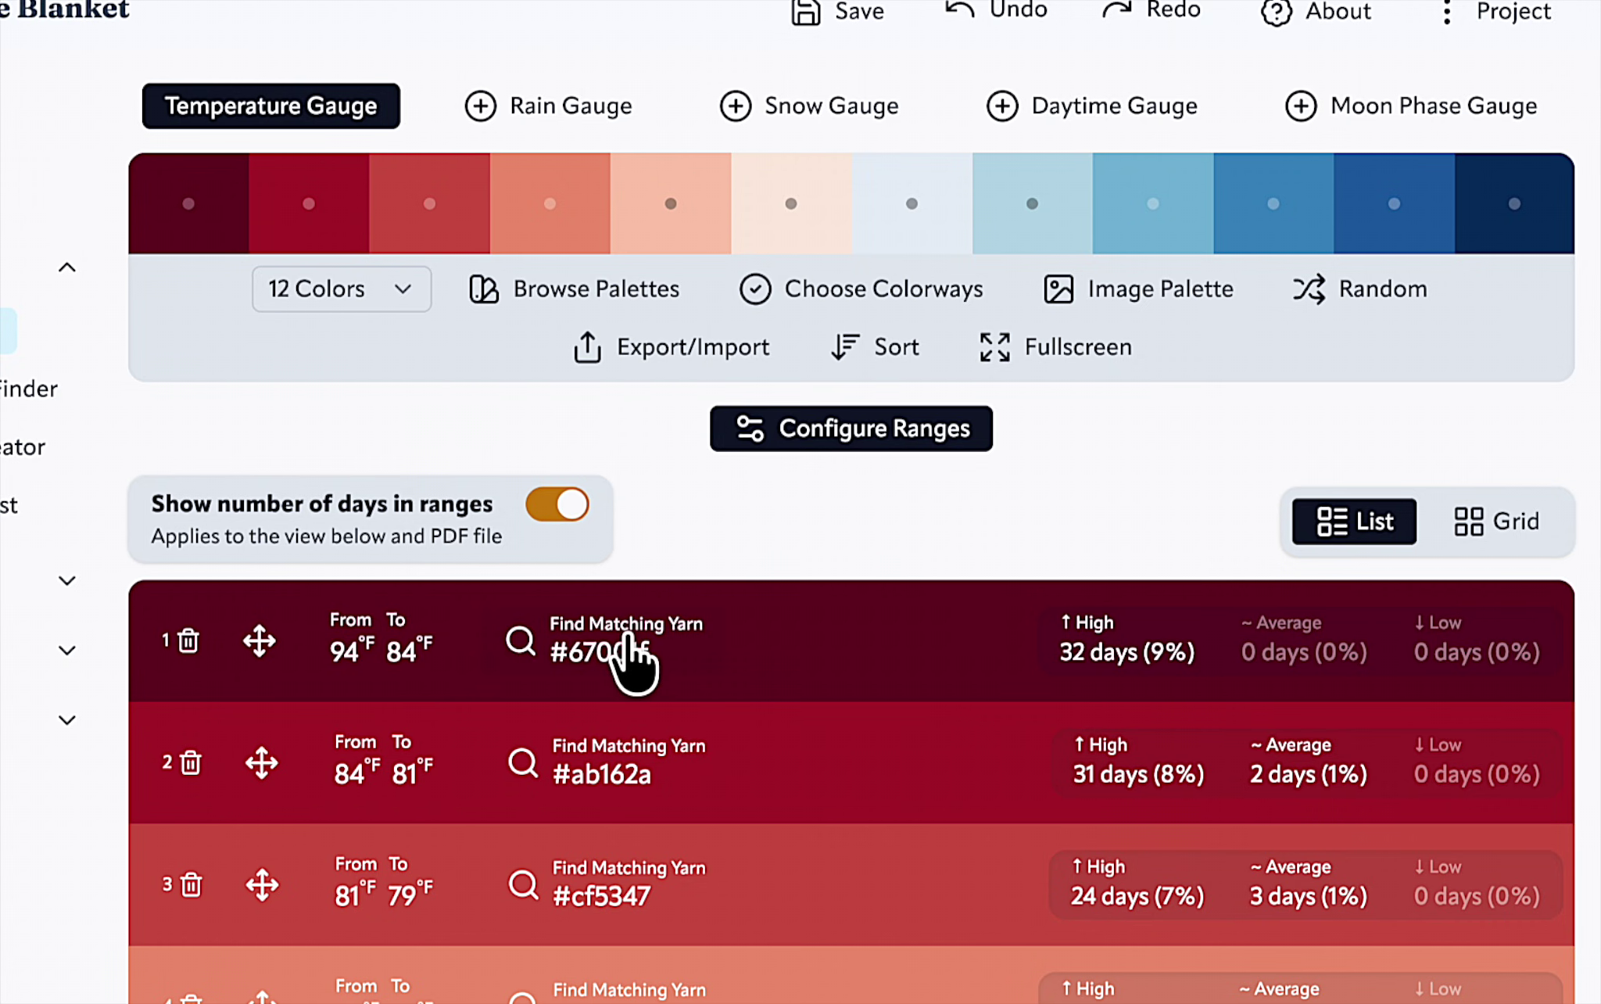
# Find matching yarn for the gauge's first color, limited to Red Heart - Super Saver Solids (Worsted).
pyautogui.click(197, 202)
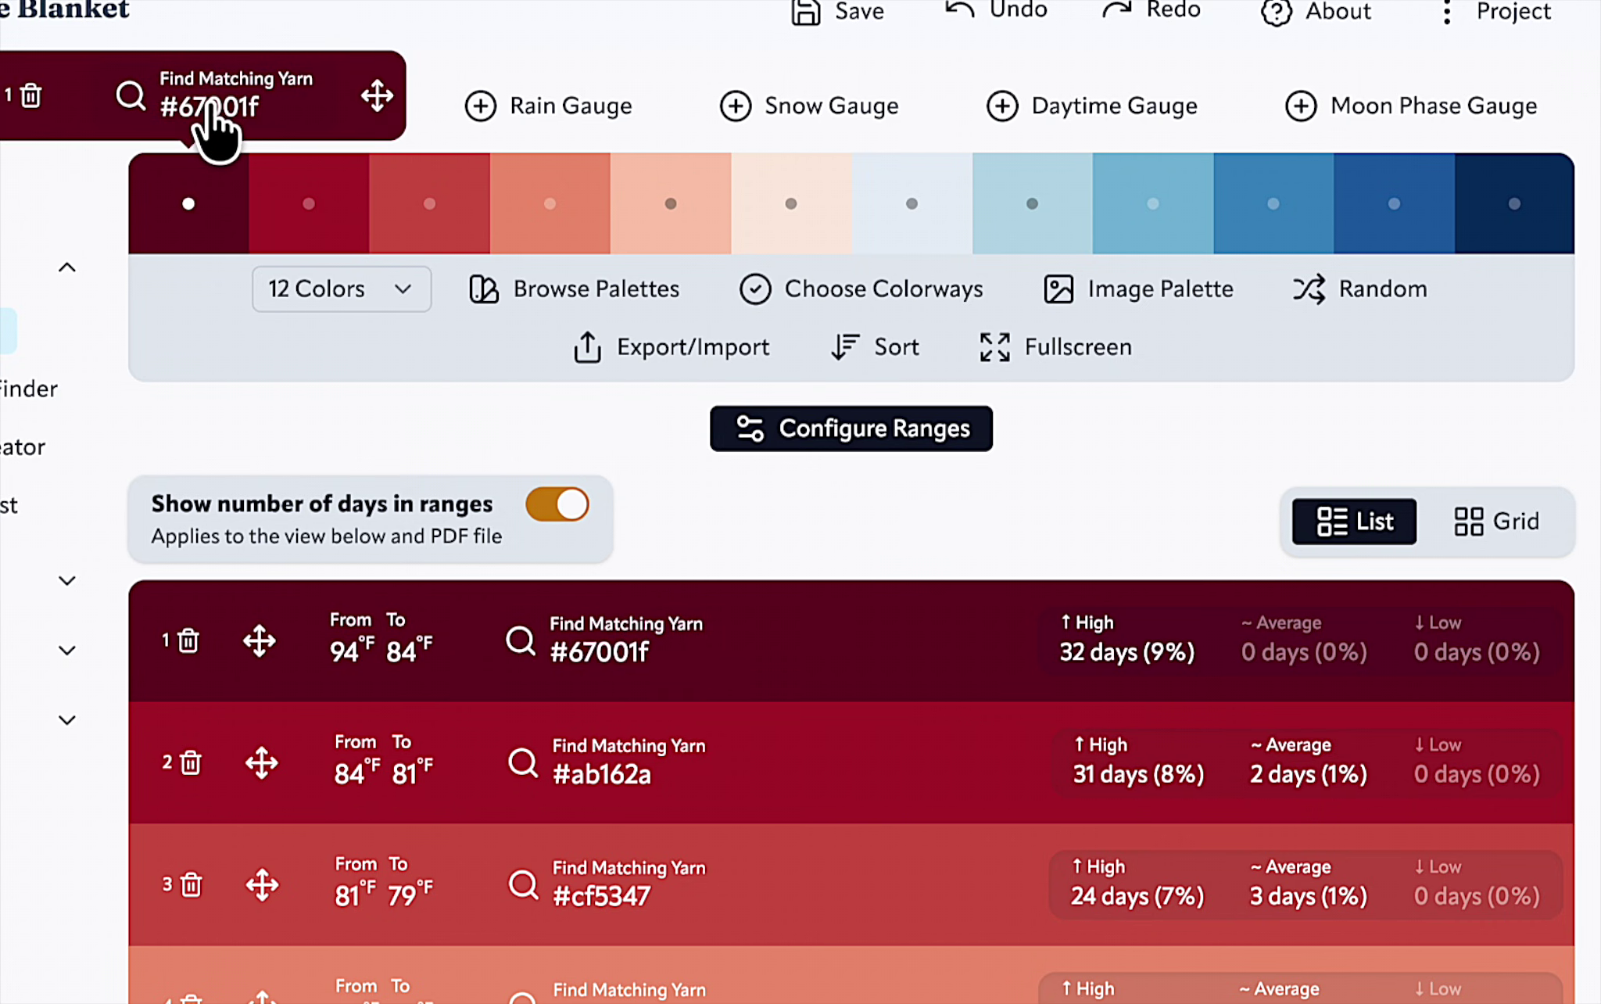
pyautogui.click(221, 125)
pyautogui.click(504, 248)
pyautogui.write('super')
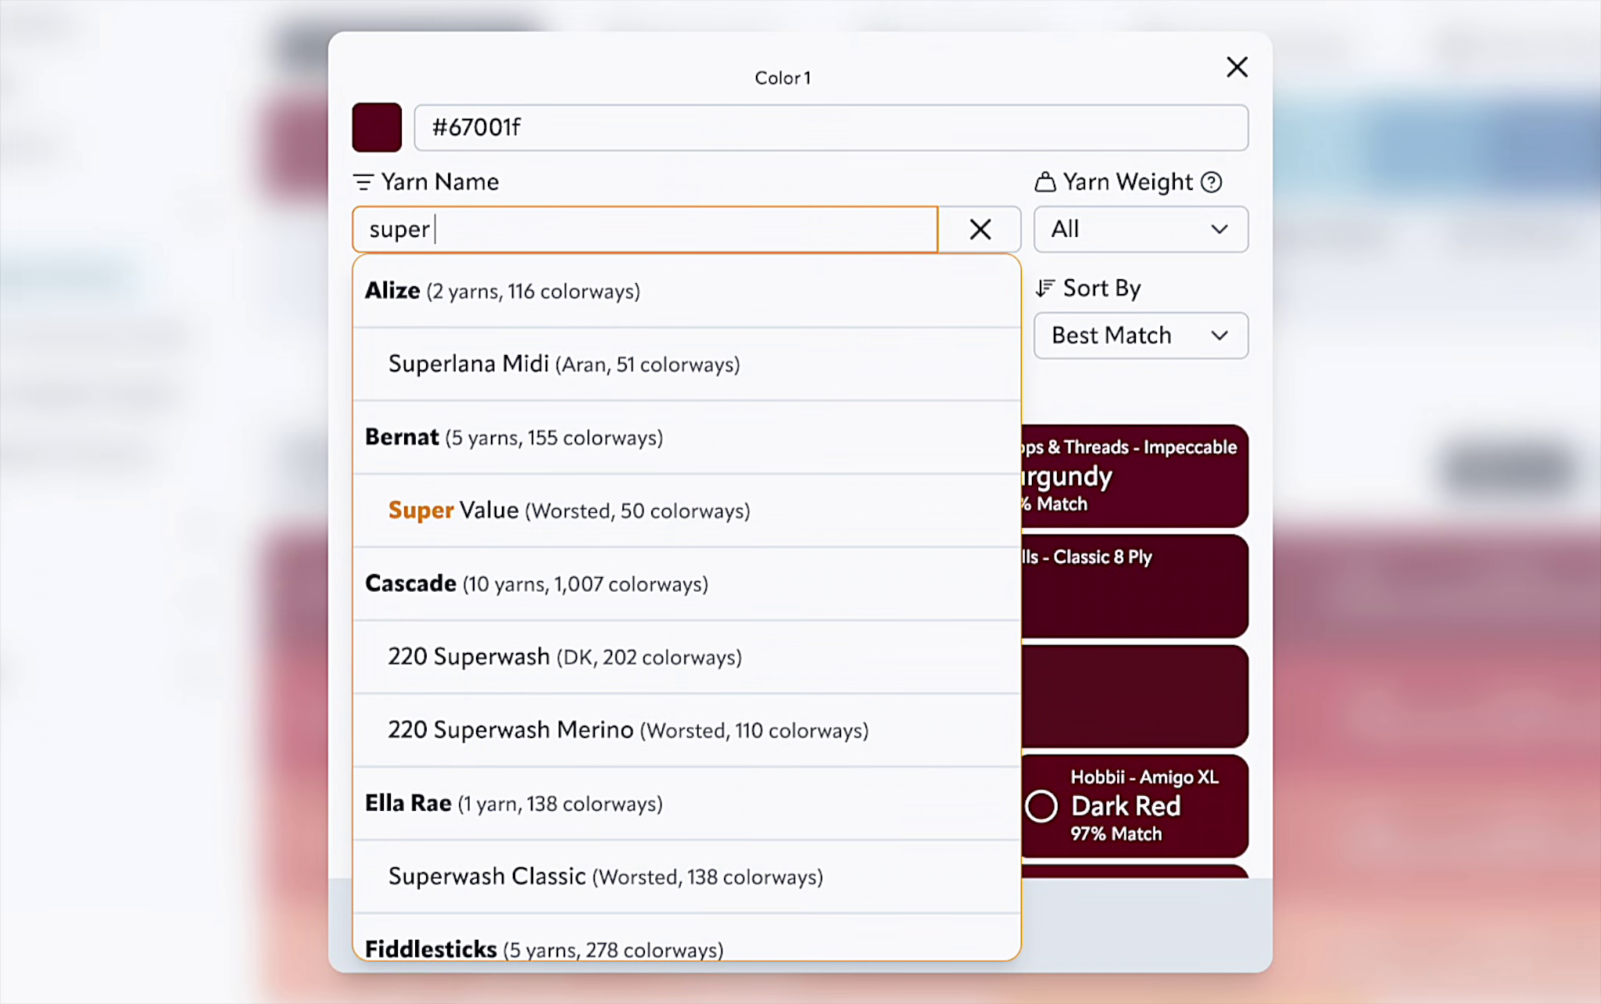
pyautogui.write('sav')
pyautogui.click(540, 361)
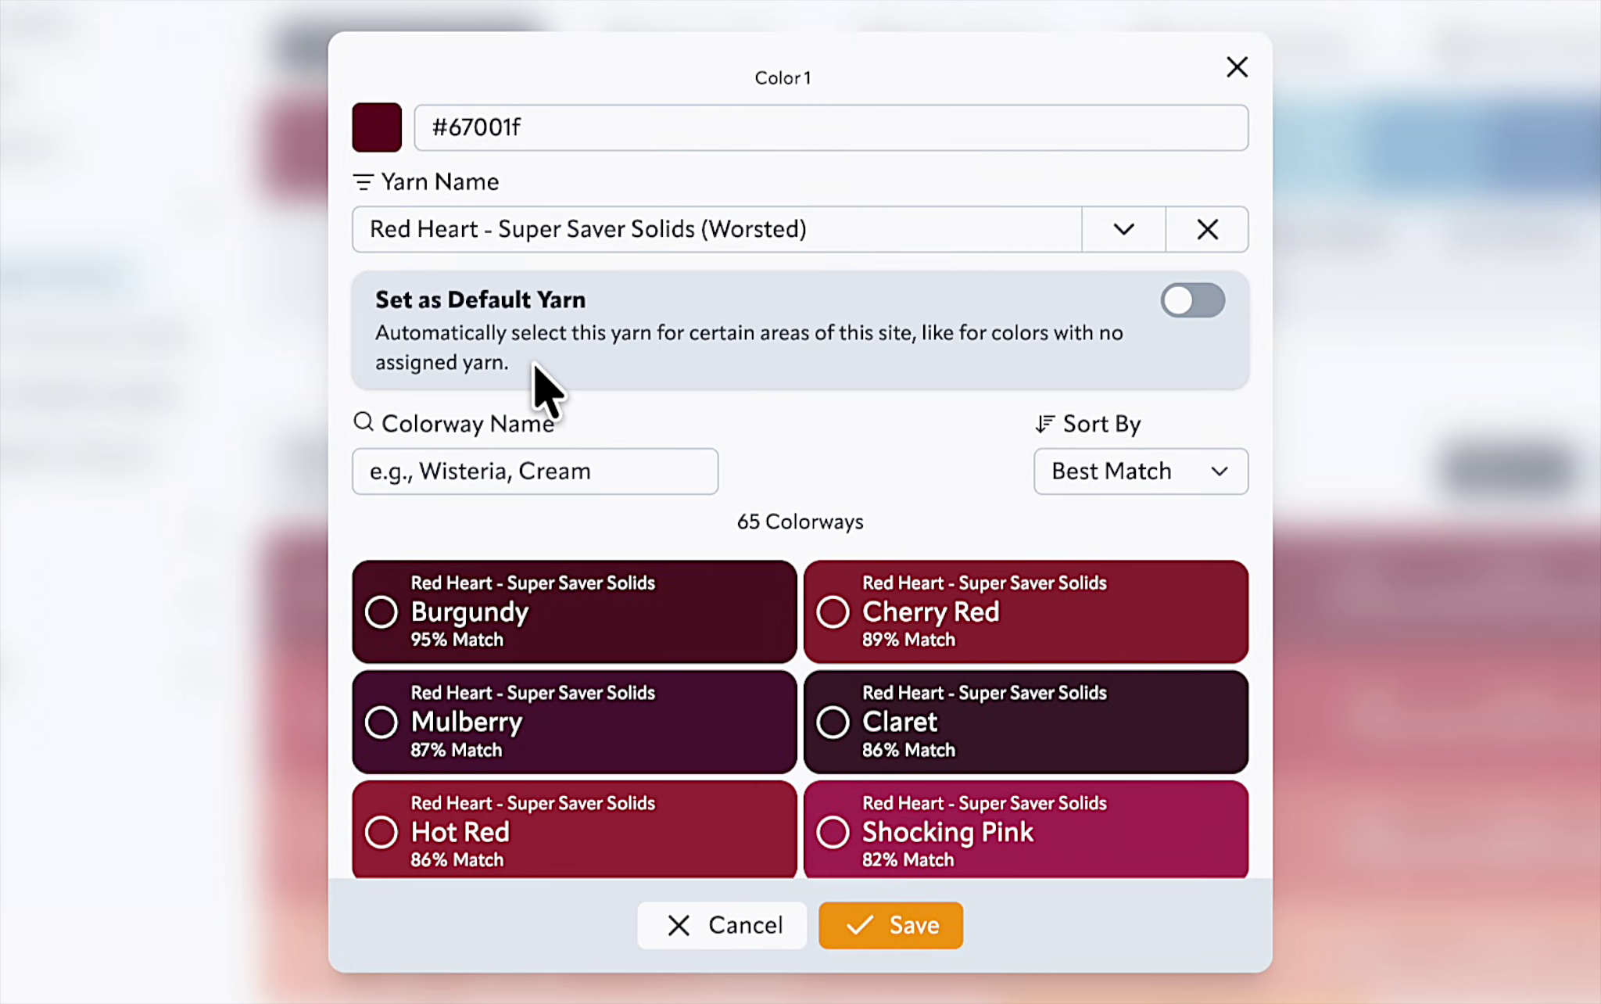
# Assign the Burgundy colorway to color 1, make Super Saver Solids the default yarn and save the color.
pyautogui.click(533, 608)
pyautogui.click(1200, 384)
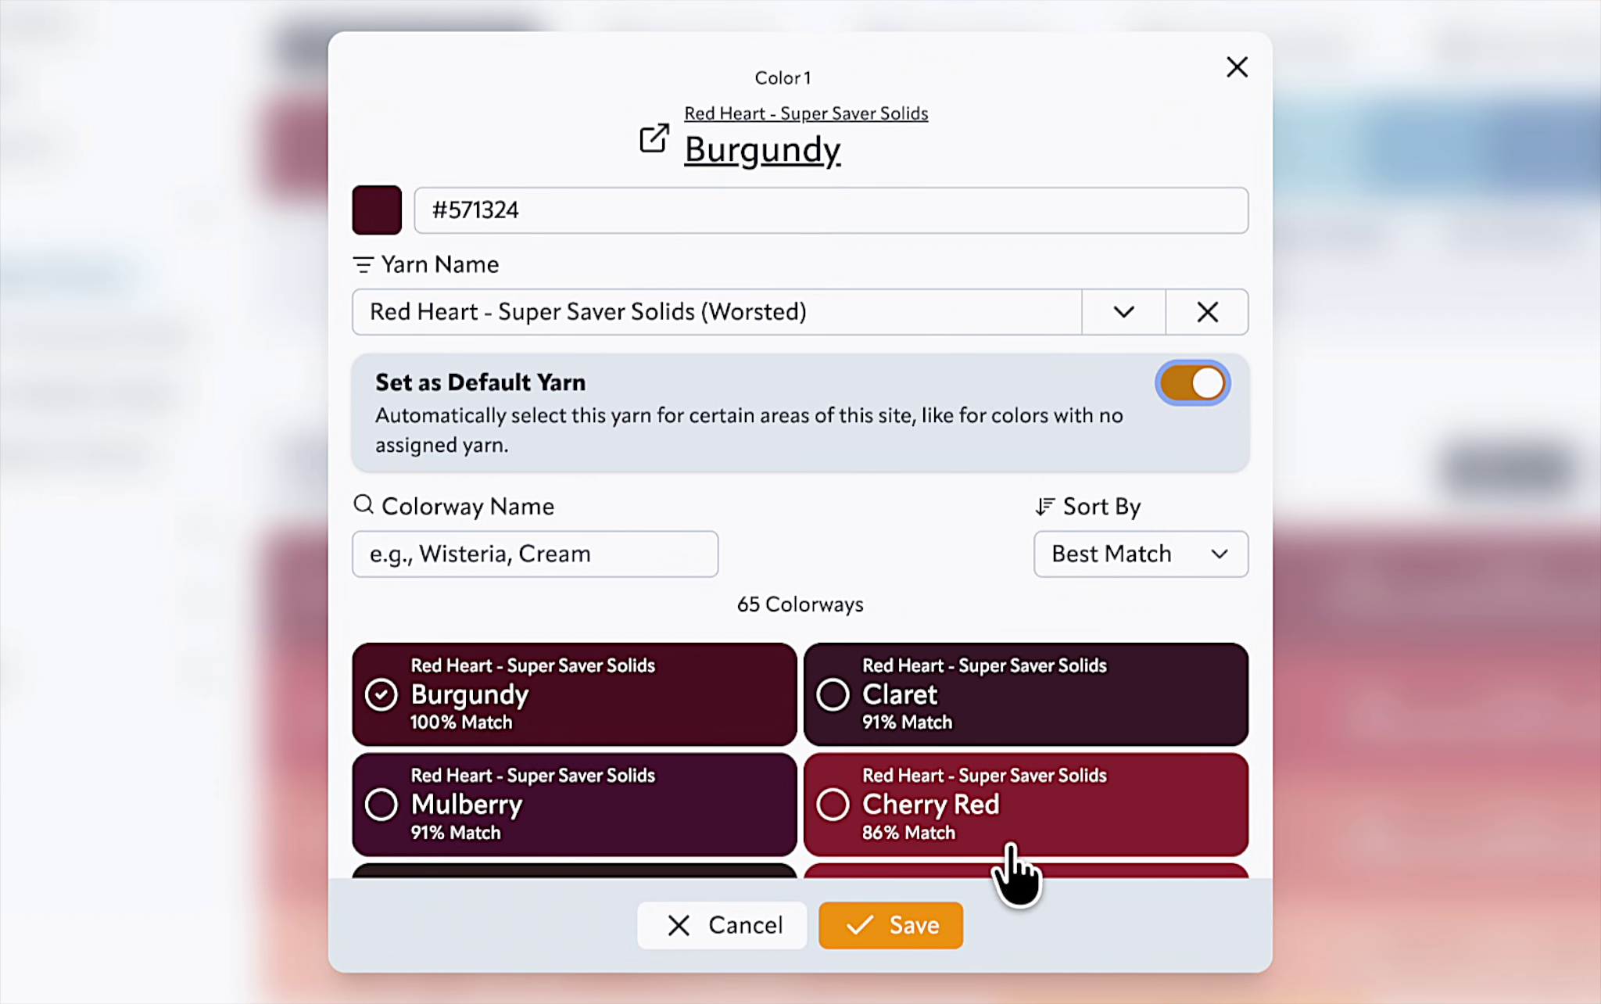
pyautogui.click(936, 936)
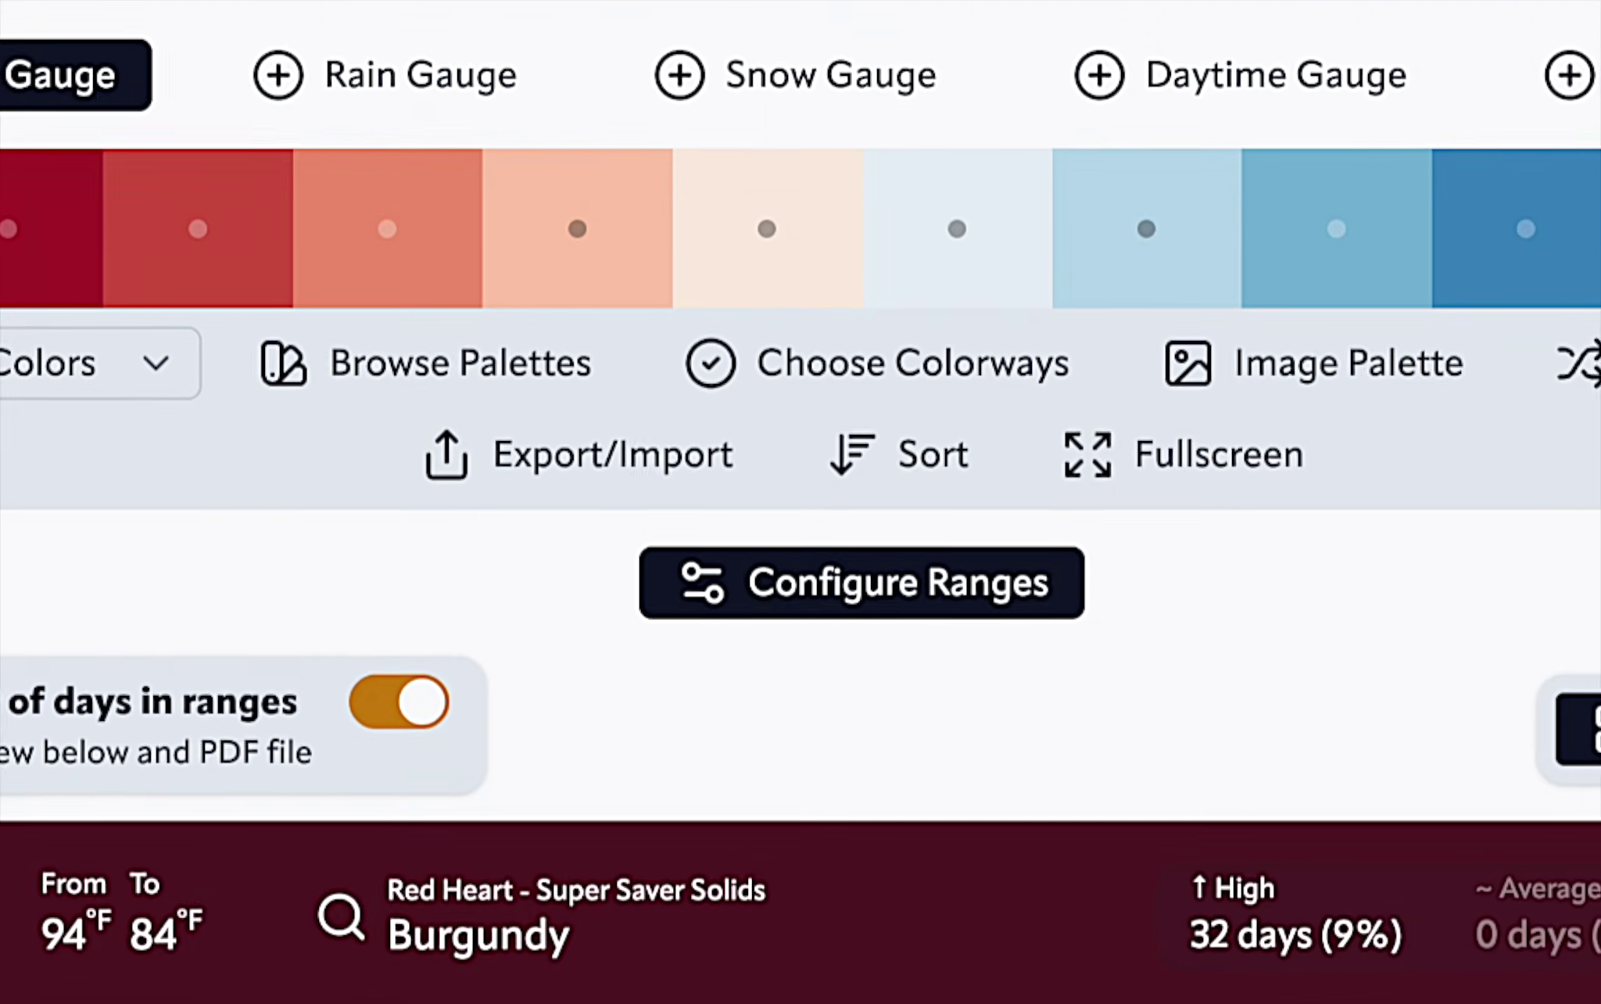
# Replace the gauge palette with the Super Saver Solids colorways Grenadine, Bright Yellow, Saffron, Hunter Green, Delft Blue and Charcoal.
pyautogui.click(852, 367)
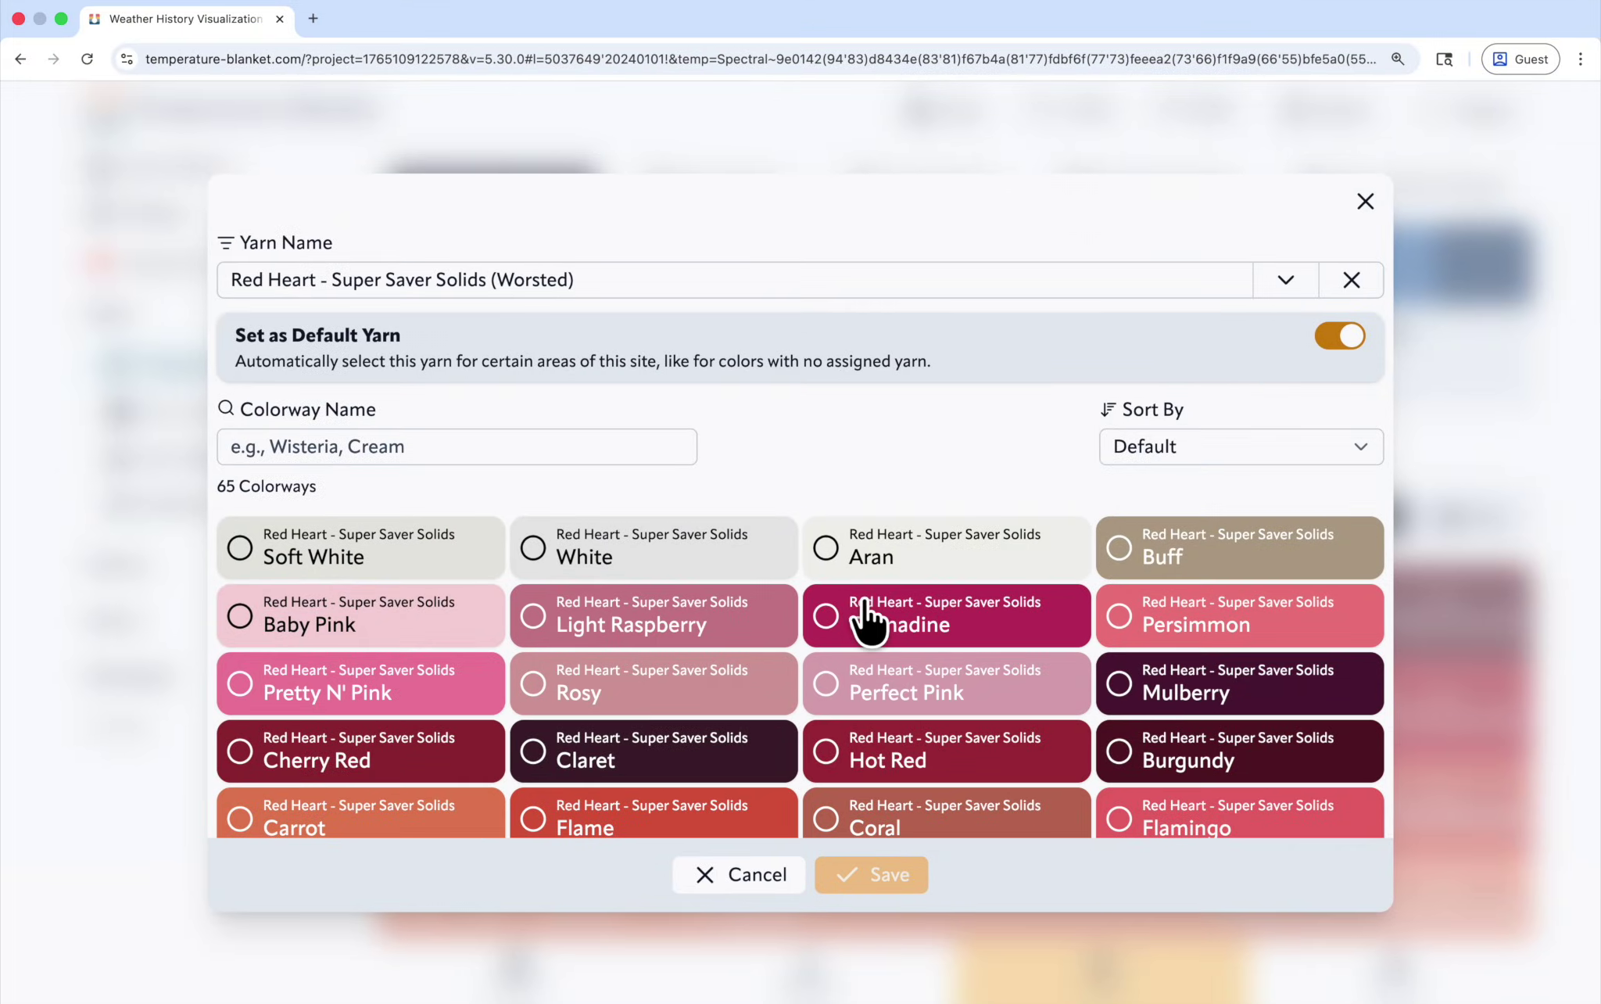
pyautogui.click(867, 618)
pyautogui.scroll(-10, 868, 617)
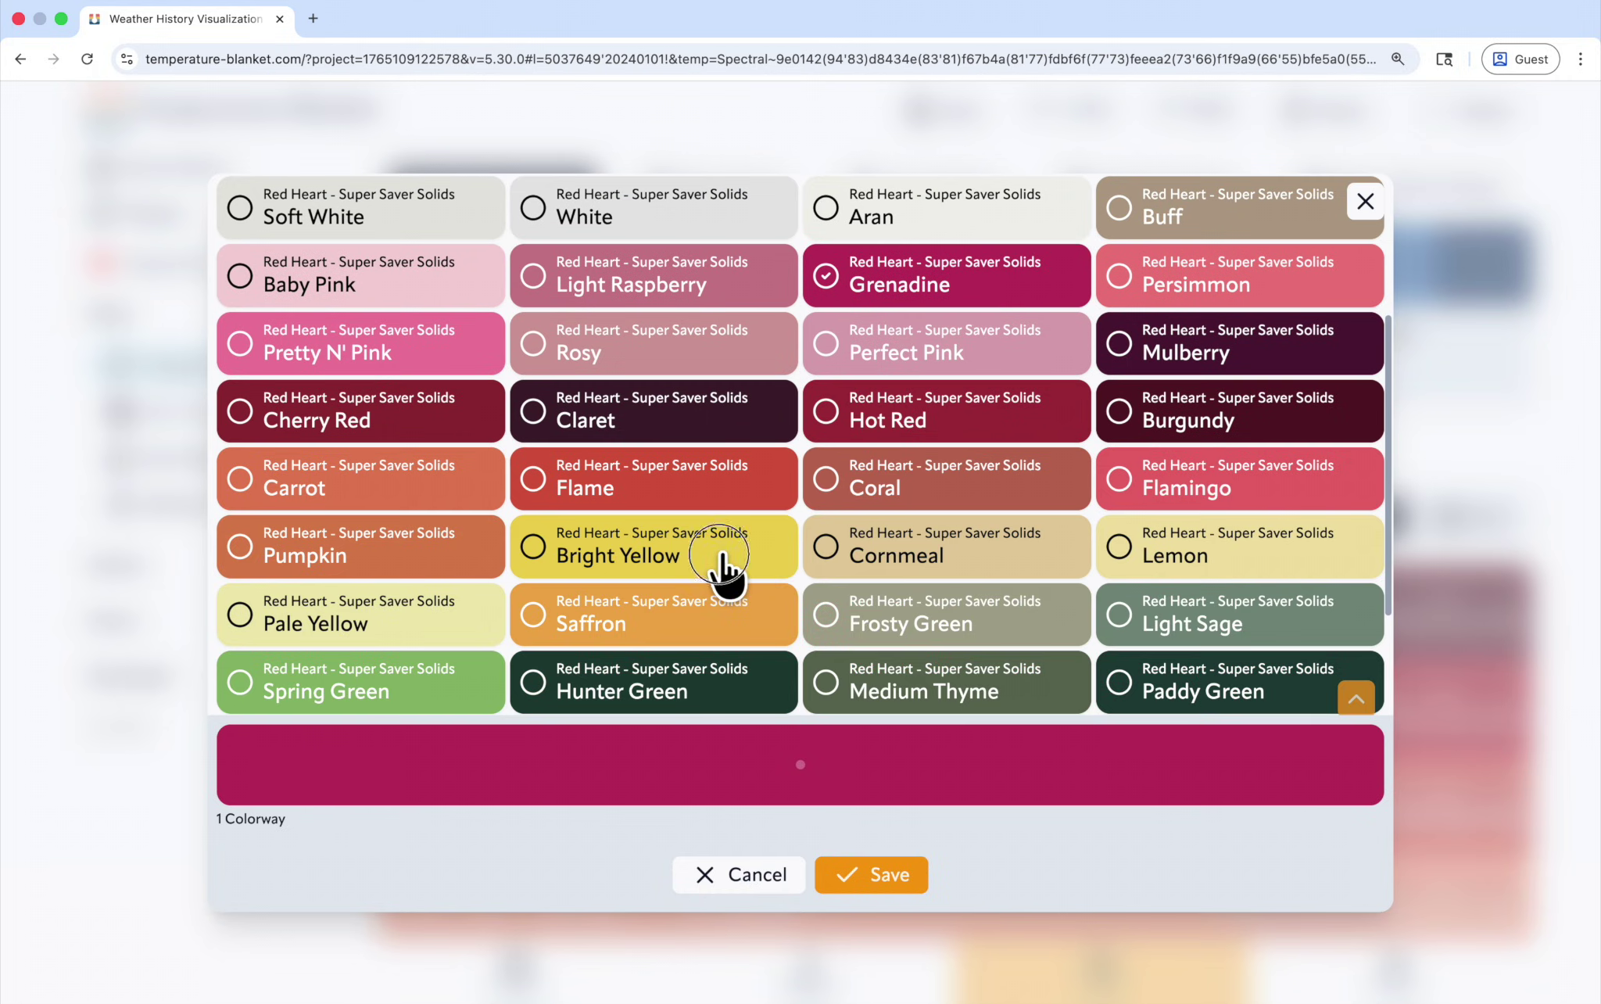
pyautogui.click(725, 571)
pyautogui.click(723, 614)
pyautogui.click(714, 537)
pyautogui.click(610, 563)
pyautogui.click(900, 574)
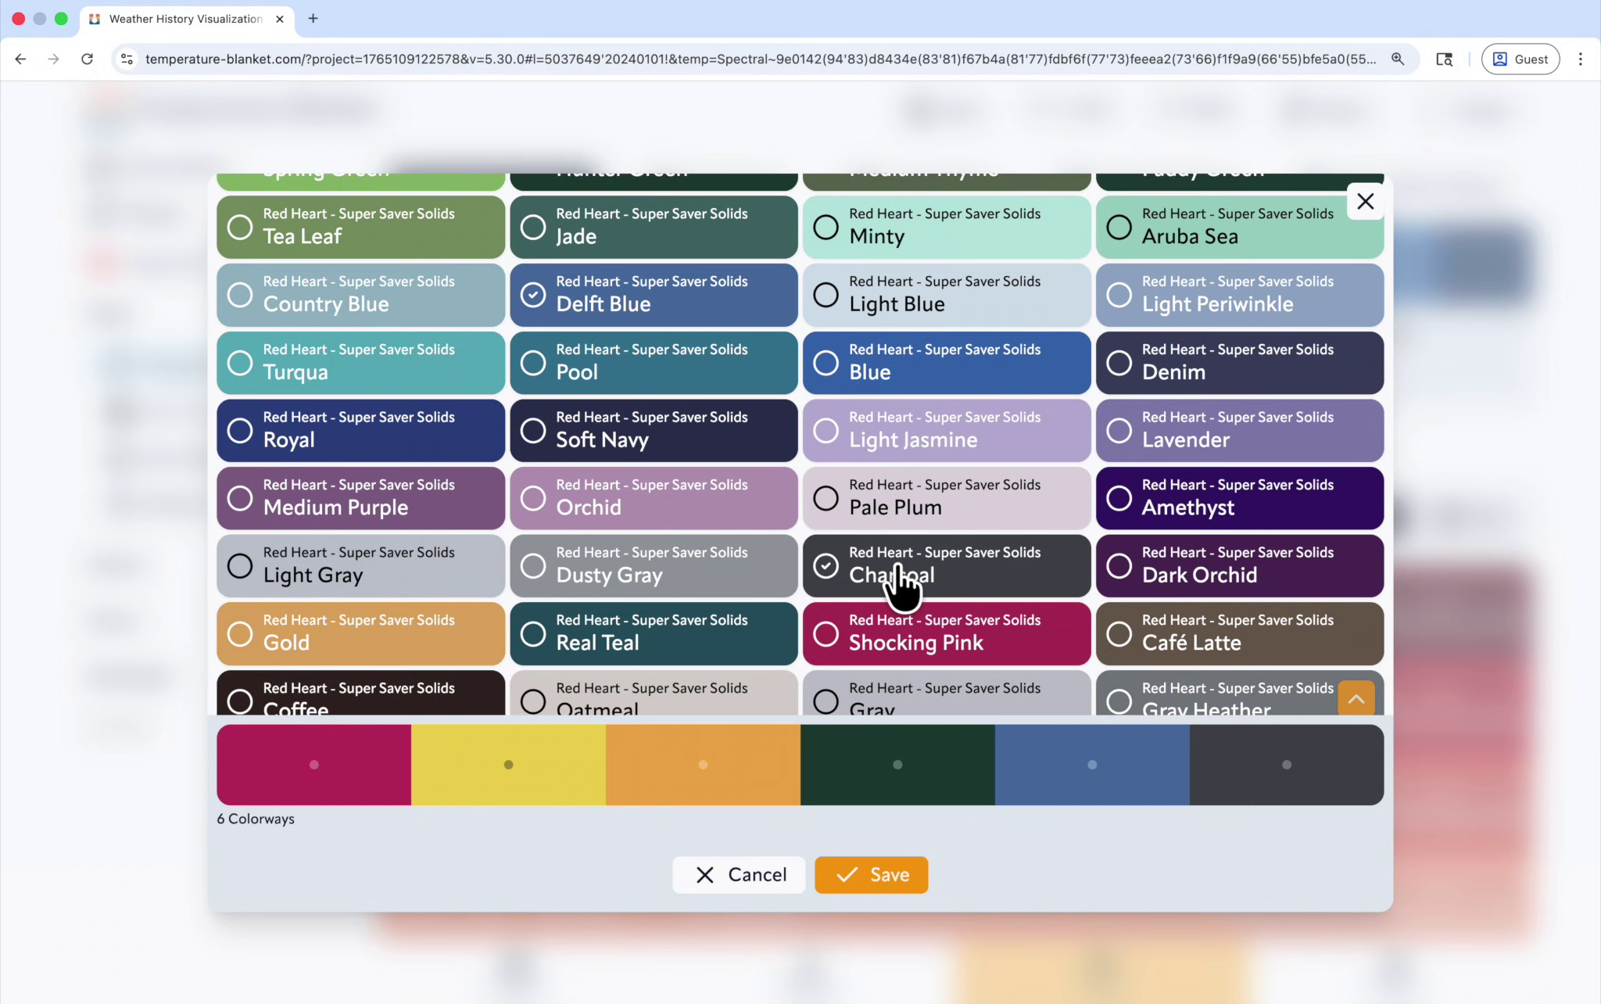
pyautogui.click(922, 643)
pyautogui.moveTo(1301, 765); pyautogui.dragTo(462, 773)
pyautogui.click(345, 684)
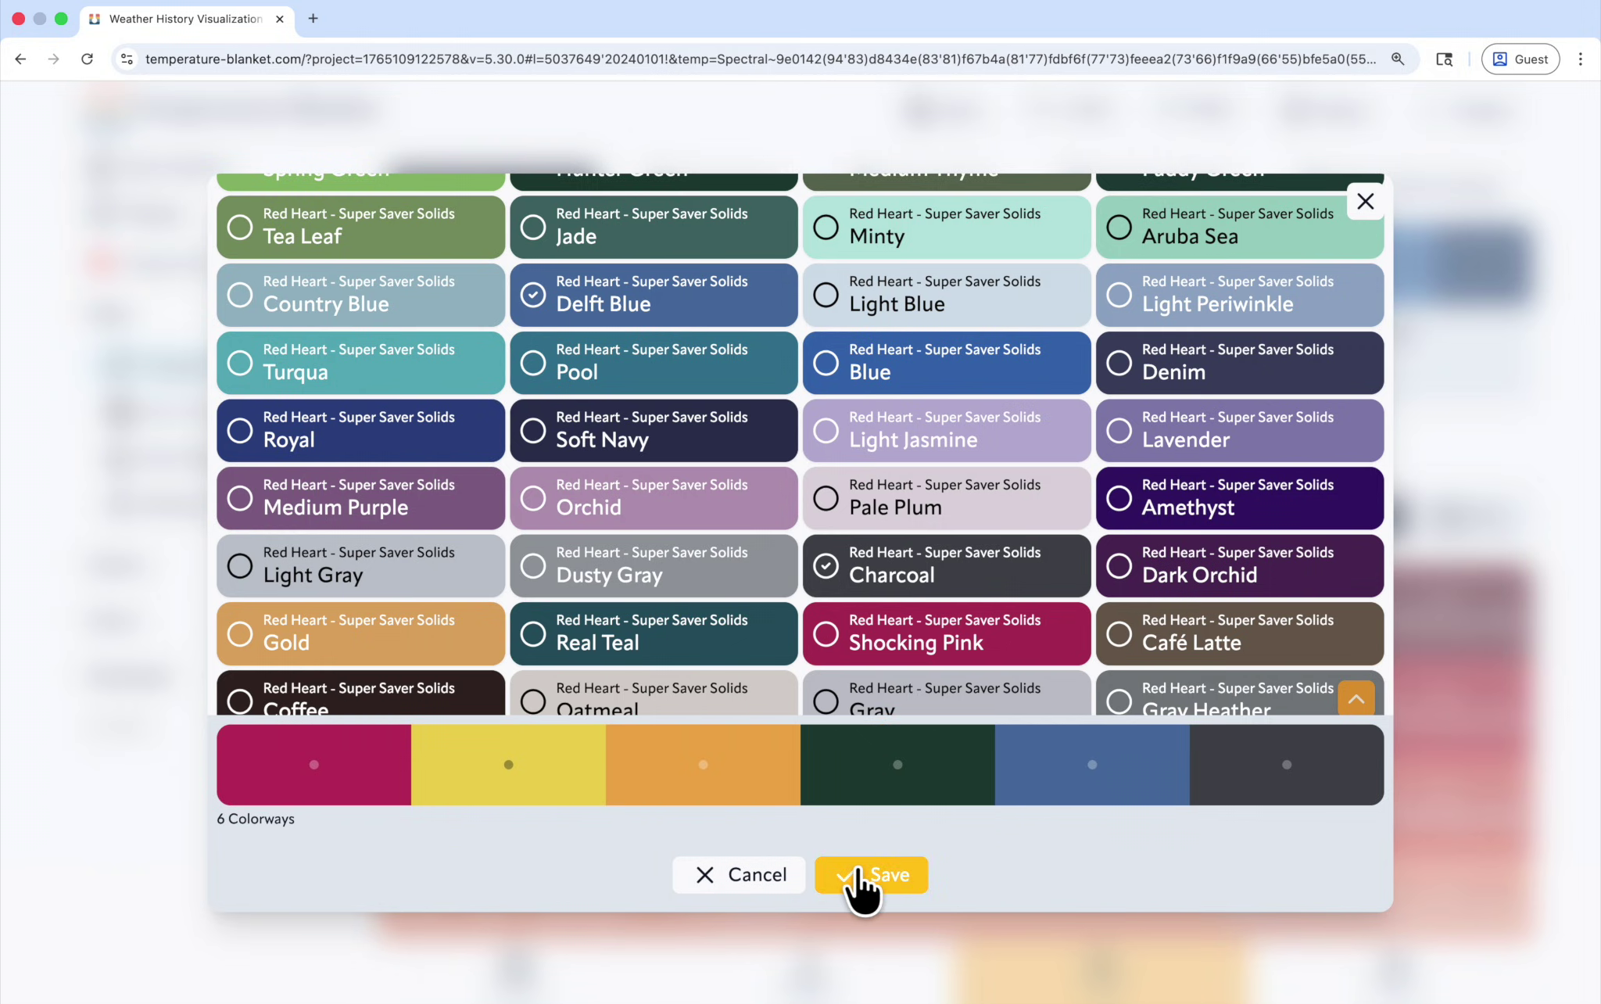
pyautogui.click(860, 877)
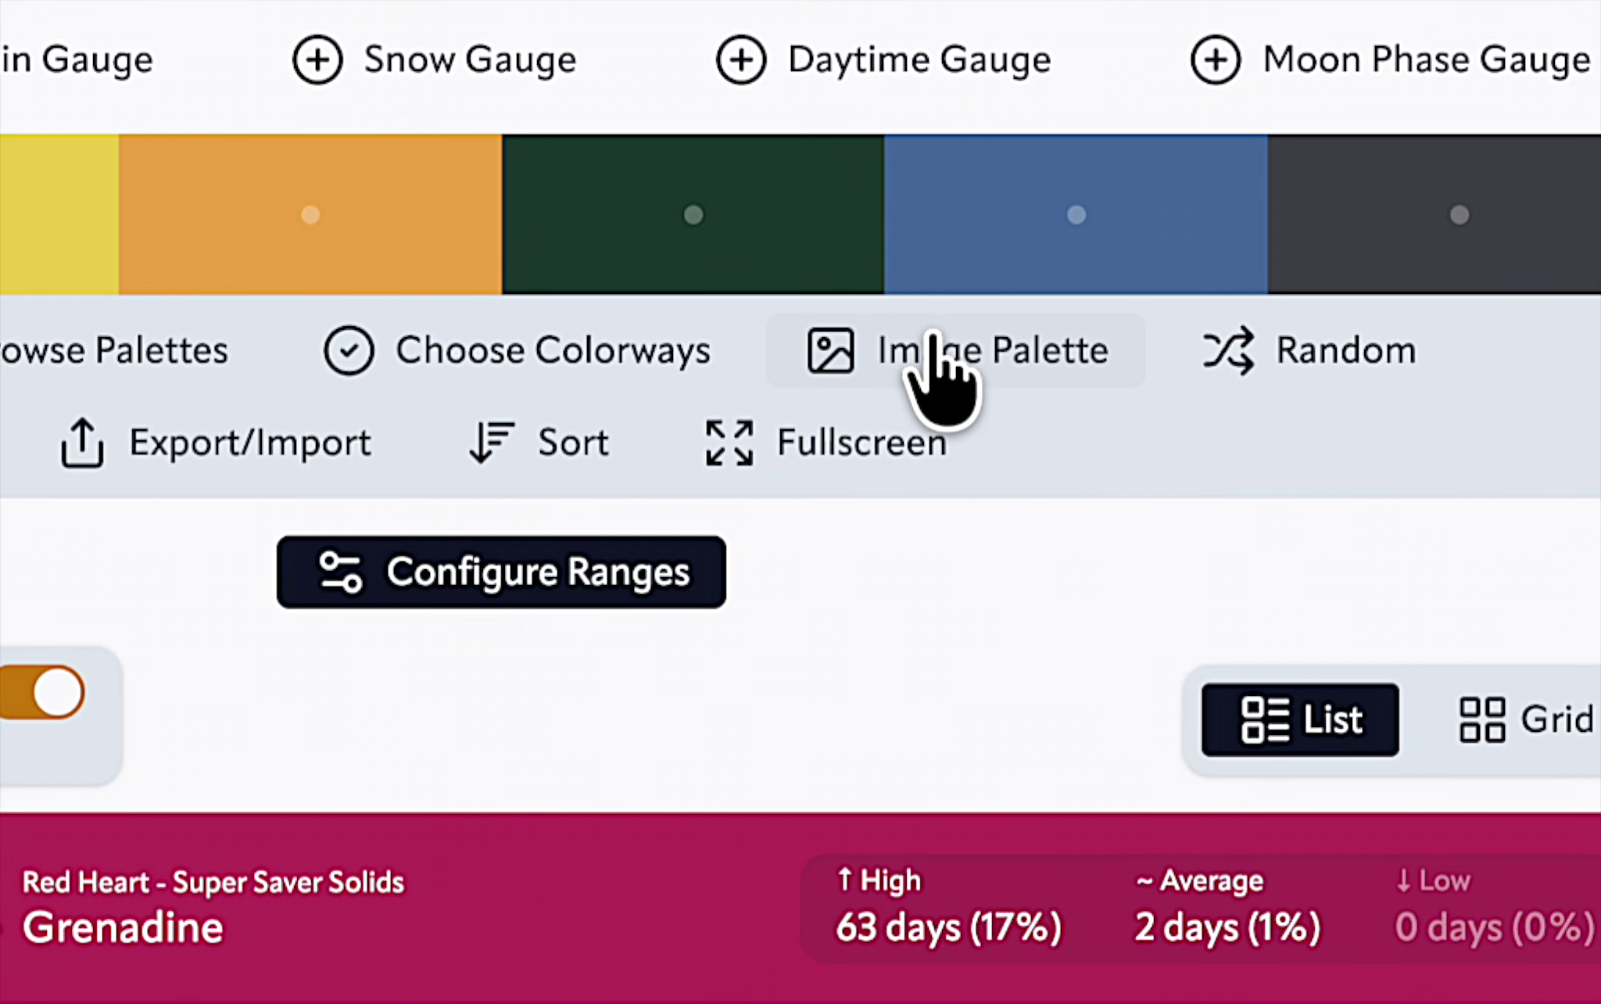
# Start an image palette from the photo of ships at sea and remove its teal and Delft Blue colors.
pyautogui.click(937, 344)
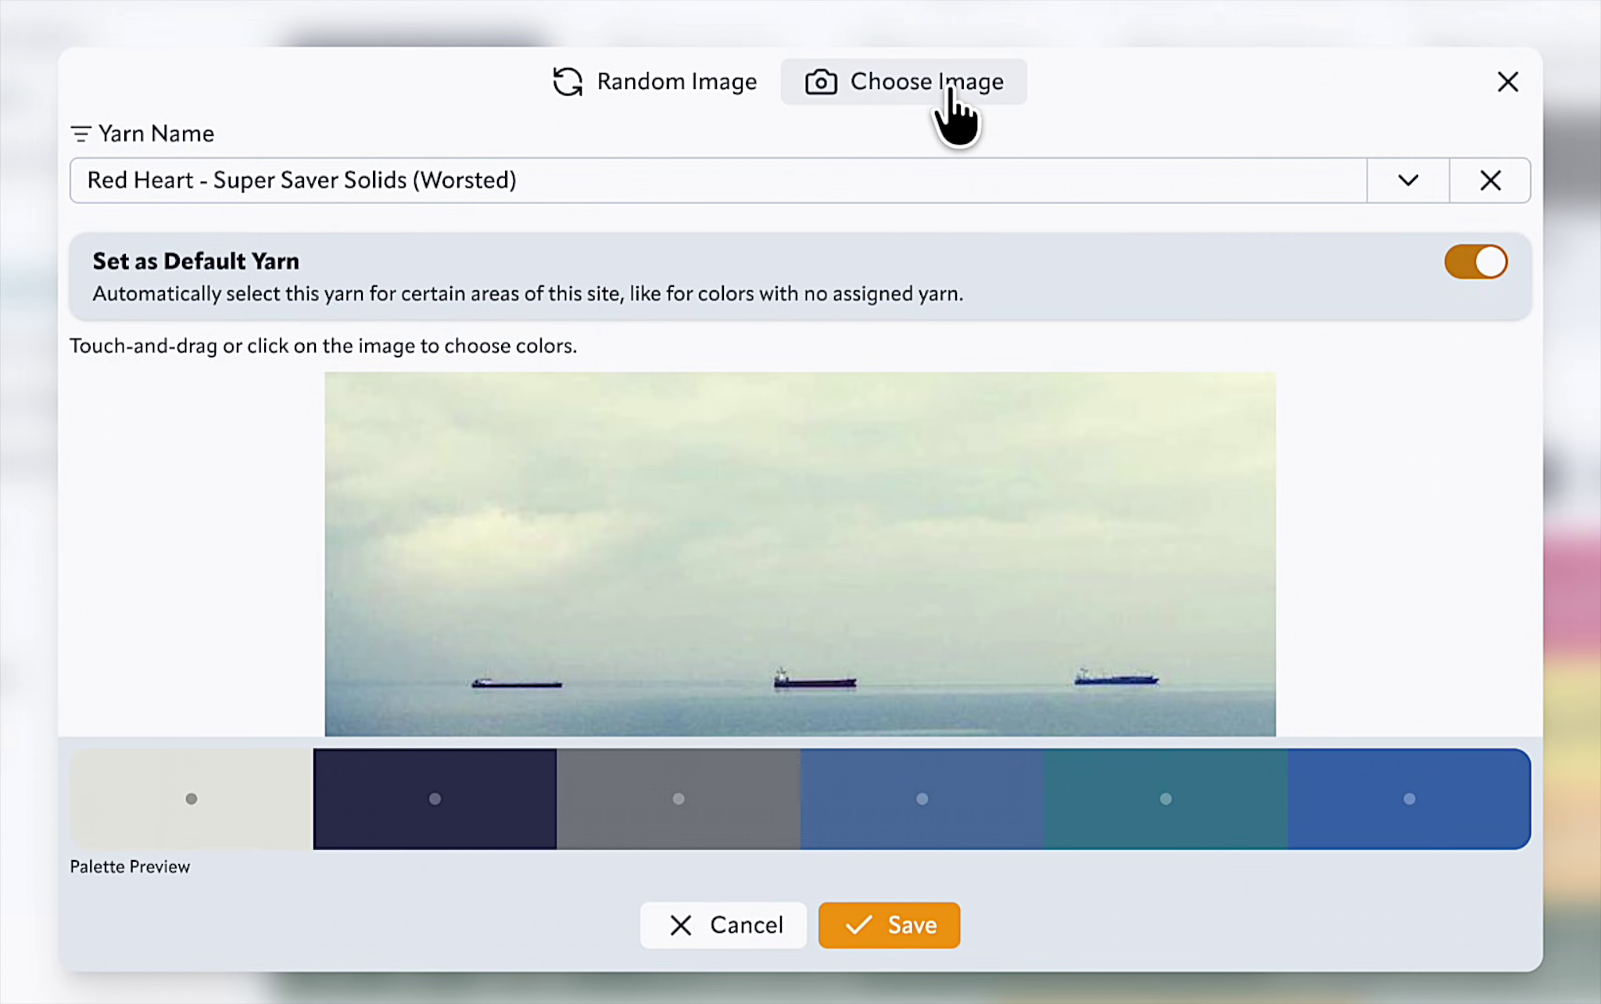
pyautogui.scroll(-4, 1386, 536)
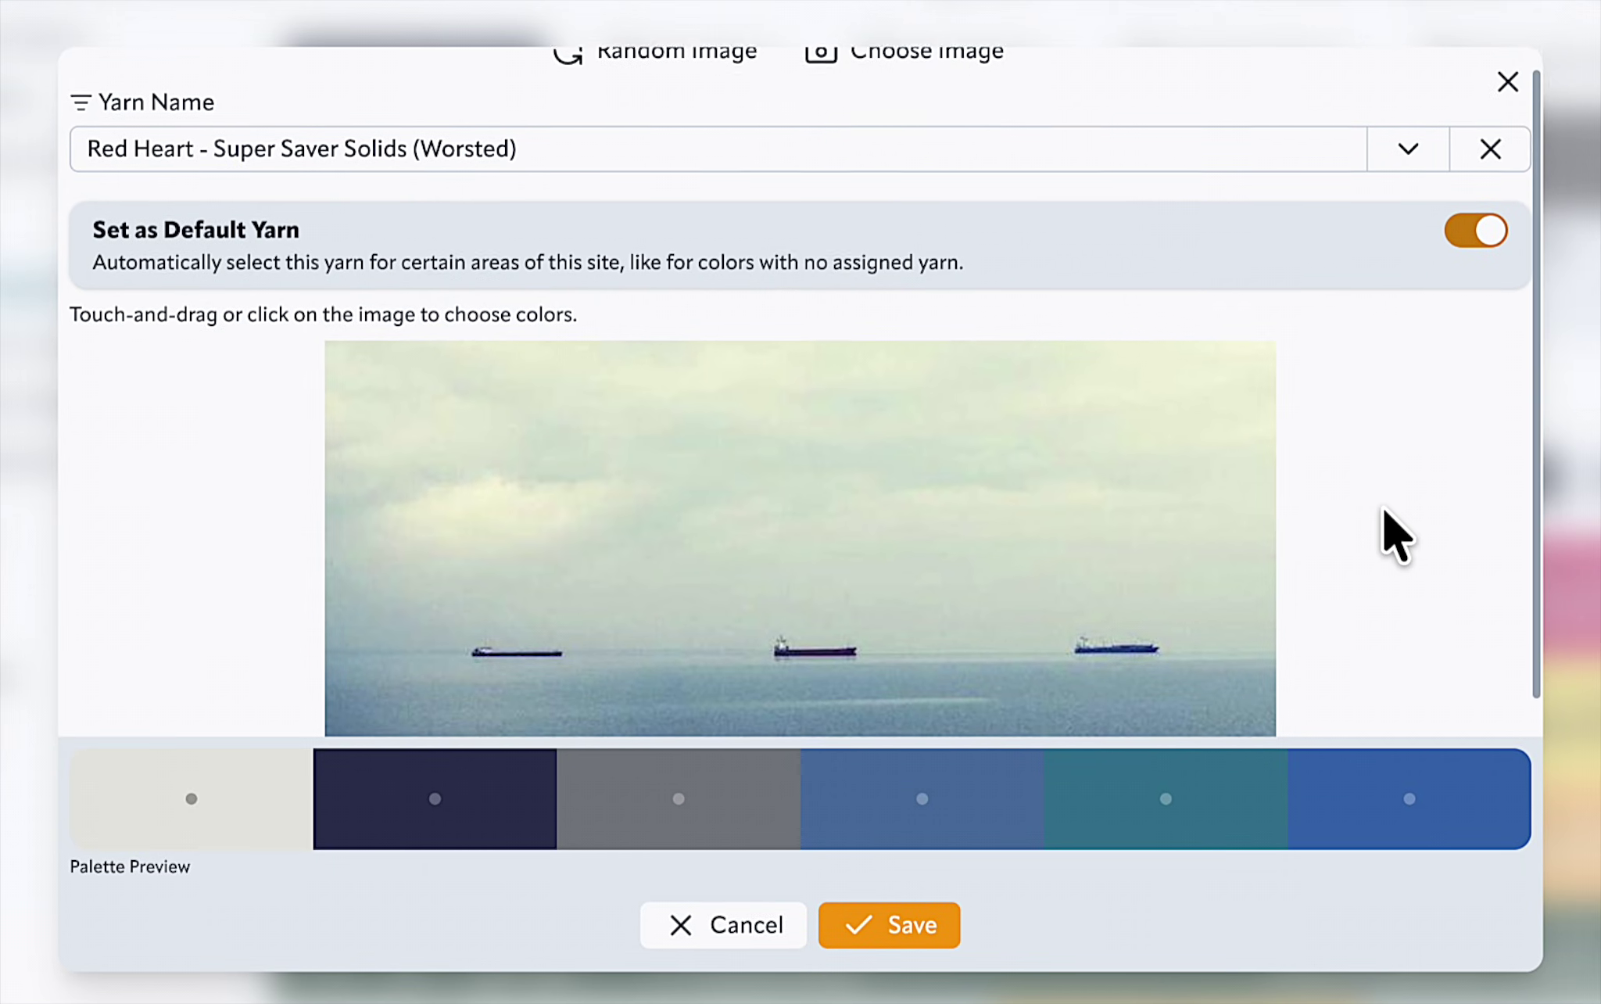
pyautogui.scroll(-1, 1385, 536)
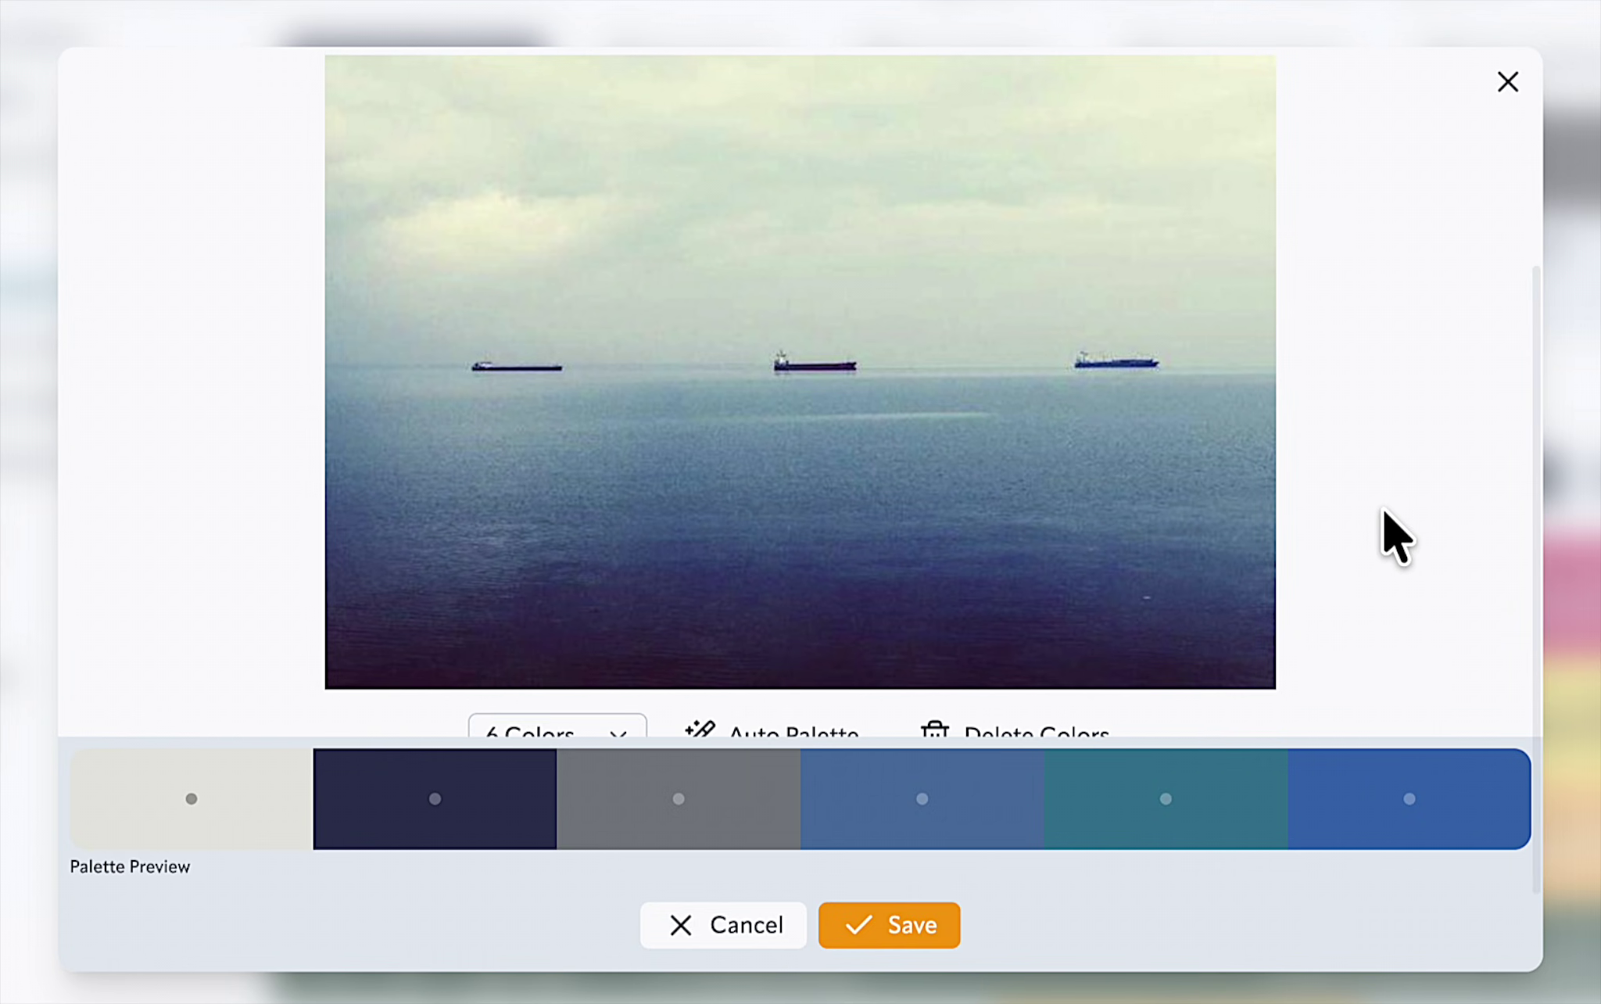
pyautogui.click(1182, 784)
pyautogui.click(977, 697)
pyautogui.click(1093, 799)
pyautogui.click(903, 697)
# Pick a pale sky color and Delft Blue from the photo and save the image palette to the gauge.
pyautogui.click(818, 296)
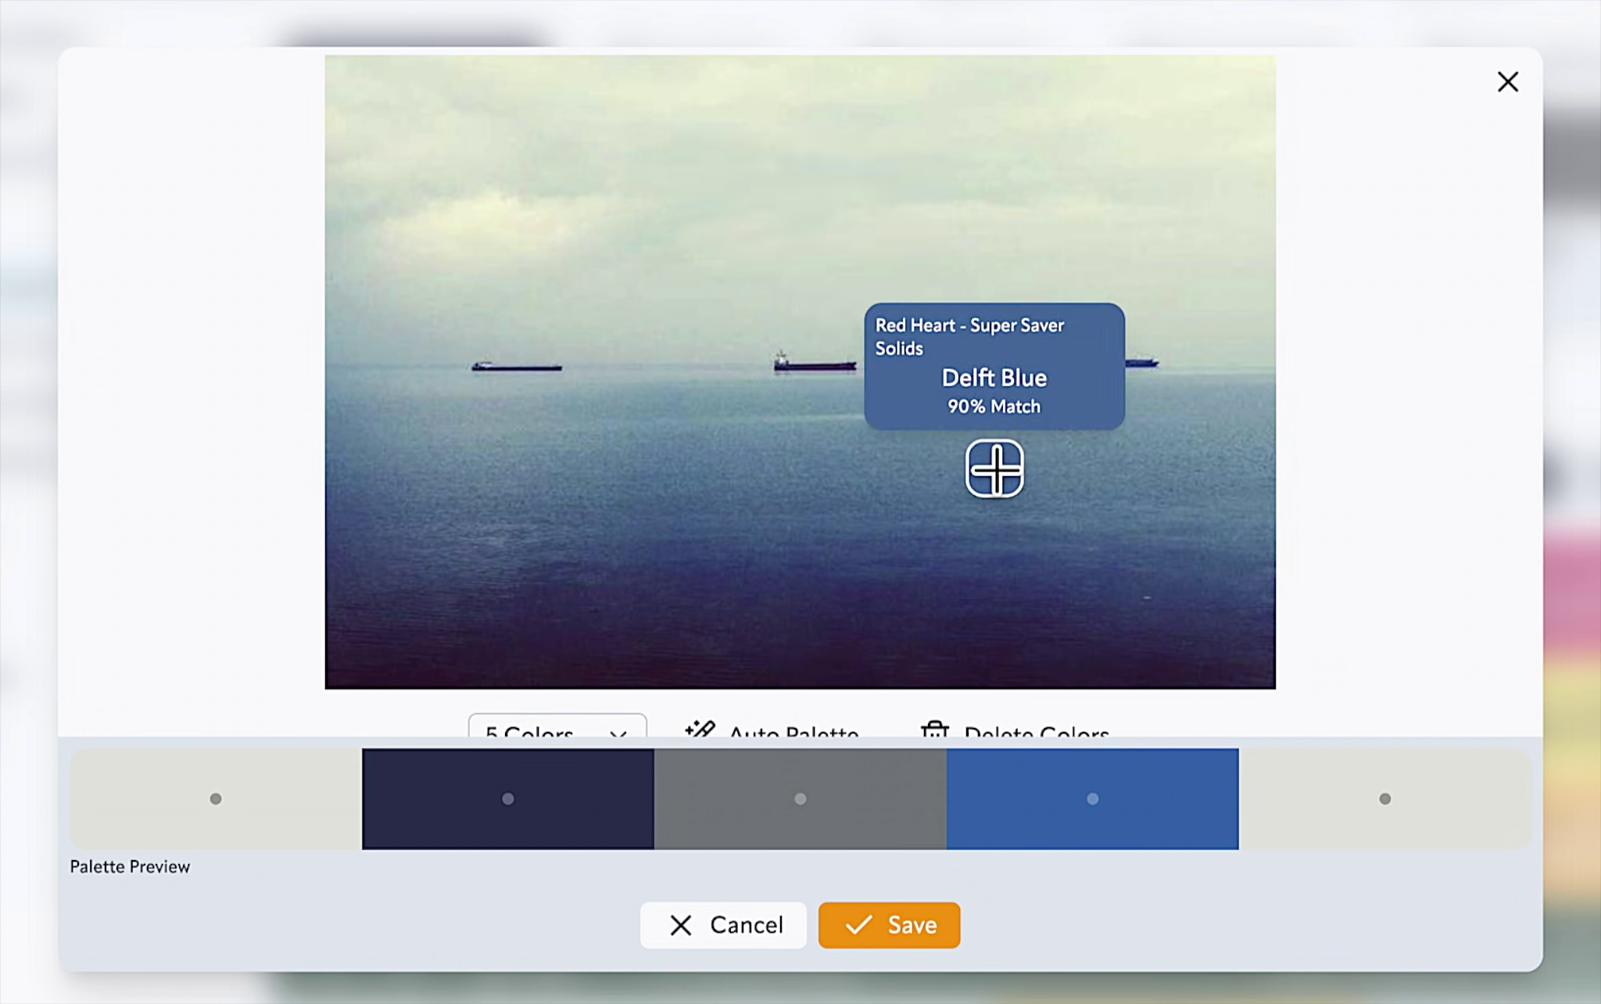
pyautogui.click(1012, 480)
pyautogui.click(889, 924)
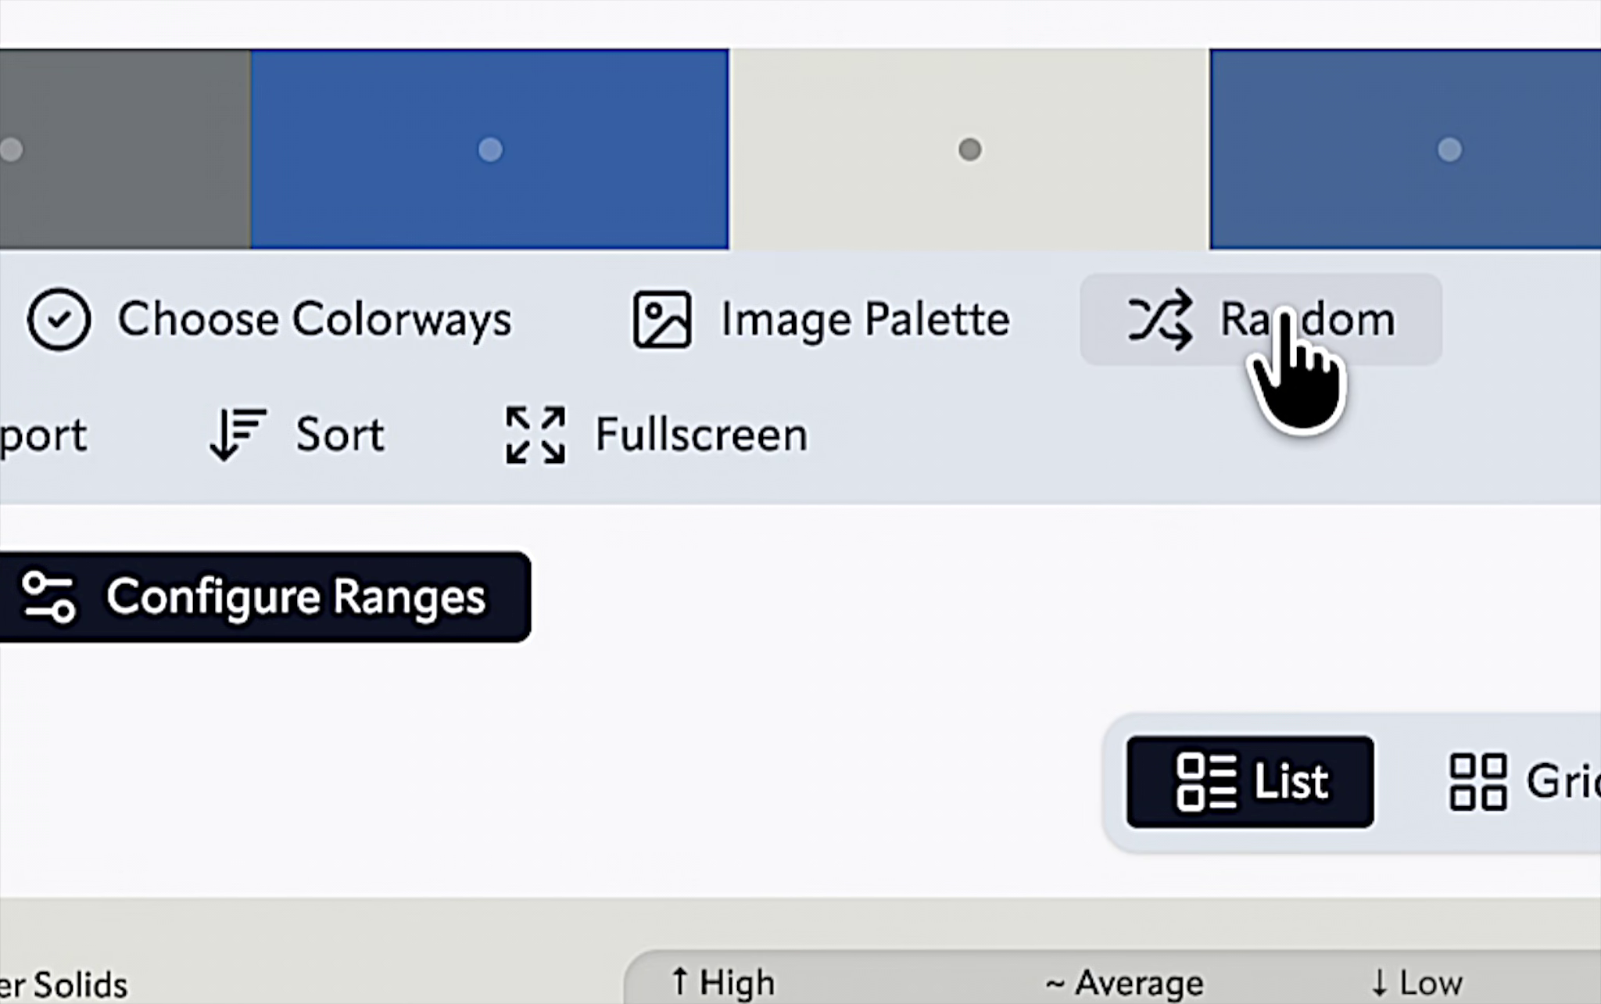
# Generate a random 6-color Super Saver Solids palette with Light Sage locked, randomize it several times and save it.
pyautogui.click(1281, 312)
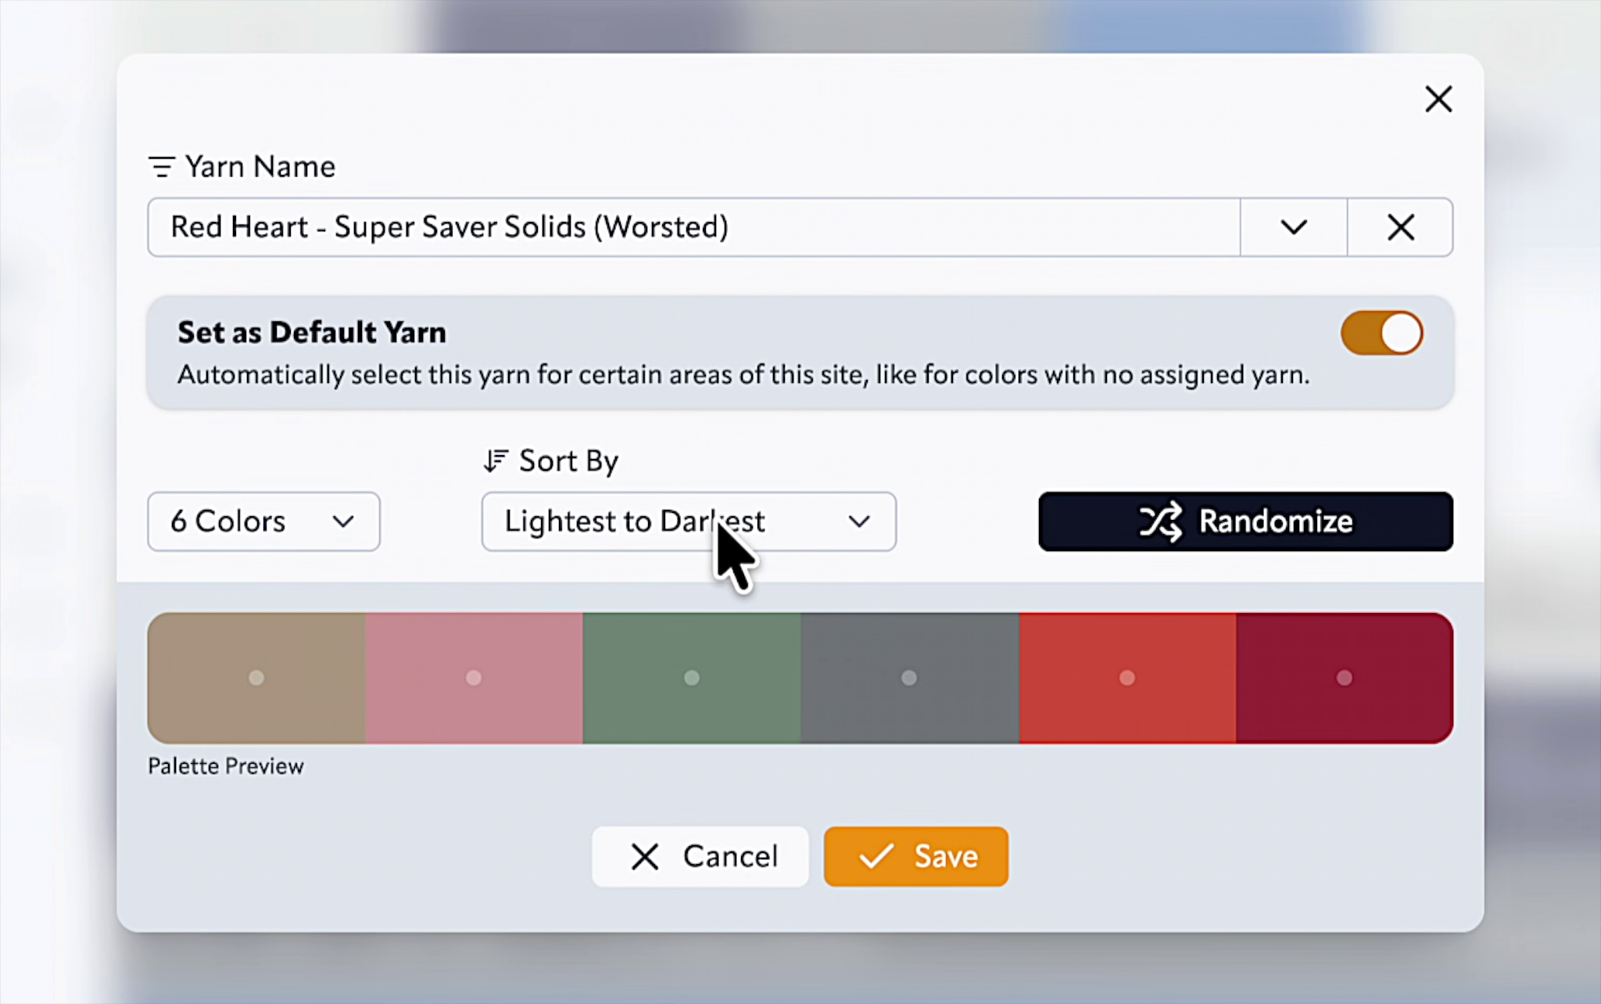
pyautogui.moveTo(689, 689)
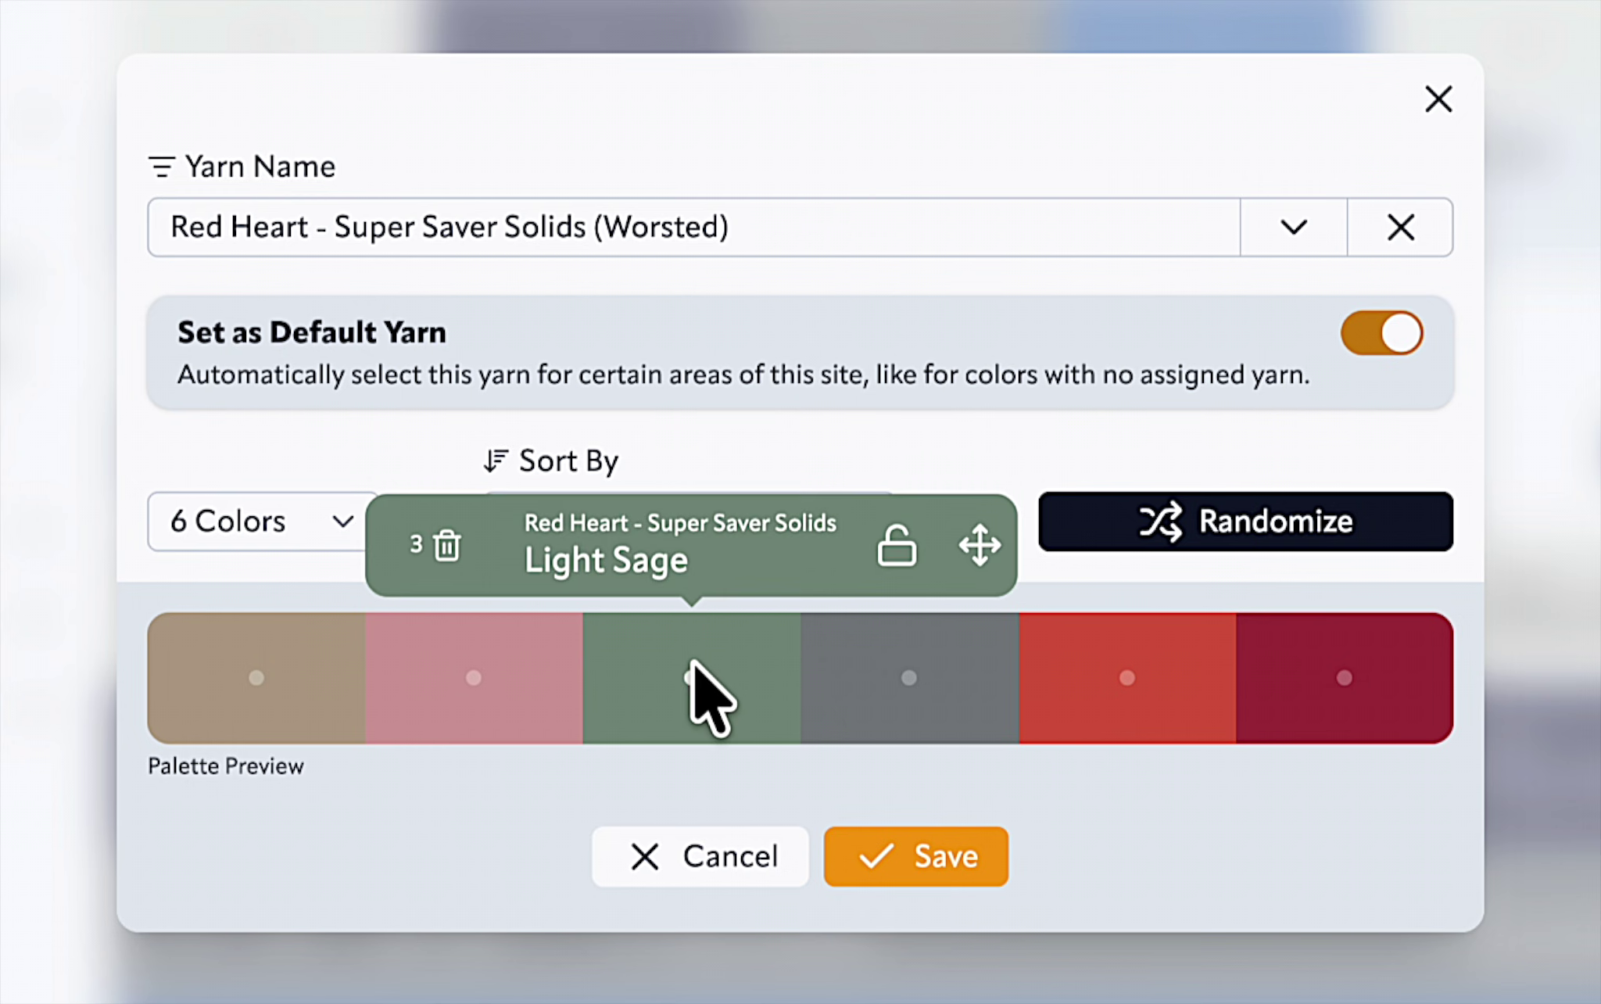
pyautogui.click(876, 539)
pyautogui.click(1178, 512)
pyautogui.click(1193, 512)
pyautogui.click(1204, 512)
pyautogui.click(1204, 512)
pyautogui.click(972, 877)
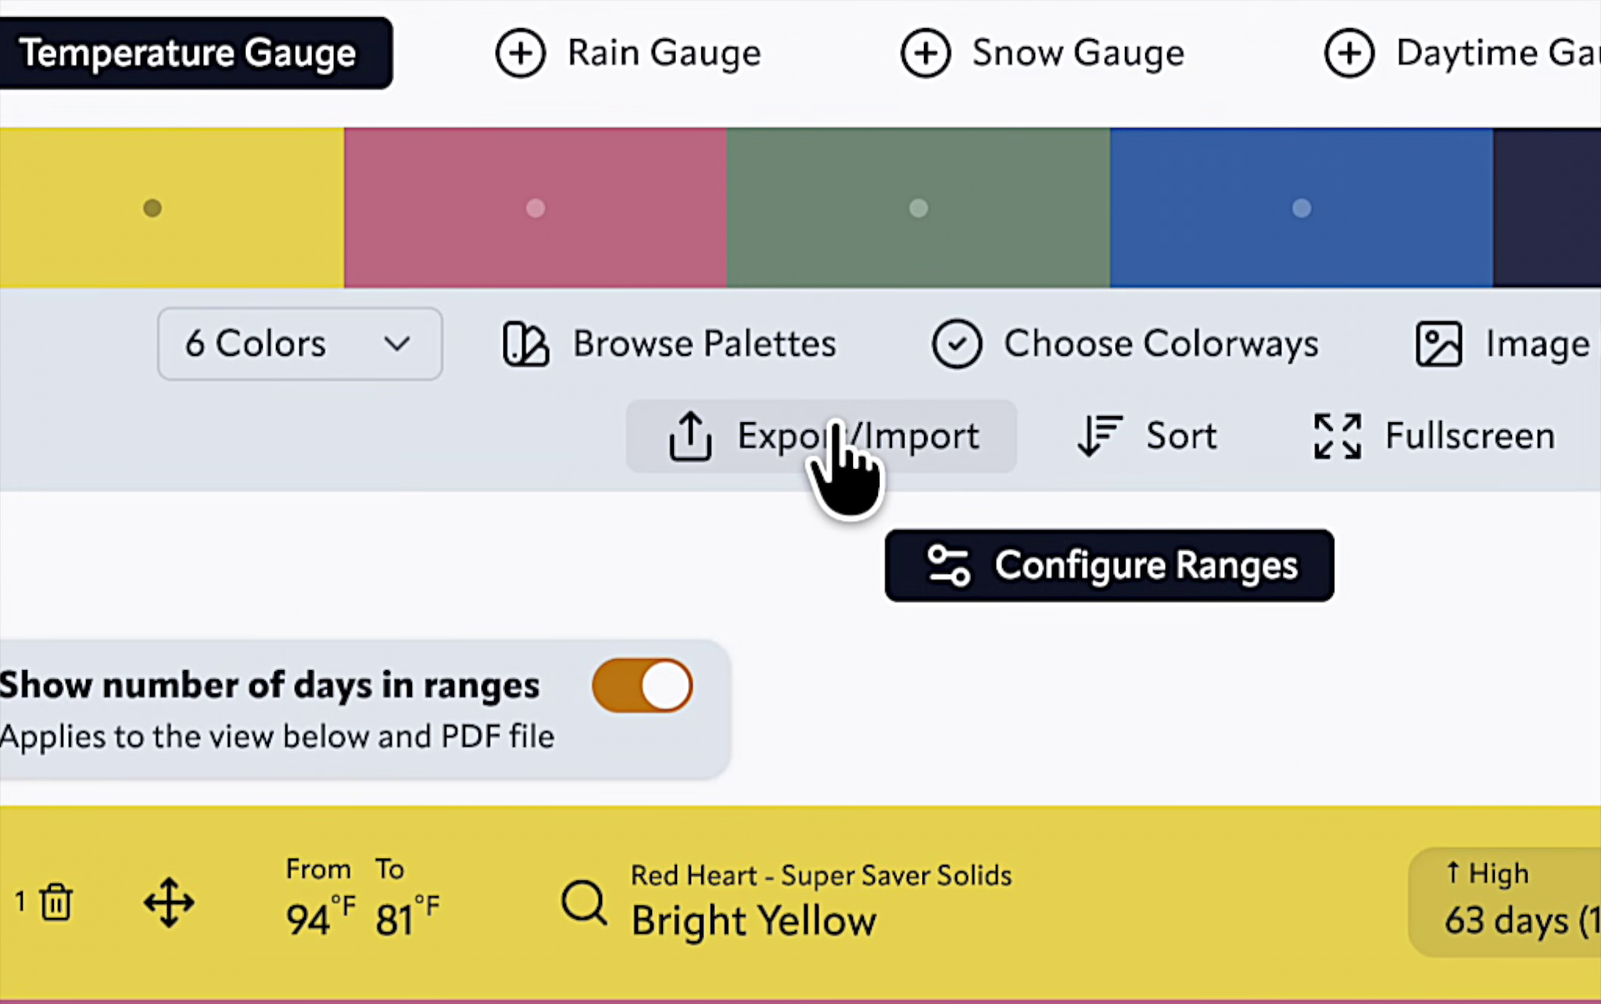
# Preview importing a 10-color palette from a coolors.co URL into the gauge and close the import dialog.
pyautogui.click(832, 426)
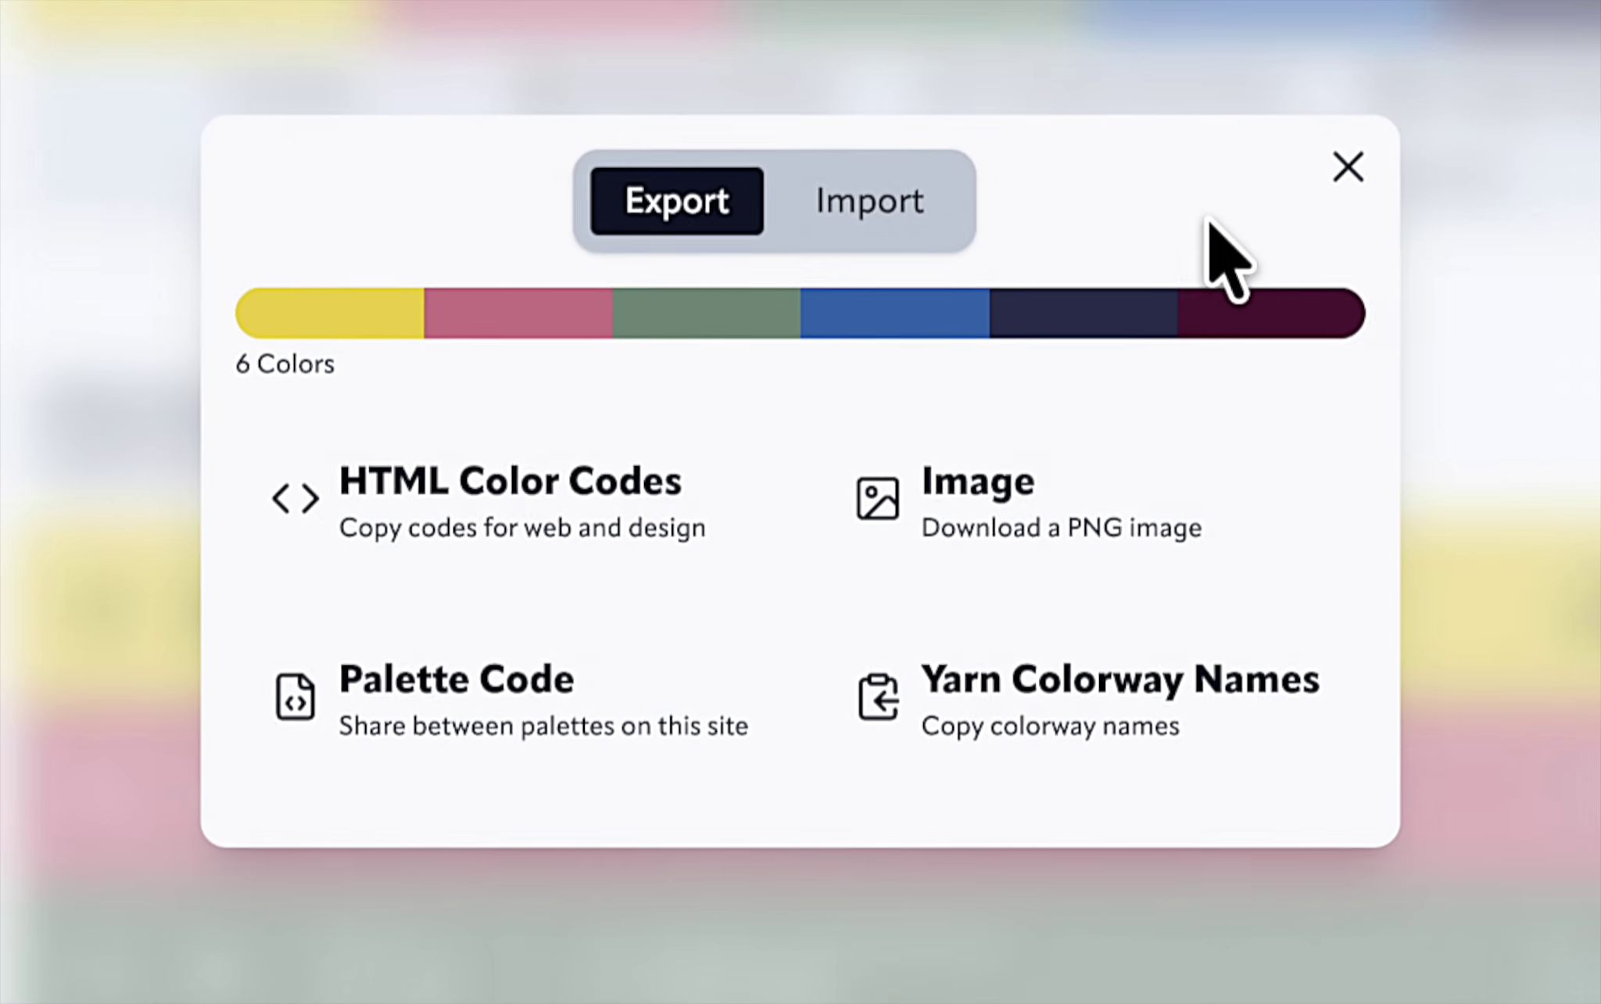
pyautogui.click(911, 176)
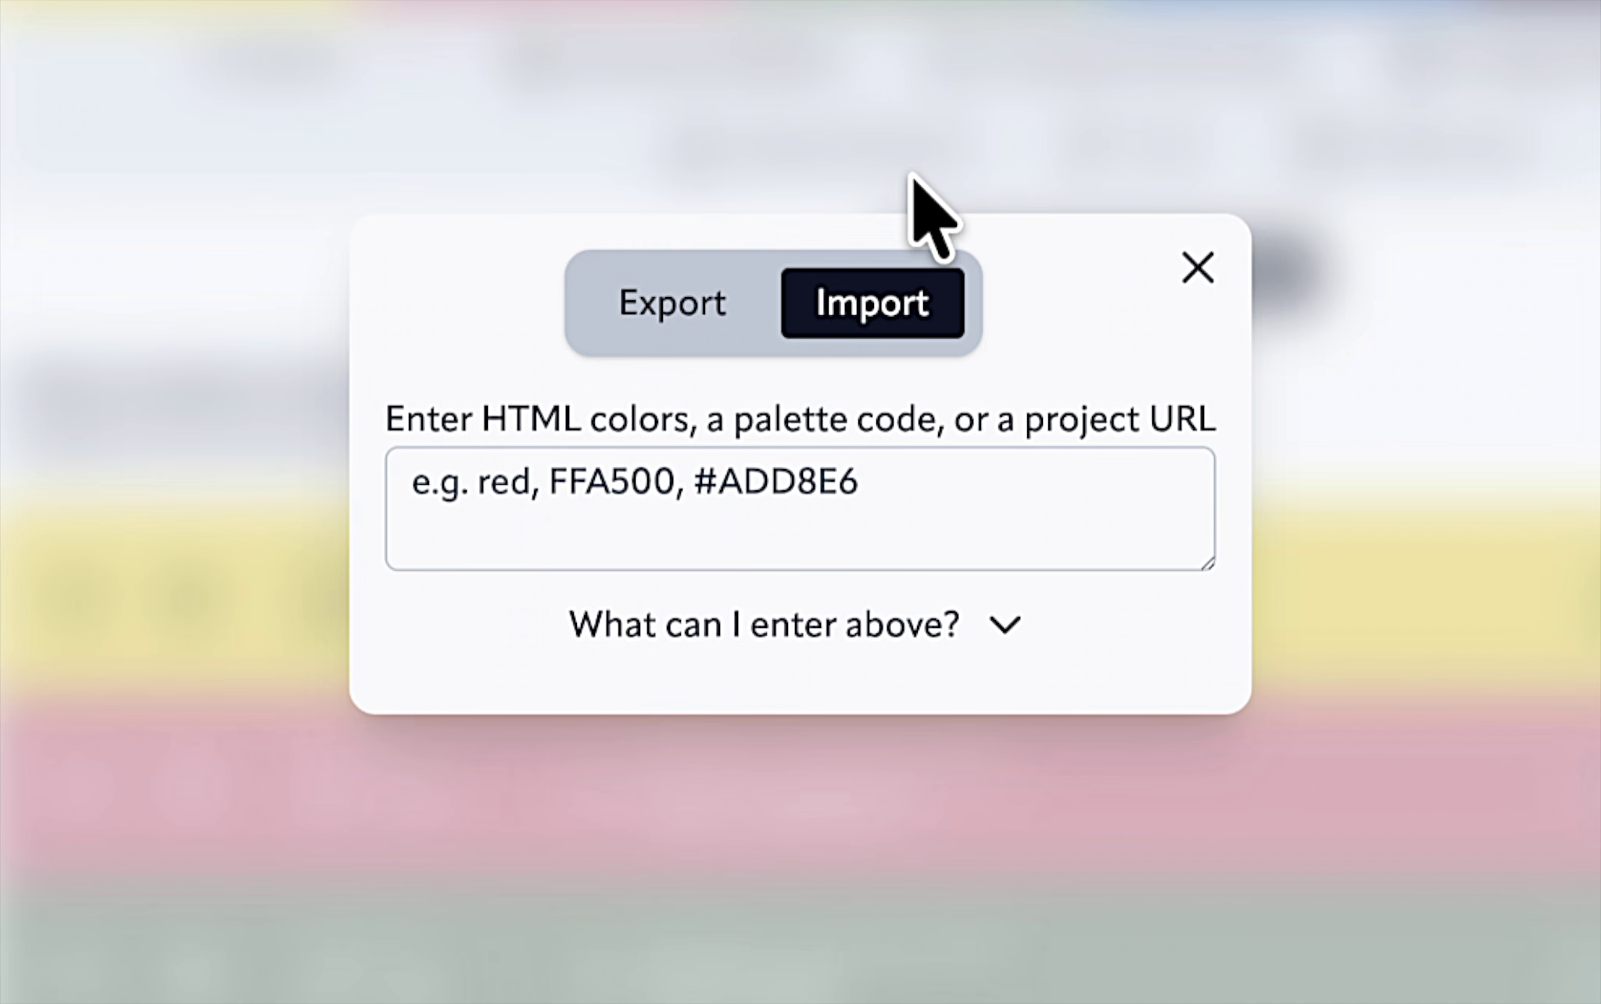
pyautogui.click(653, 512)
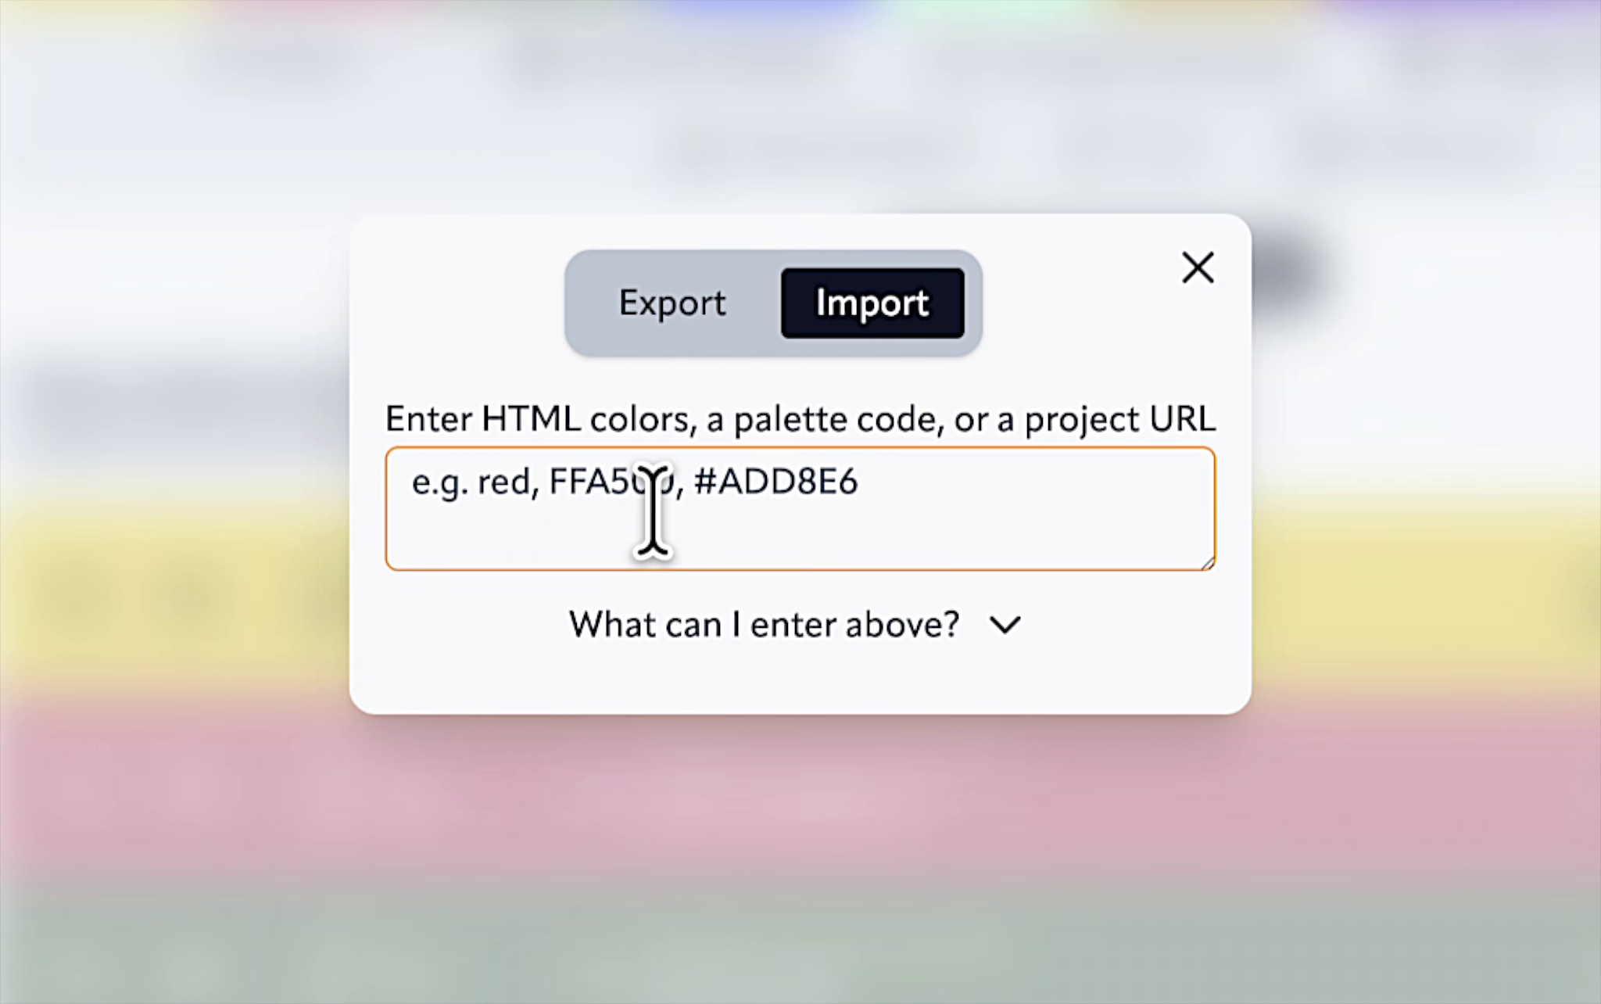
pyautogui.write('#7f3b08, #b85d08, #e68e26, #fdc57f, #fbead3, #e6e7f0, #bfbbda, #8b7fb4, #592f8c, #2d004b')
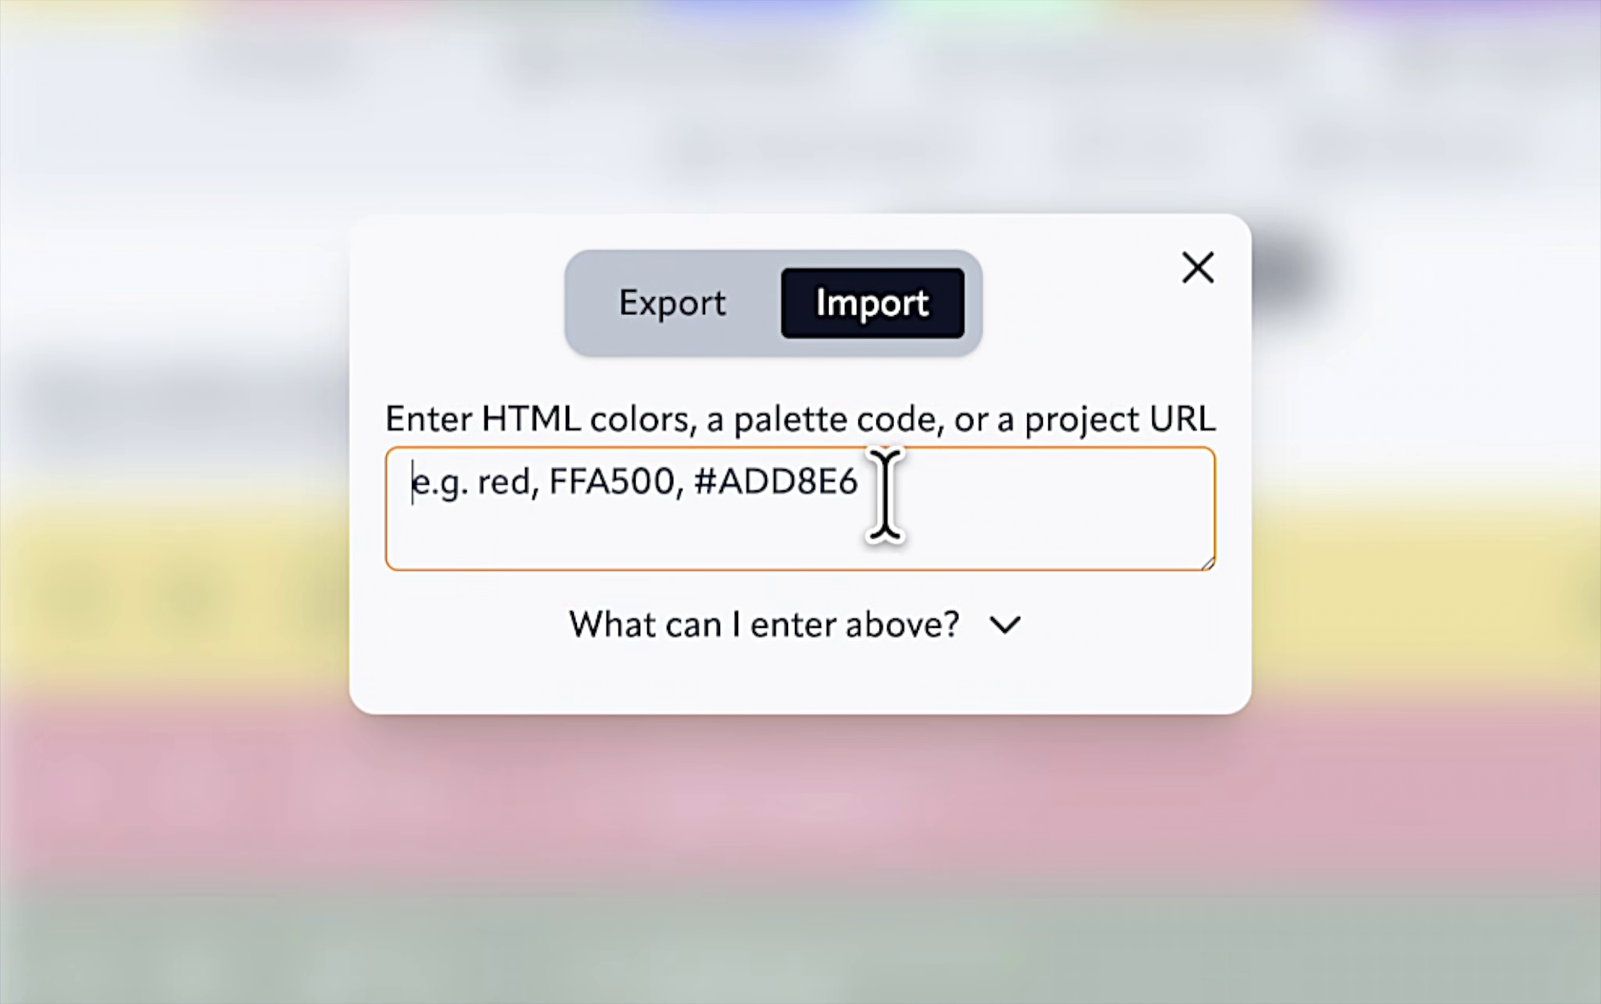
pyautogui.hotkey('ctrl', 'v')
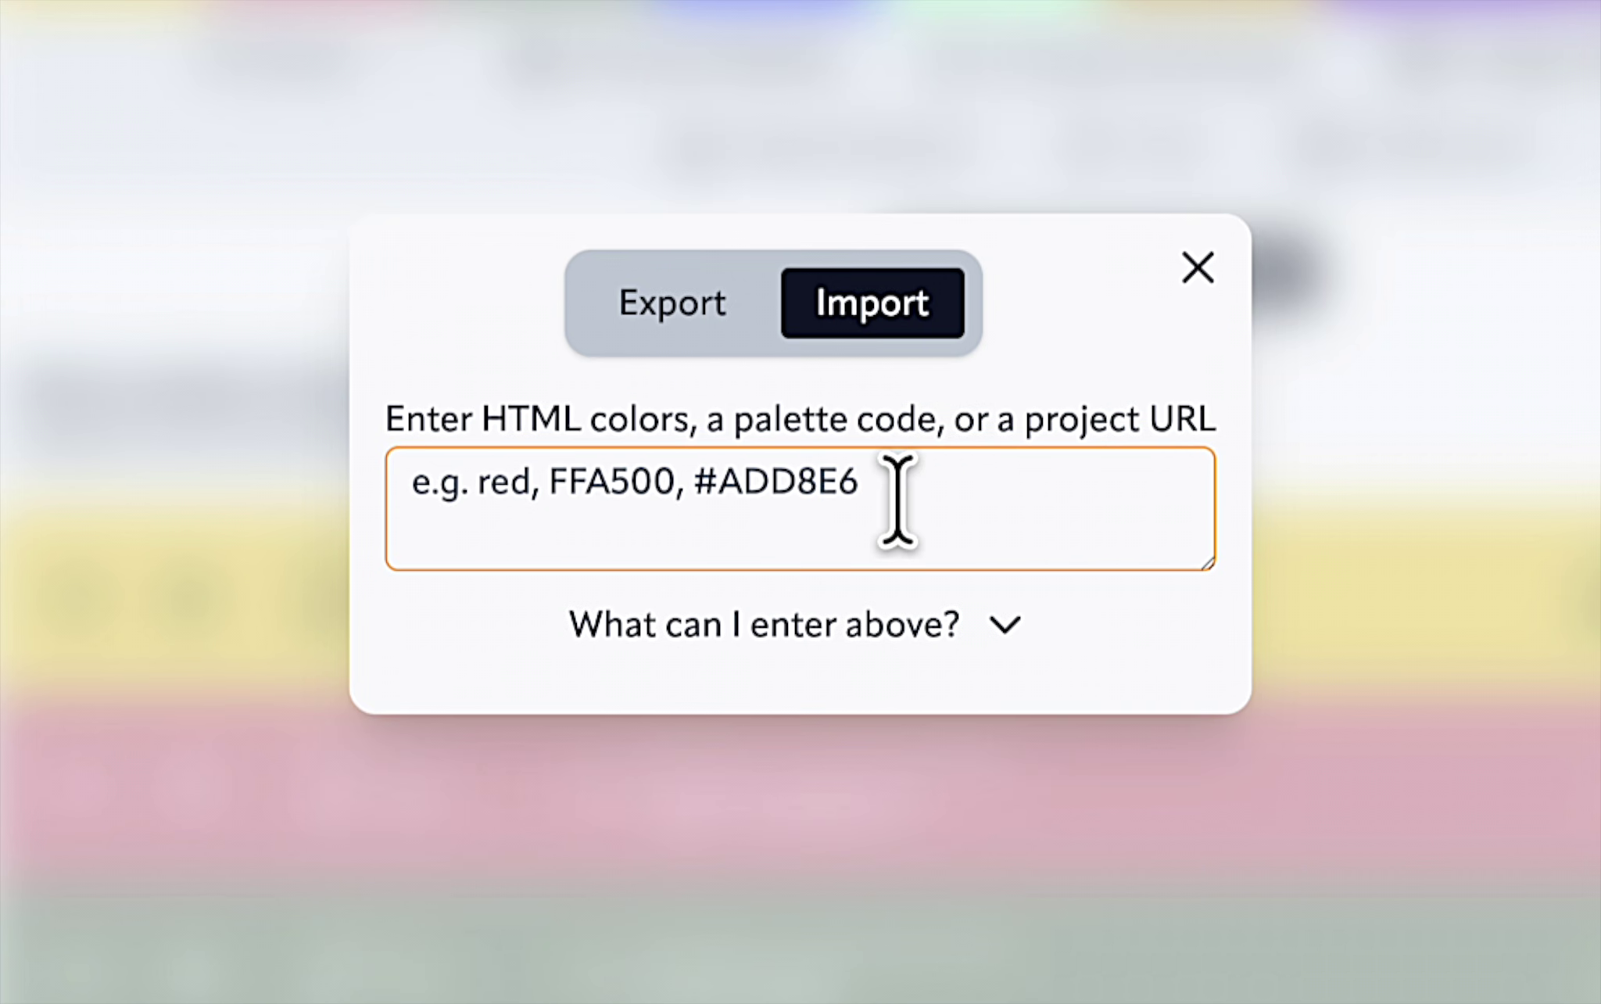
pyautogui.hotkey('ctrl', 'v')
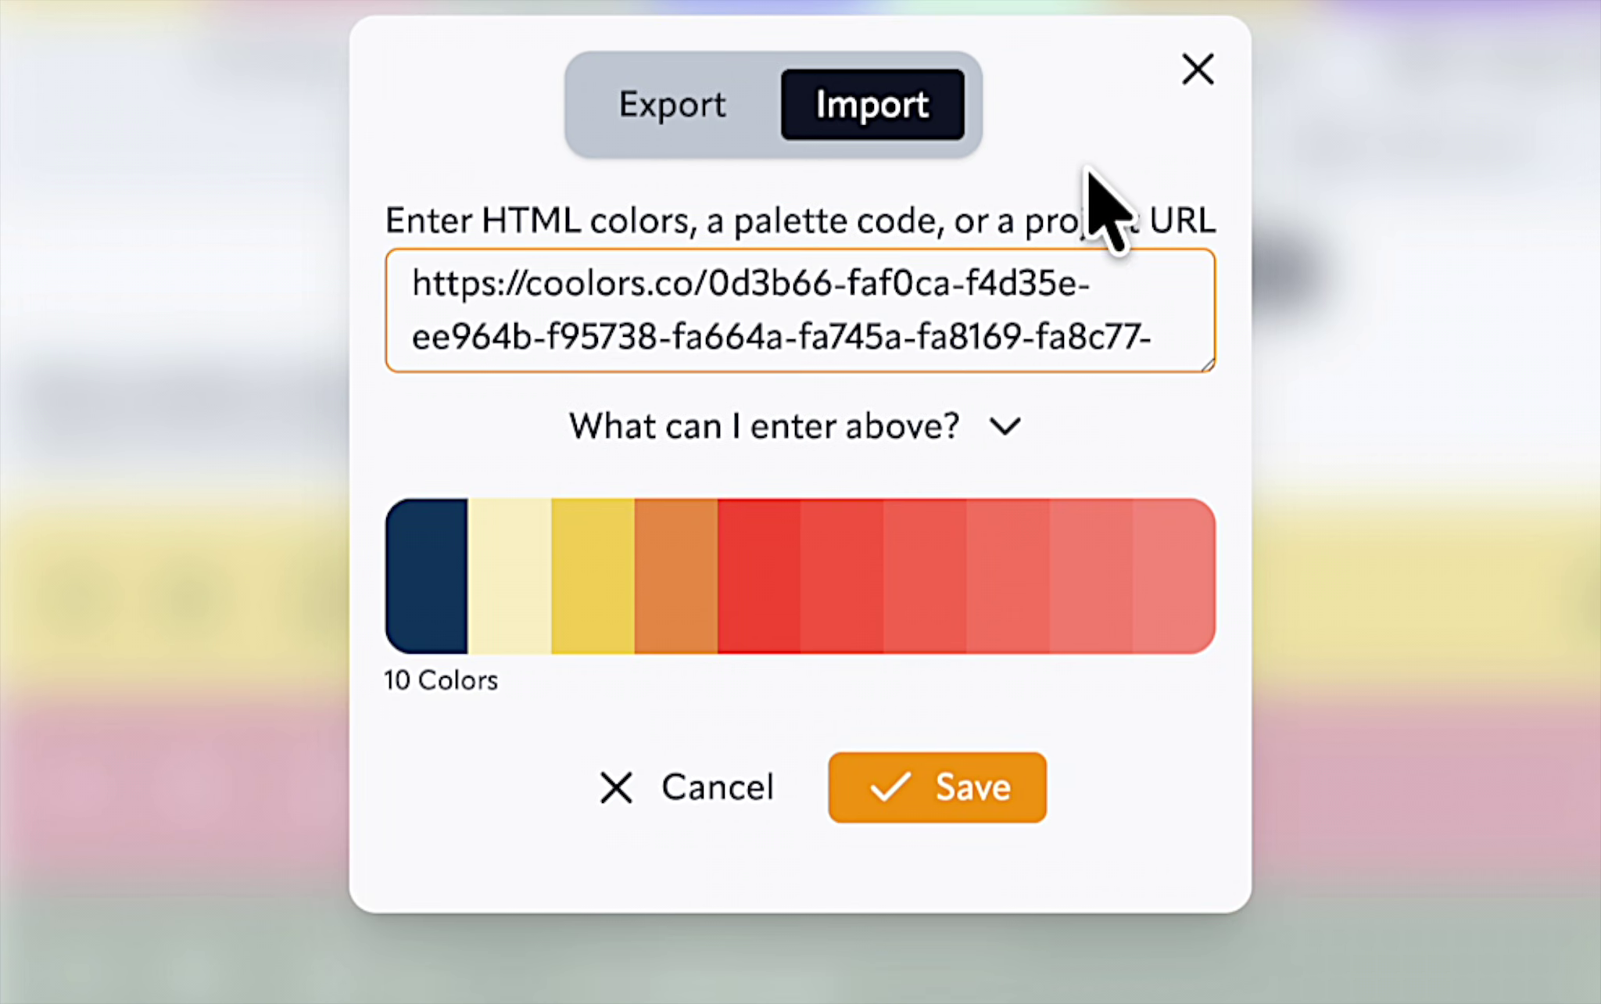
pyautogui.click(1197, 69)
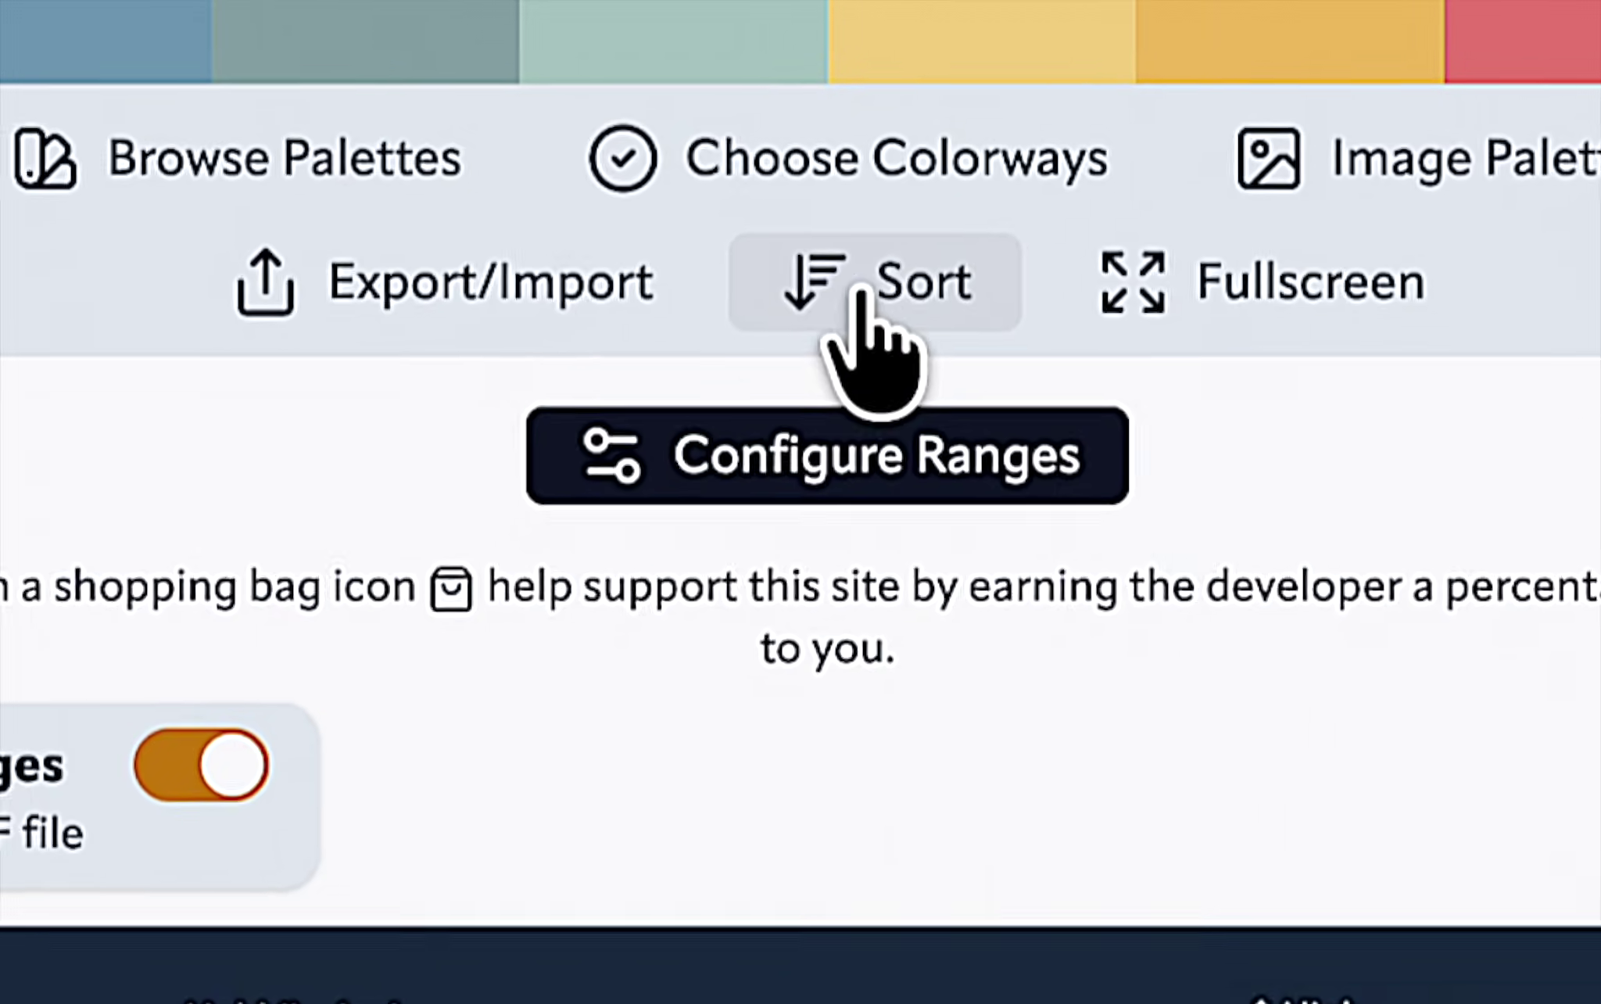
# Reverse the order of the 10-color palette so it runs from dark red to navy, and save it.
pyautogui.click(921, 309)
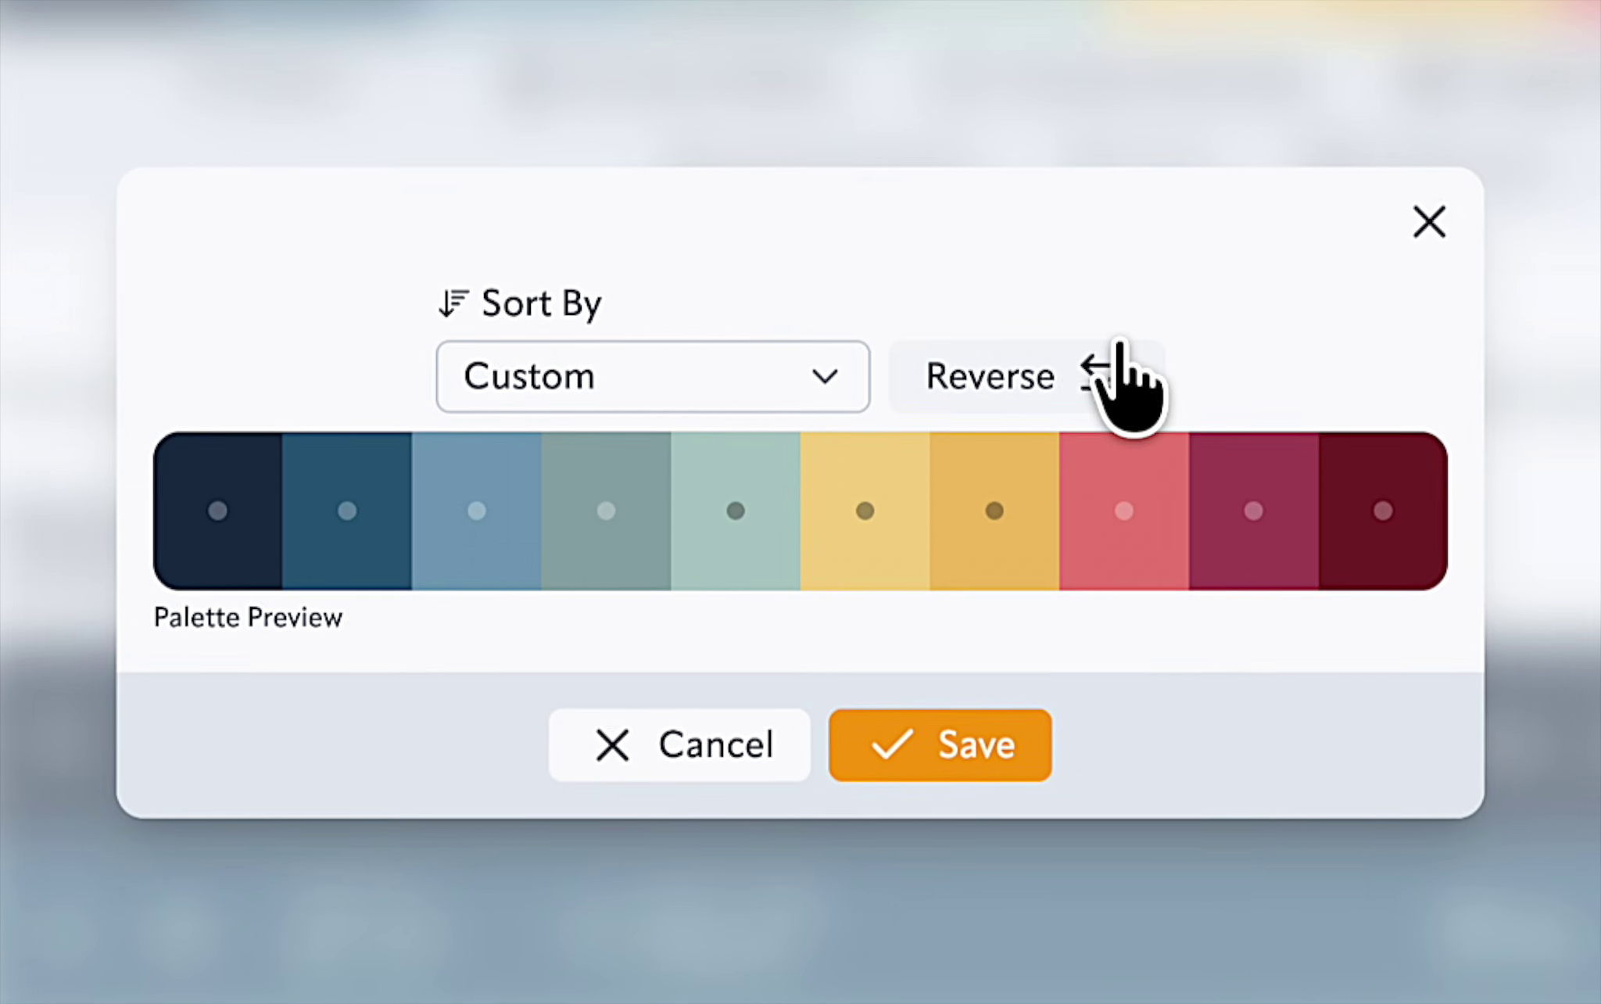
pyautogui.click(827, 544)
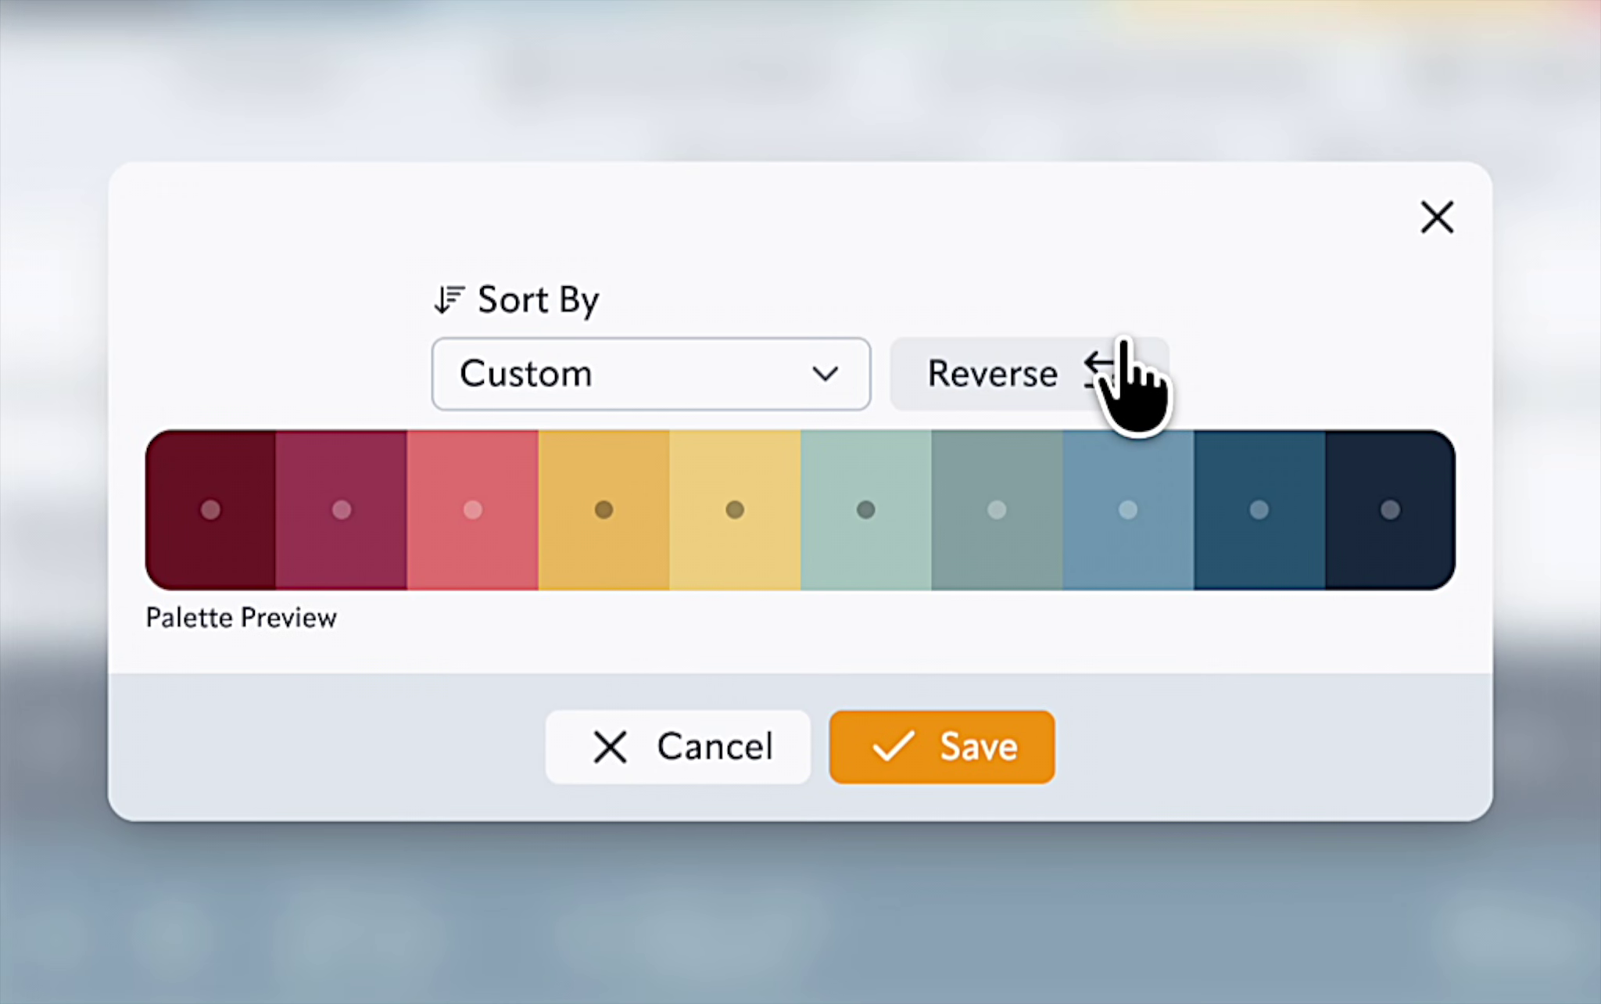
pyautogui.click(970, 751)
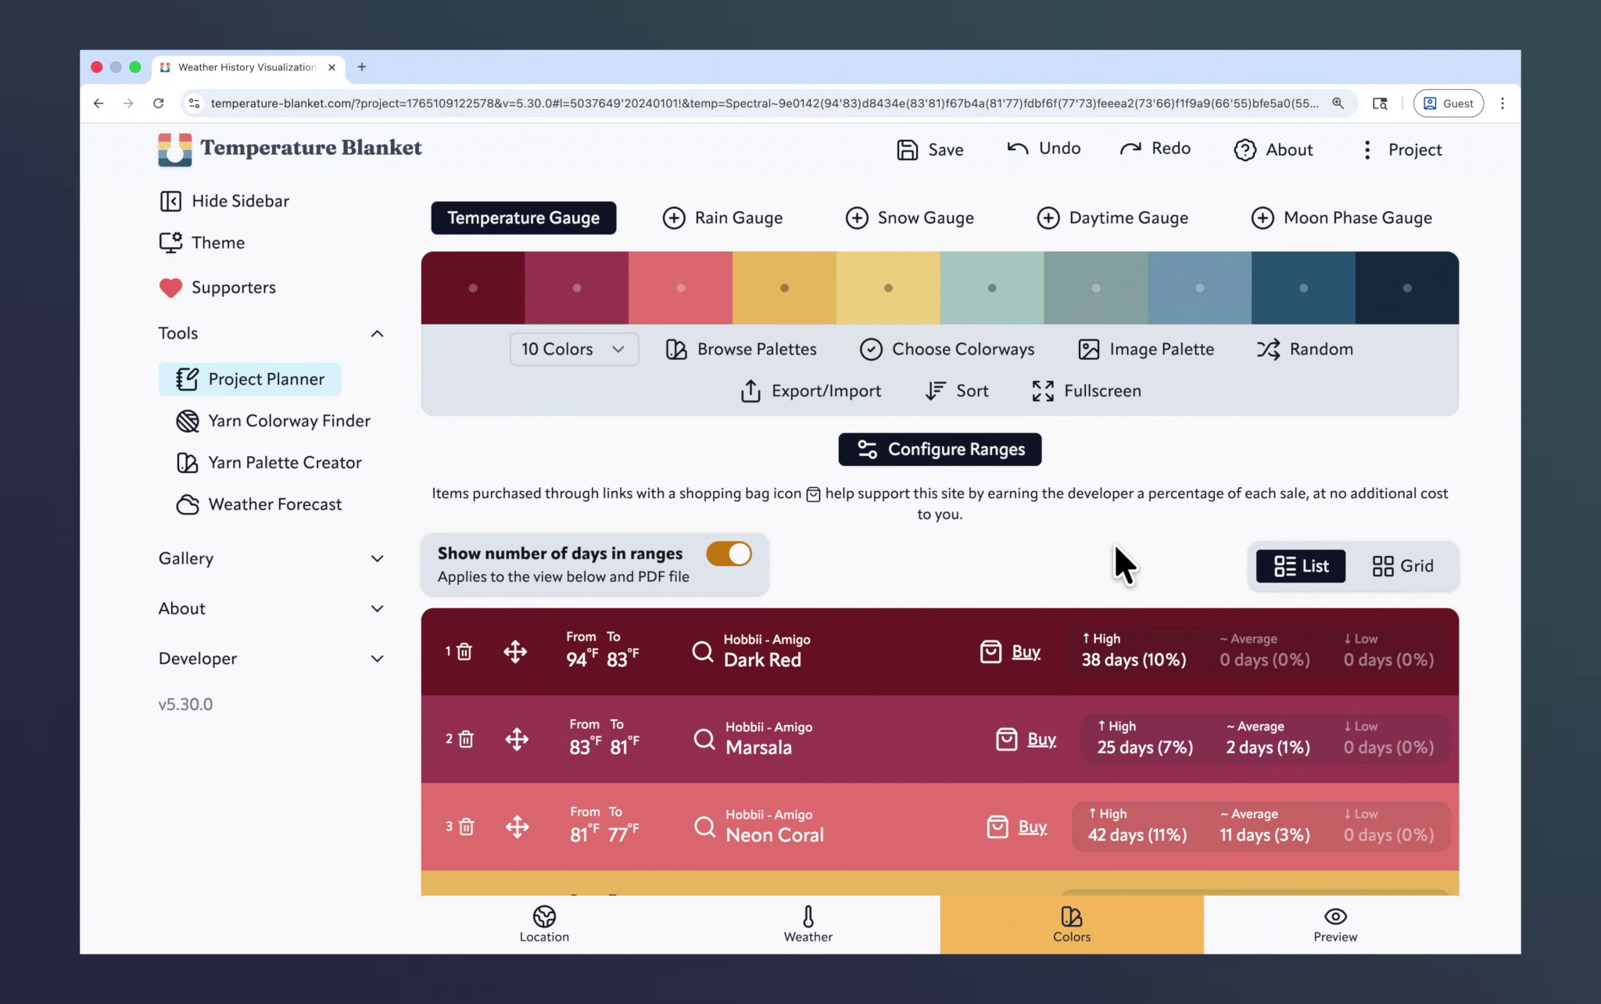
# Review the gauge's day counts and the blanket preview, and return to the gauge colors.
pyautogui.scroll(-5, 1115, 548)
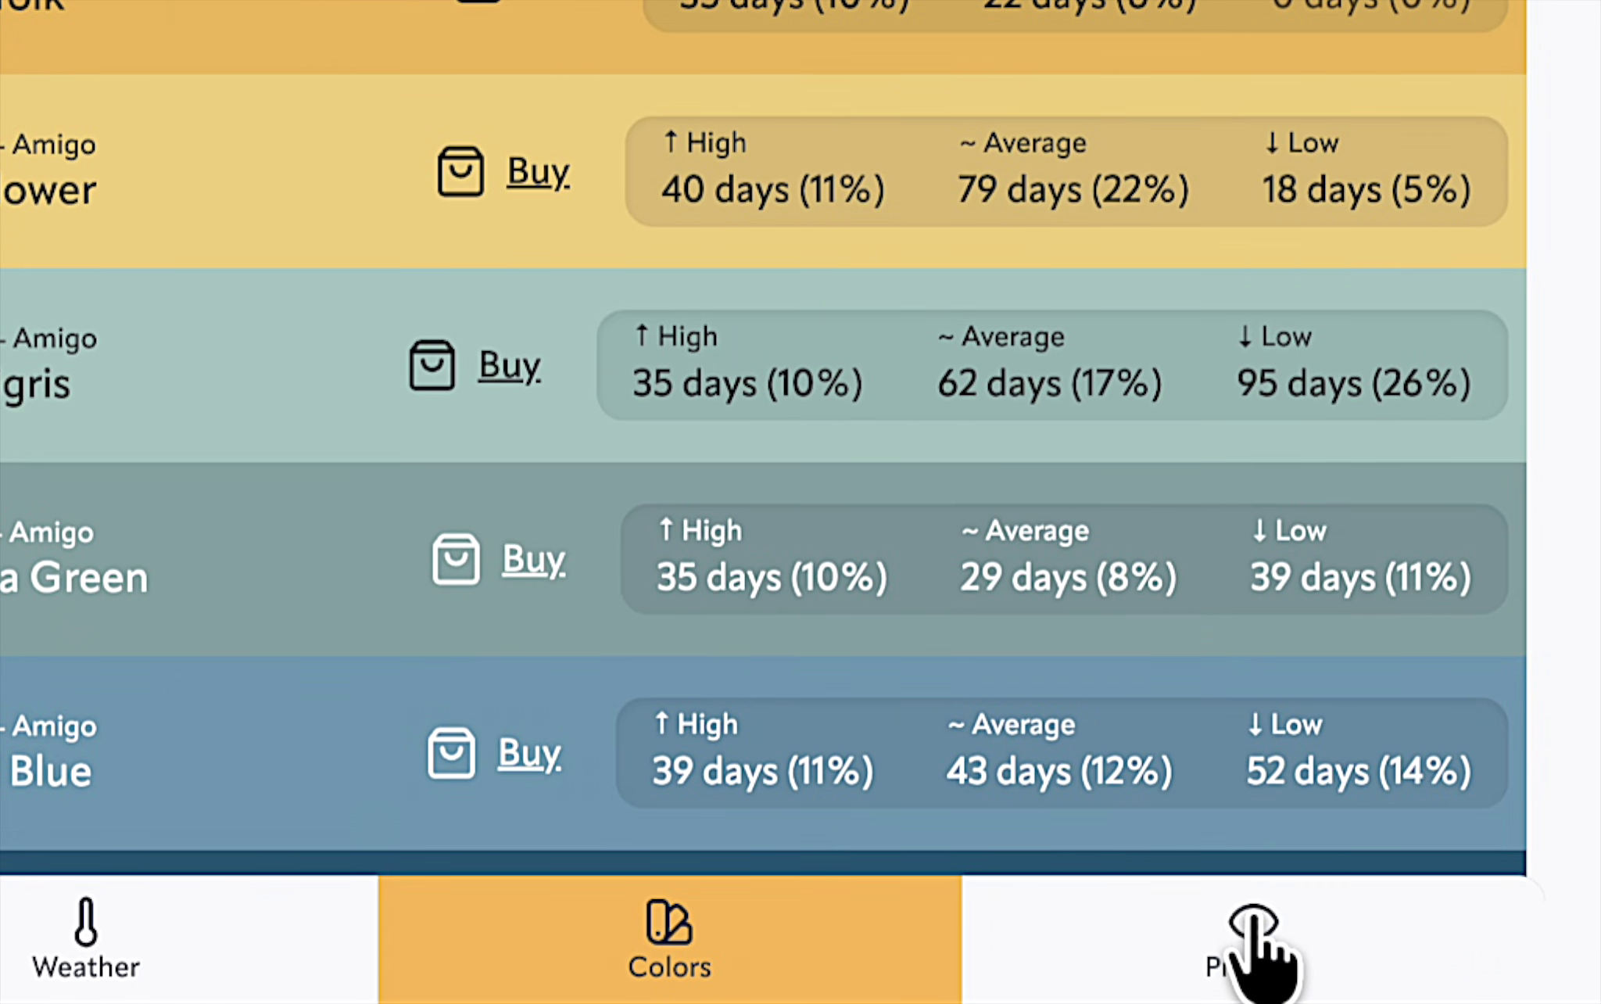
pyautogui.click(1396, 968)
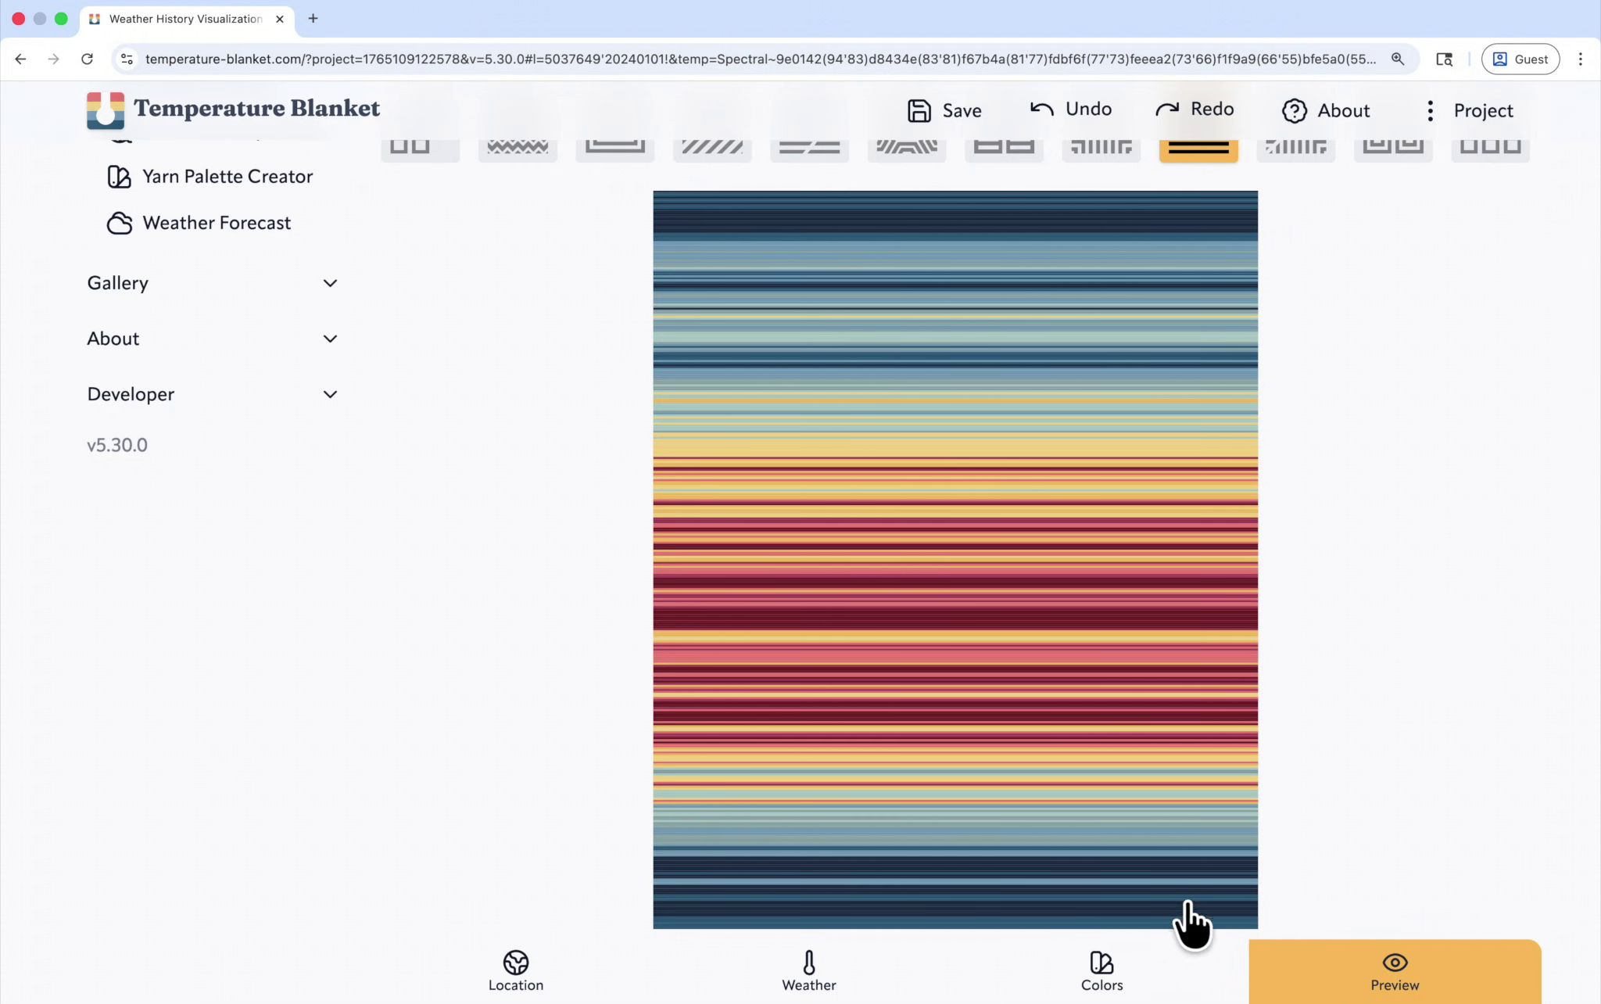
pyautogui.click(1149, 968)
pyautogui.scroll(4, 1032, 305)
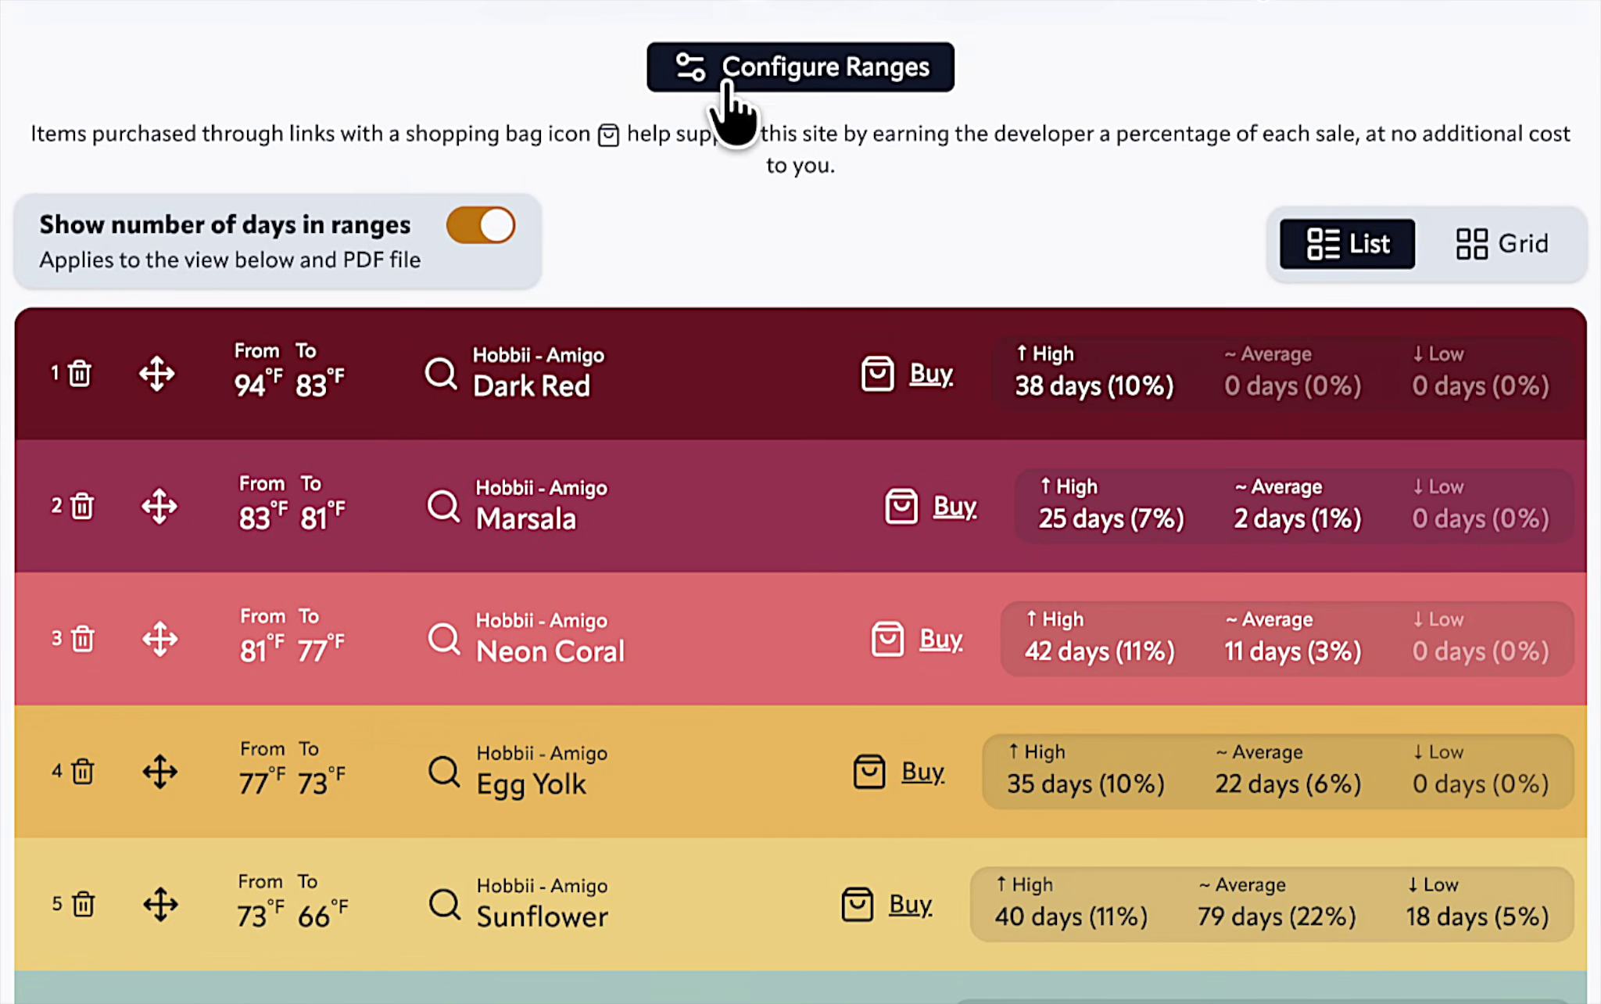
# Open the temperature range configuration, try the Low to High direction and set it back to High to Low.
pyautogui.click(817, 94)
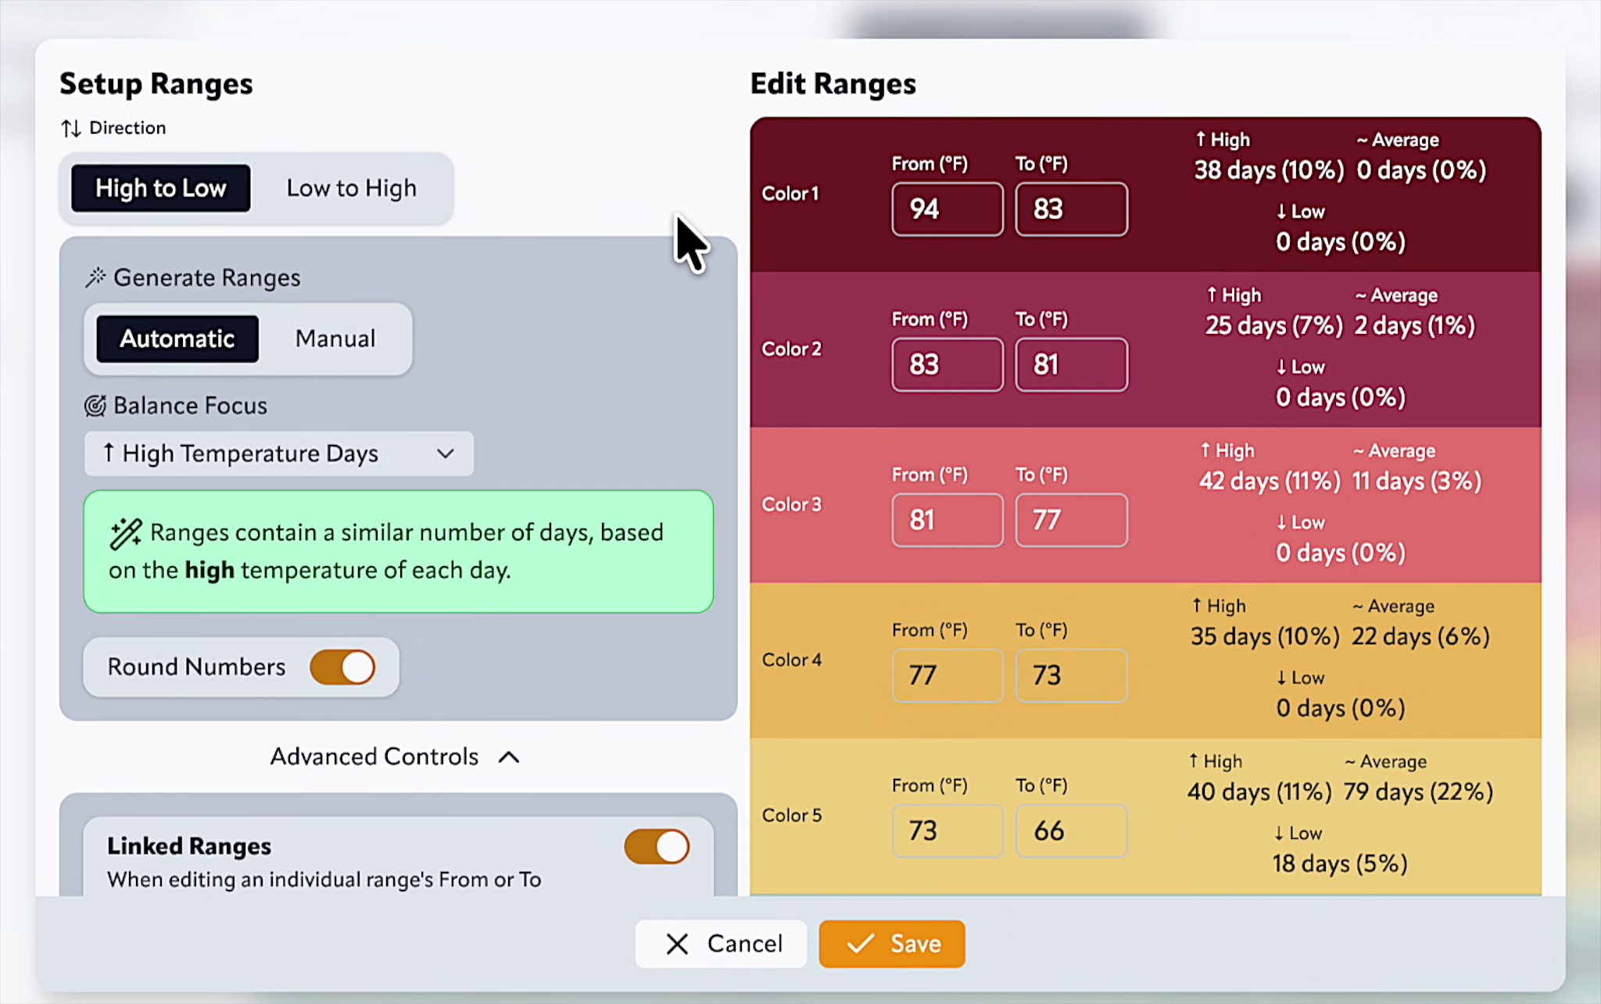
pyautogui.click(368, 200)
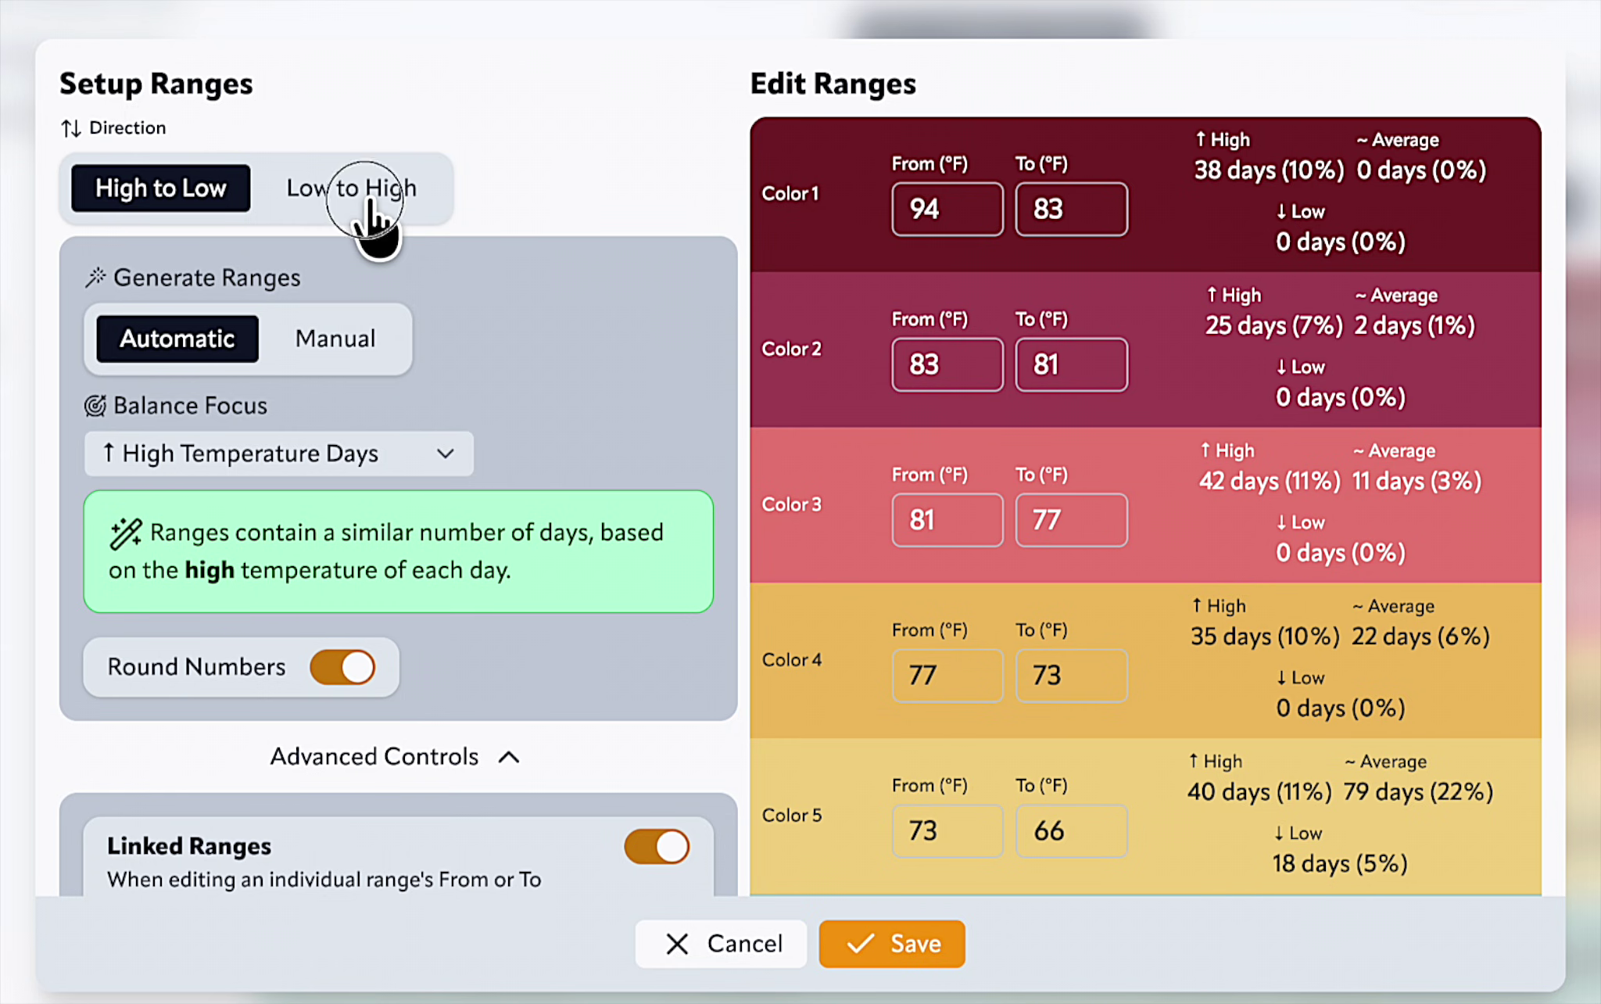
pyautogui.click(188, 187)
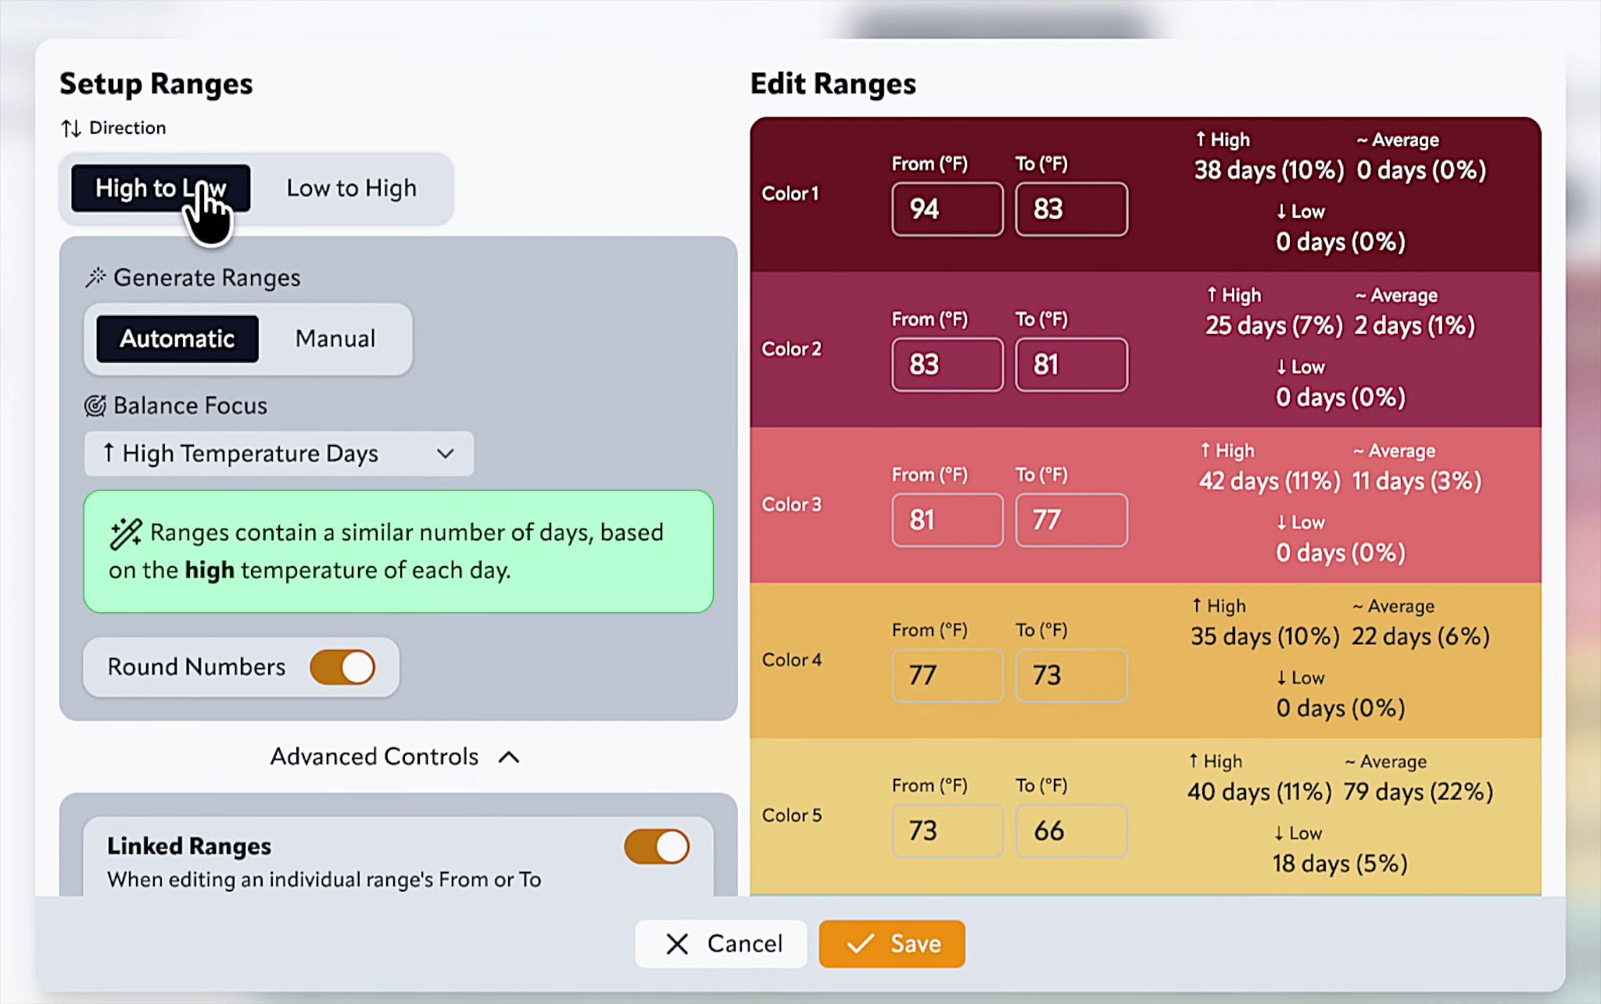
# Generate the ranges manually with a 10 °F increment starting from 100 °F.
pyautogui.click(391, 340)
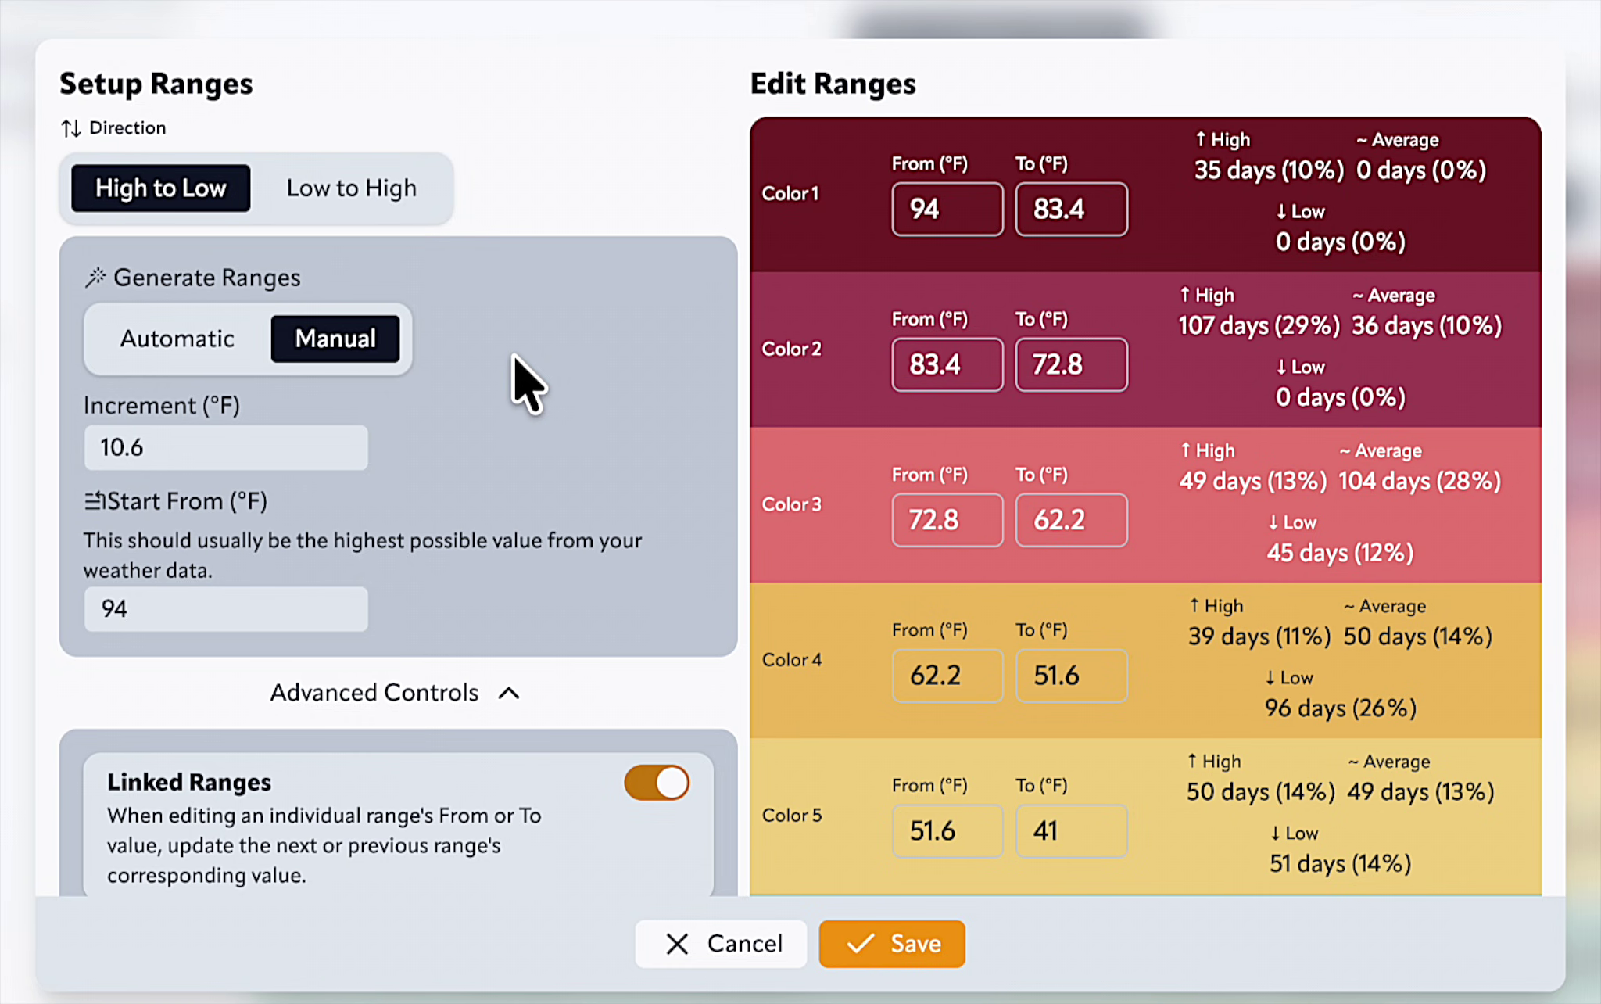
pyautogui.doubleClick(221, 439)
pyautogui.write('10')
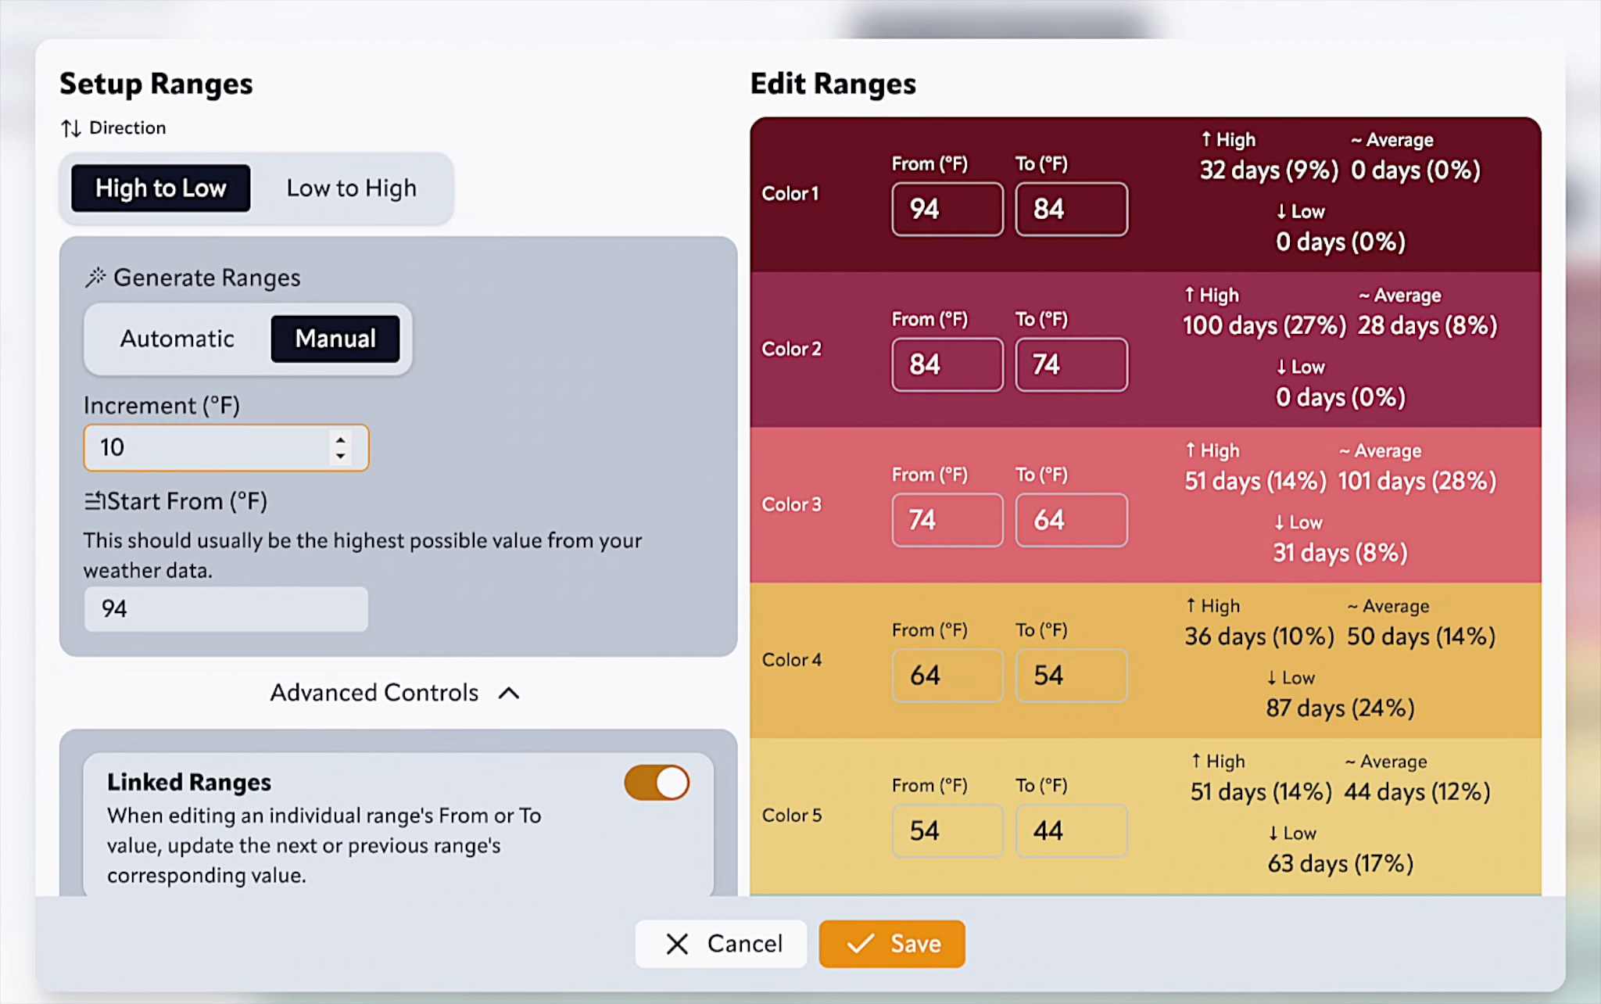
pyautogui.click(257, 598)
pyautogui.doubleClick(257, 599)
pyautogui.write('100')
pyautogui.click(550, 452)
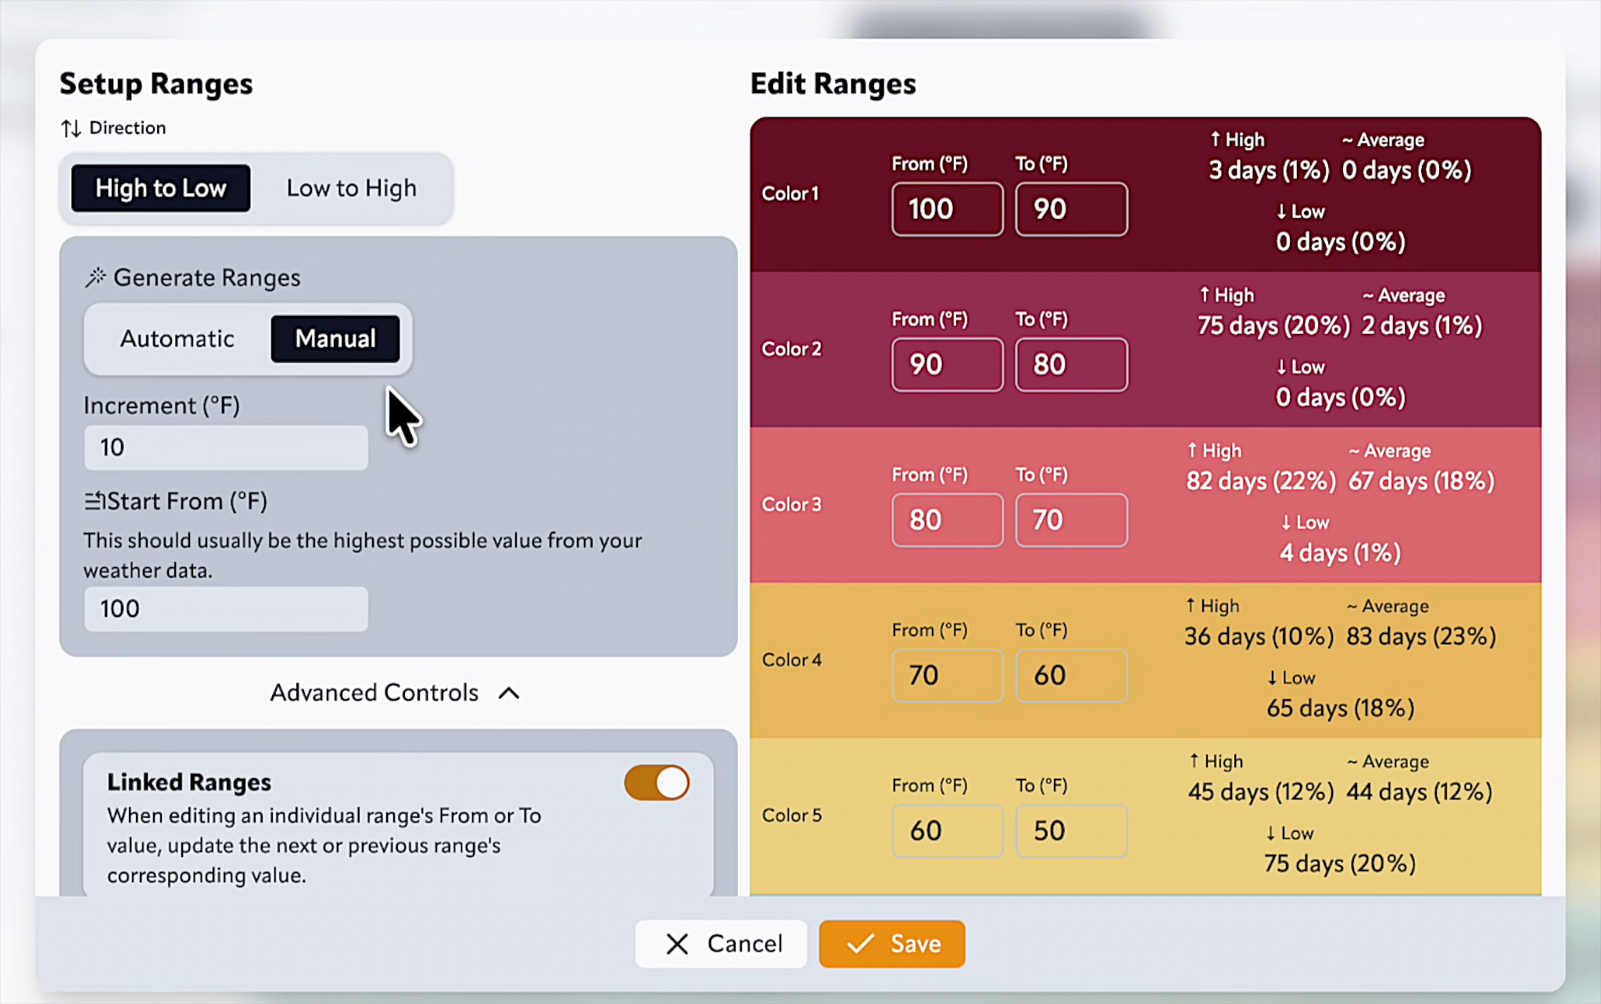
# Generate the ranges automatically with the balance focus on Low Temperature Days.
pyautogui.click(202, 348)
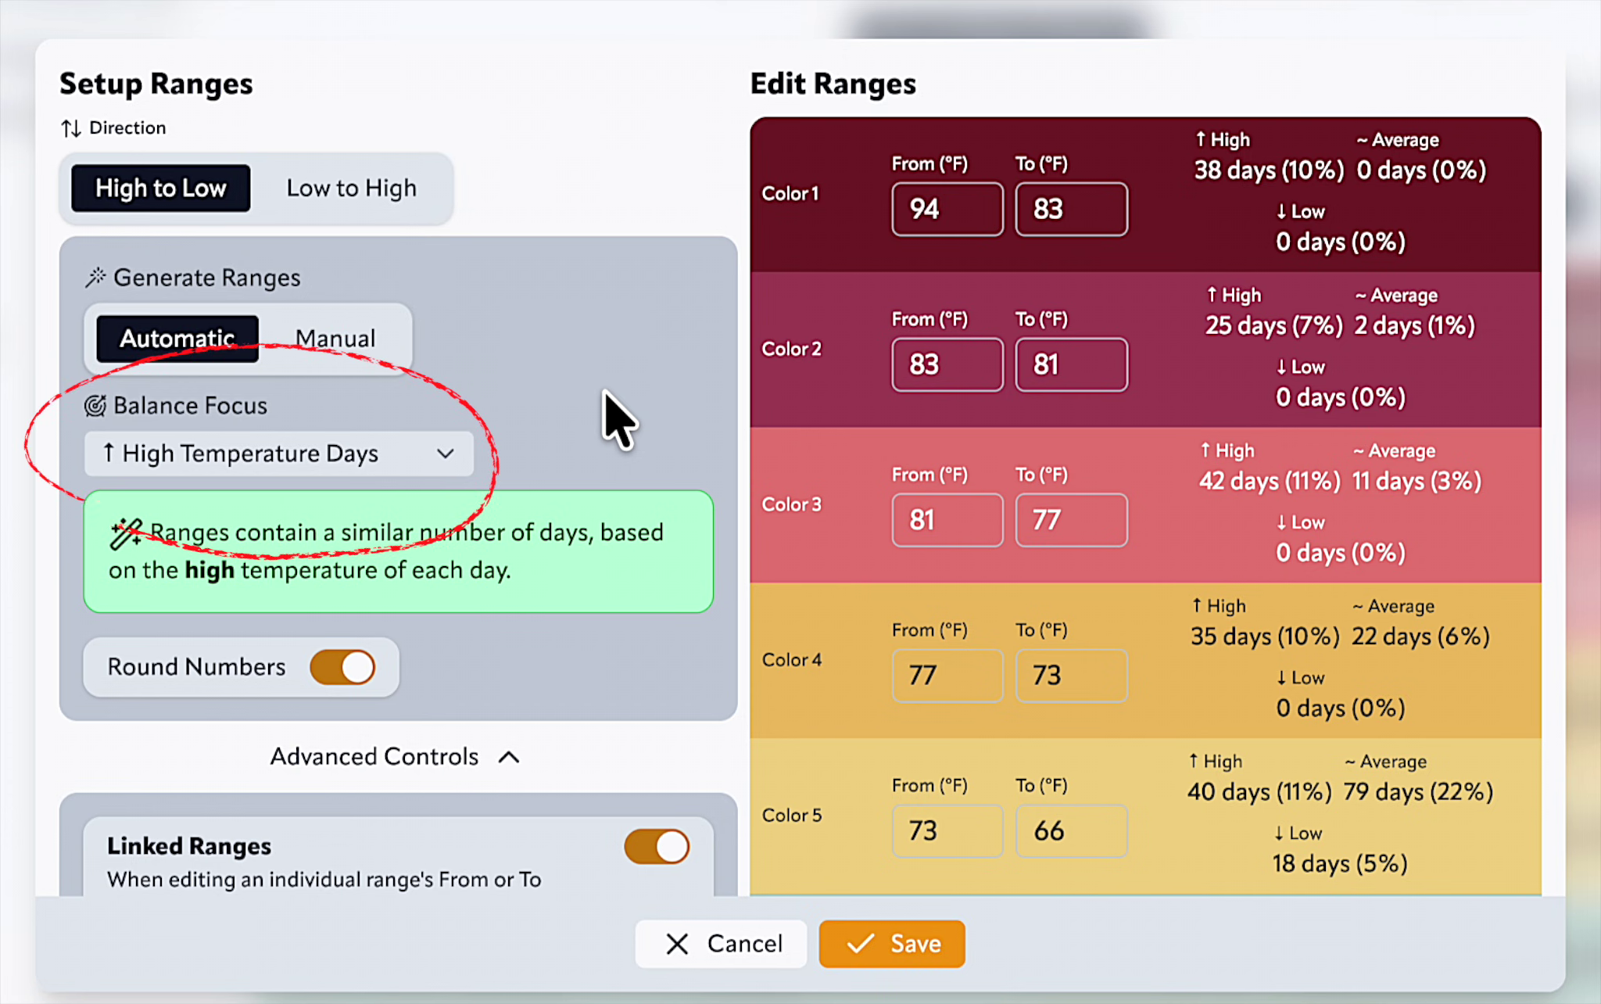
pyautogui.click(411, 450)
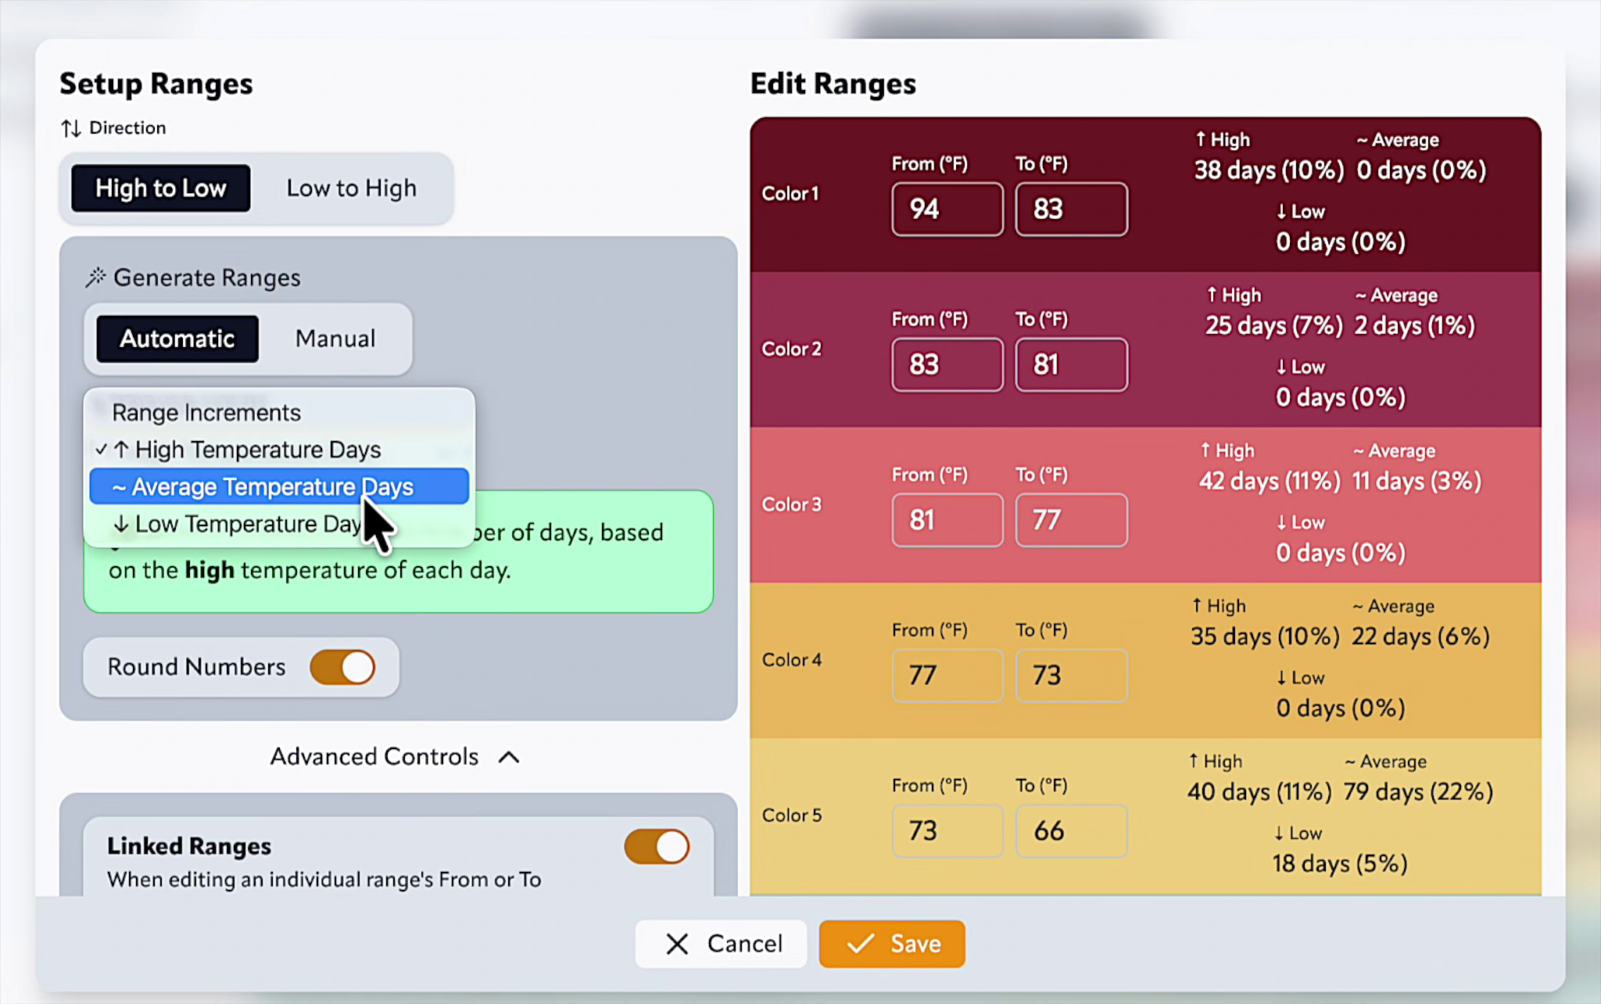
pyautogui.click(365, 517)
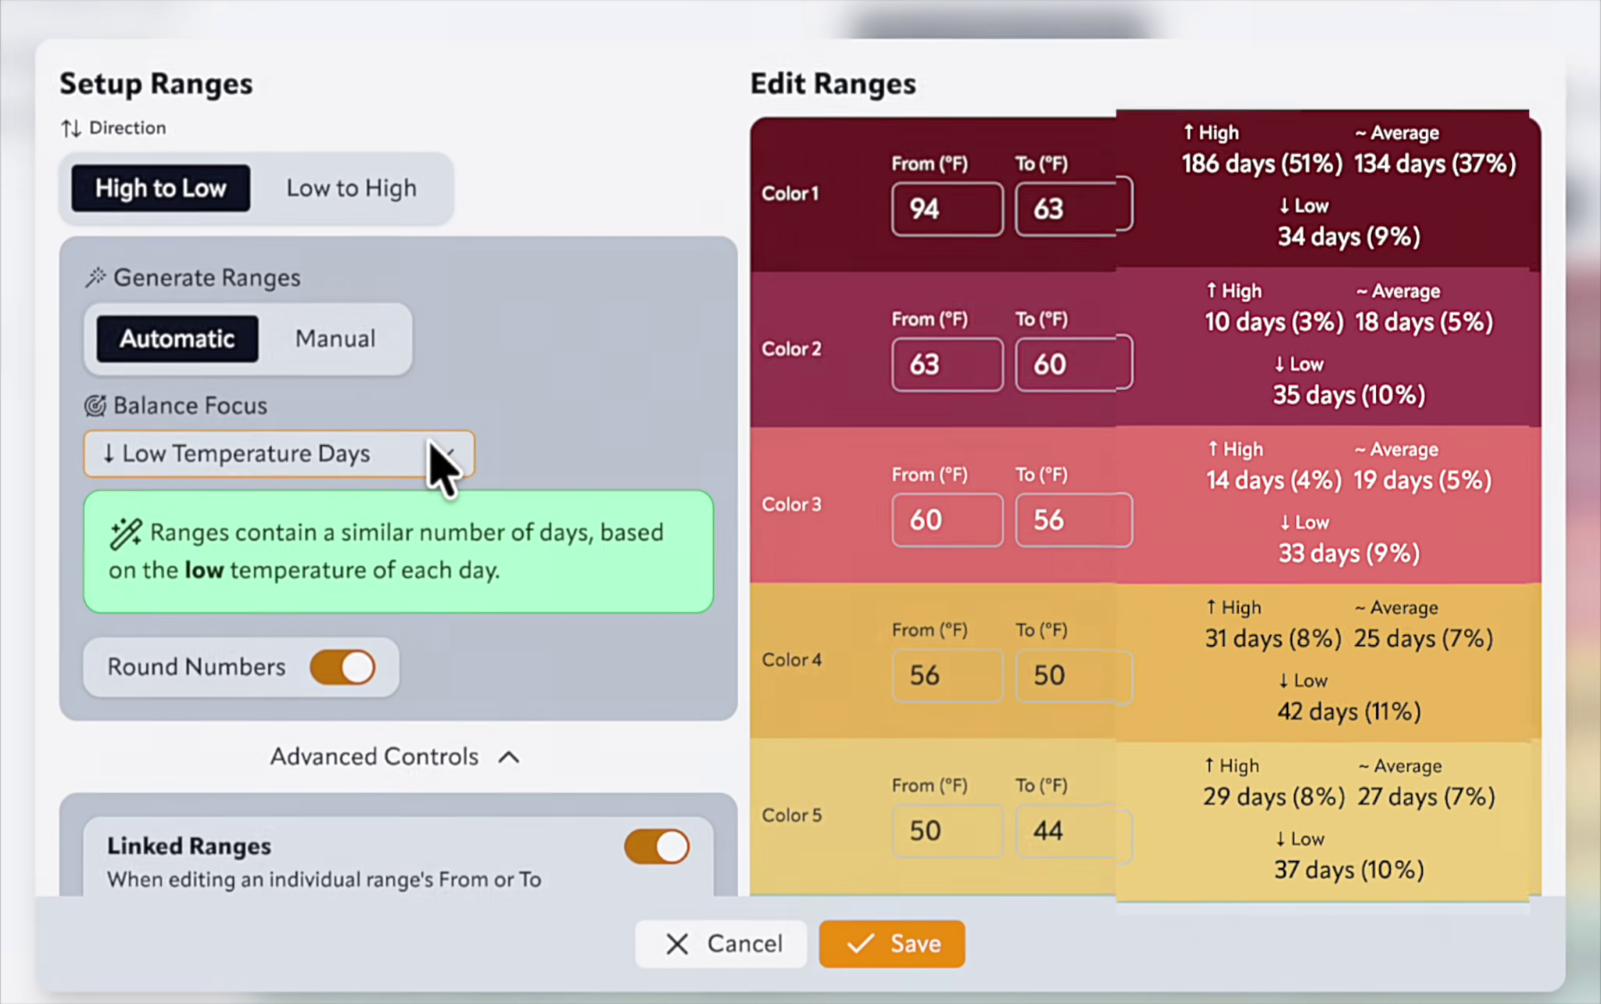
# Set the balance focus to Range Increments and turn off number rounding for the ranges.
pyautogui.click(443, 459)
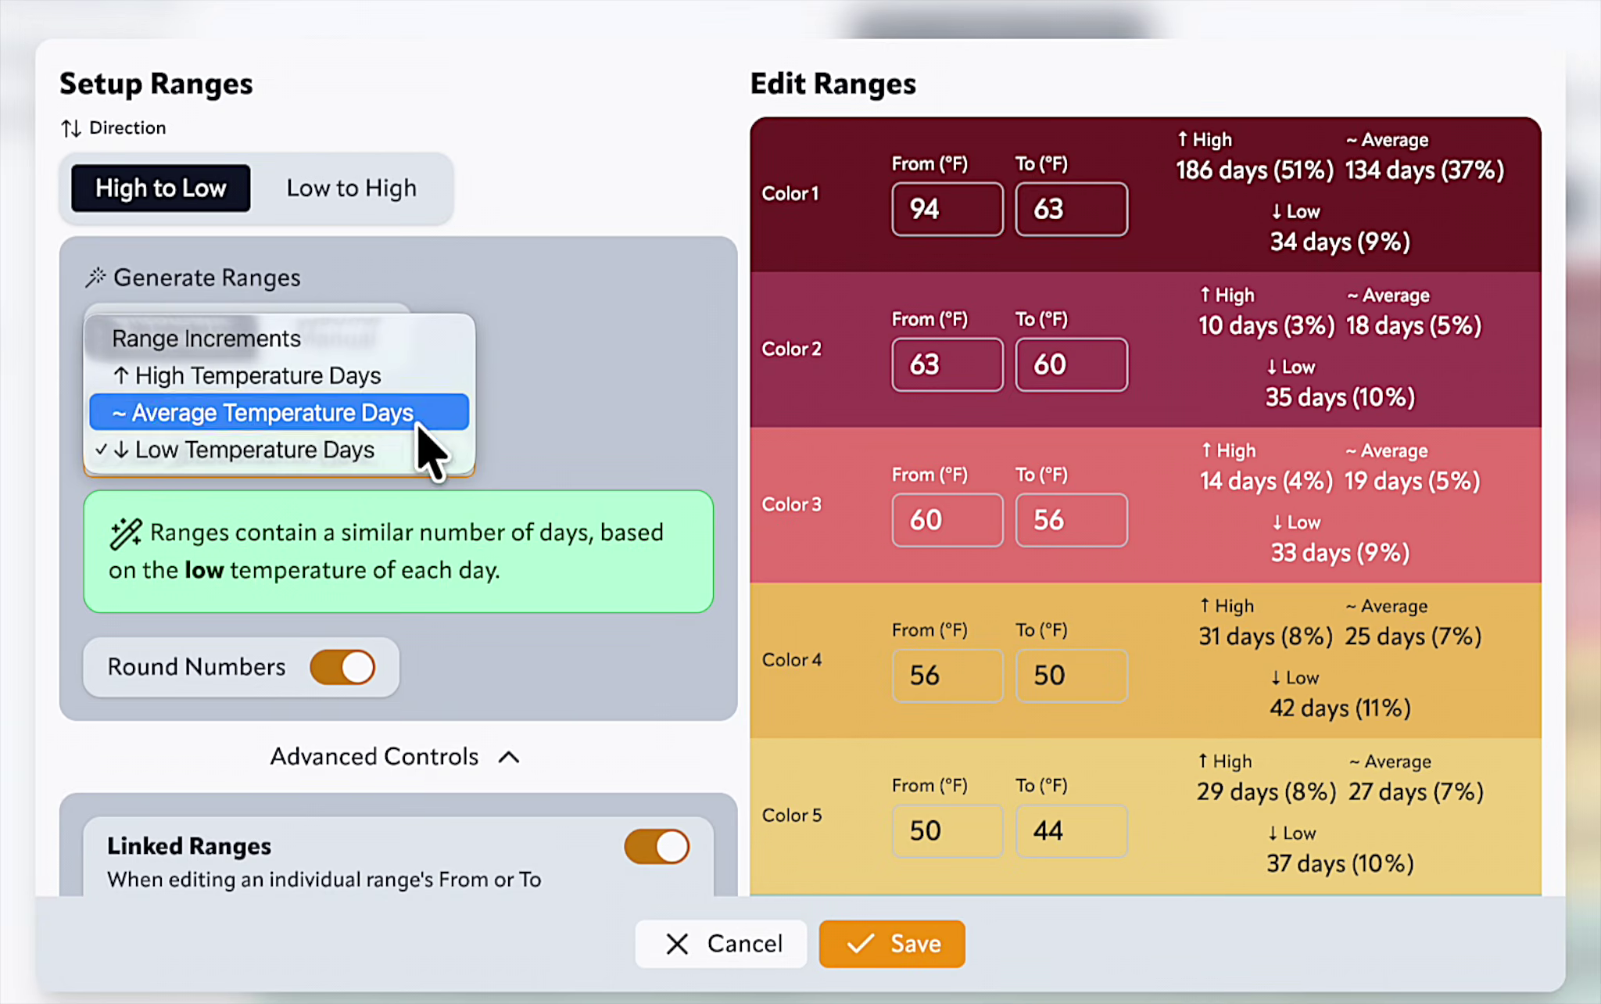
pyautogui.click(388, 339)
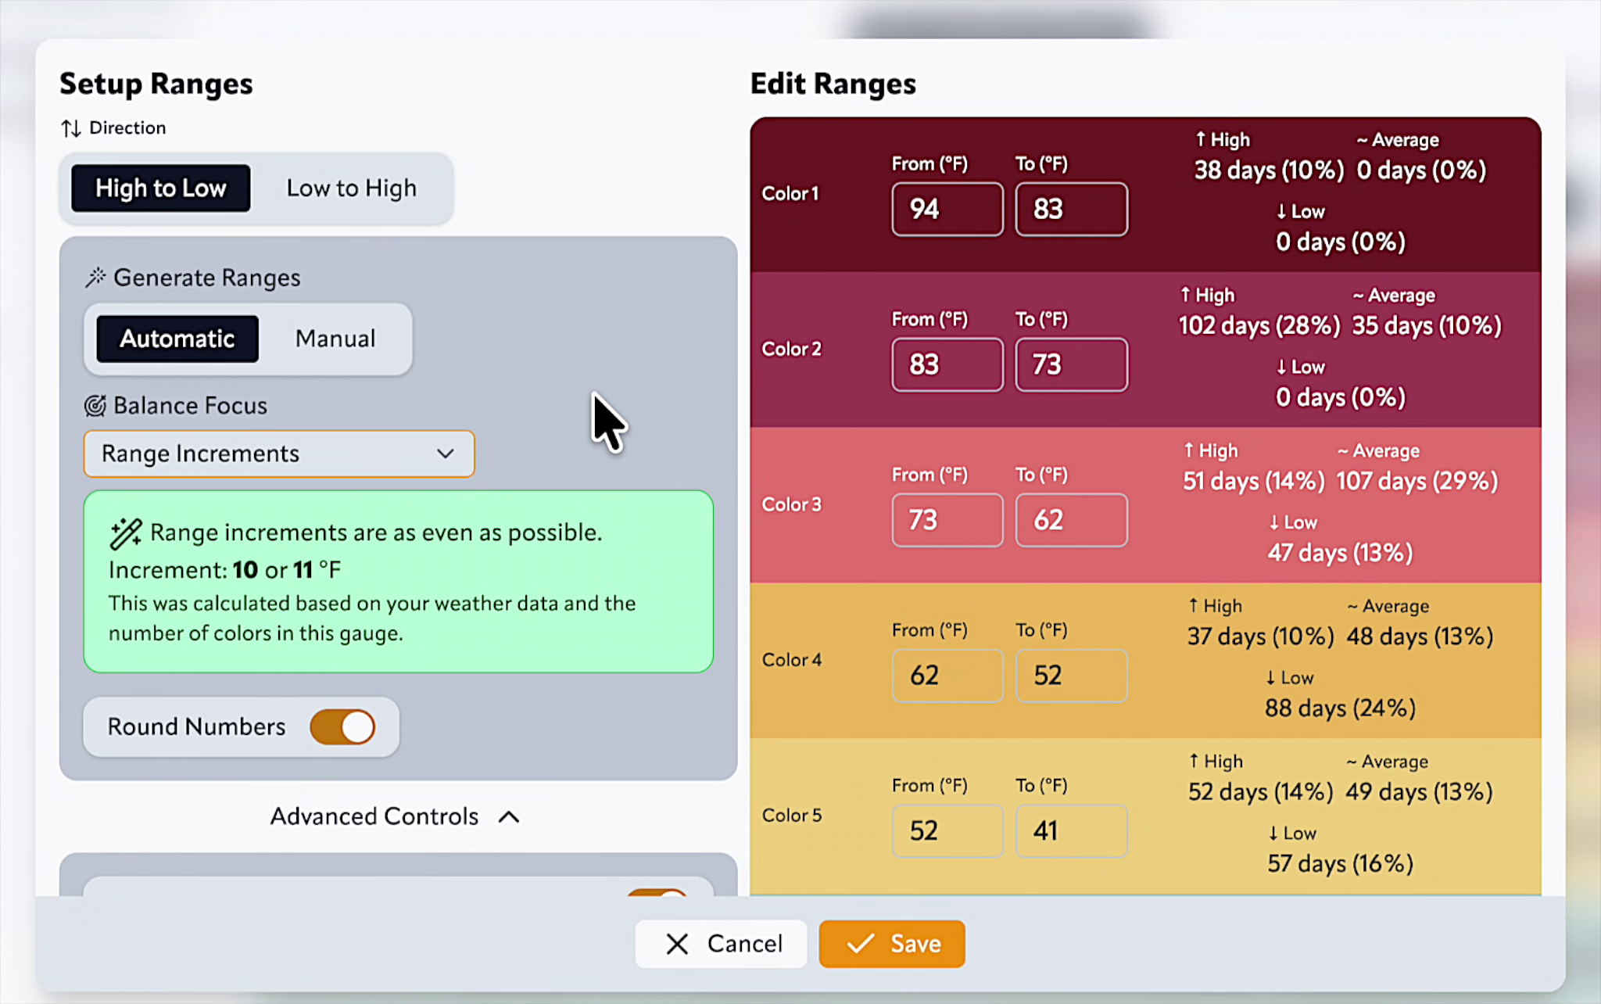
pyautogui.click(356, 727)
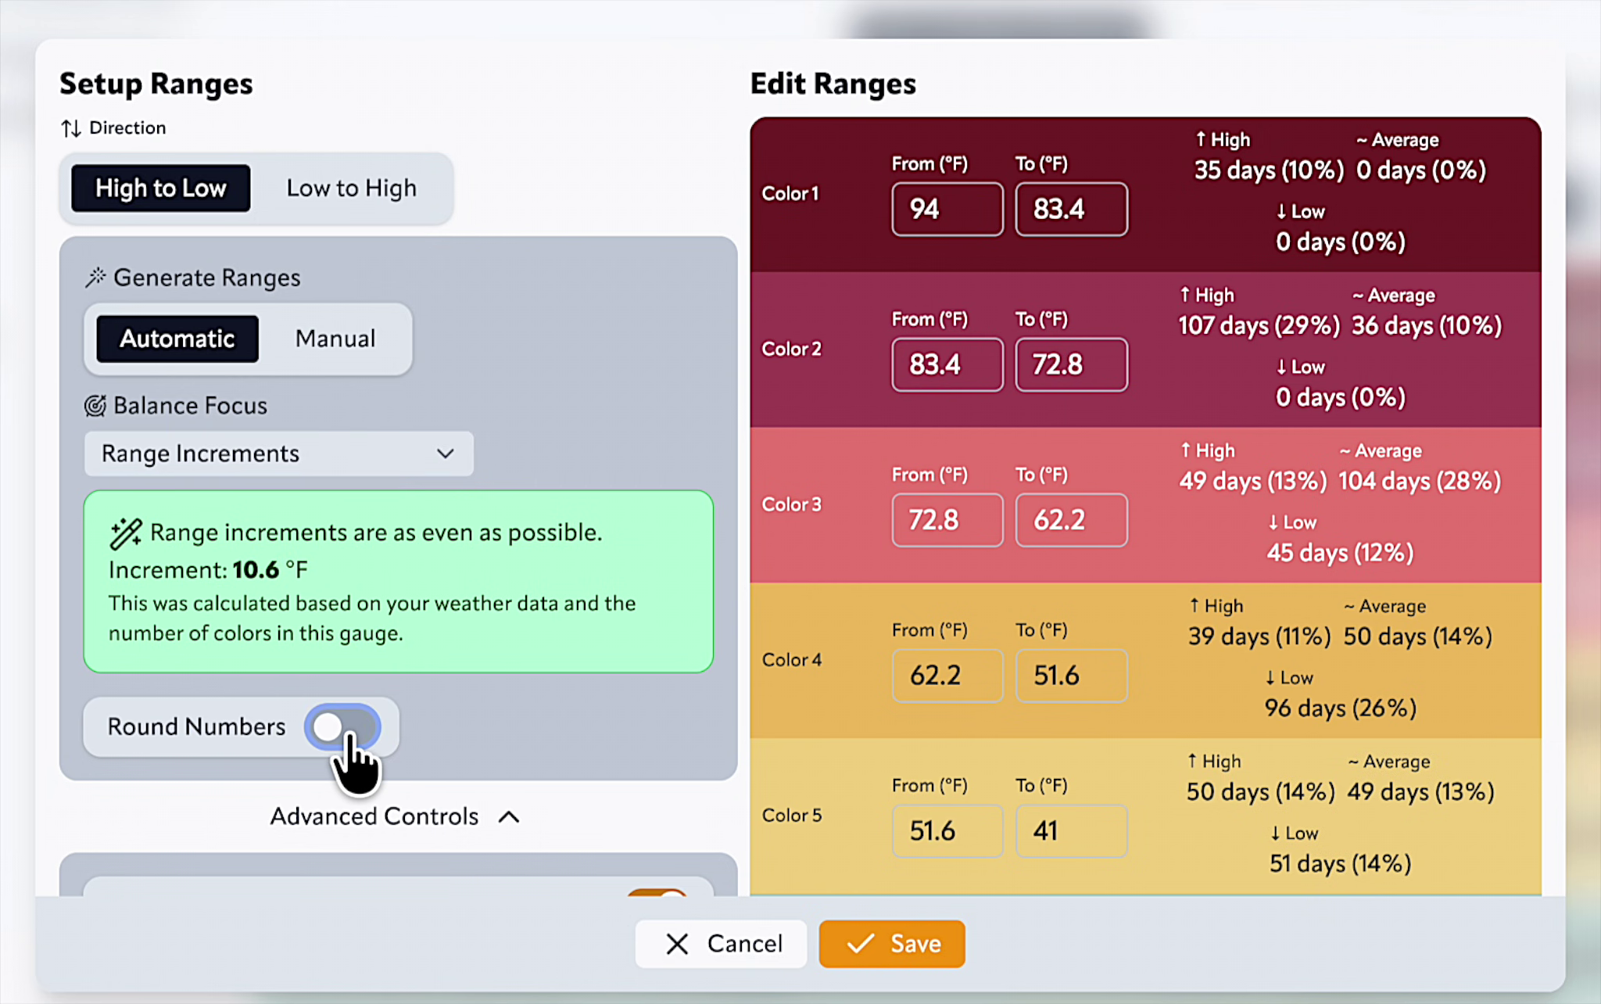